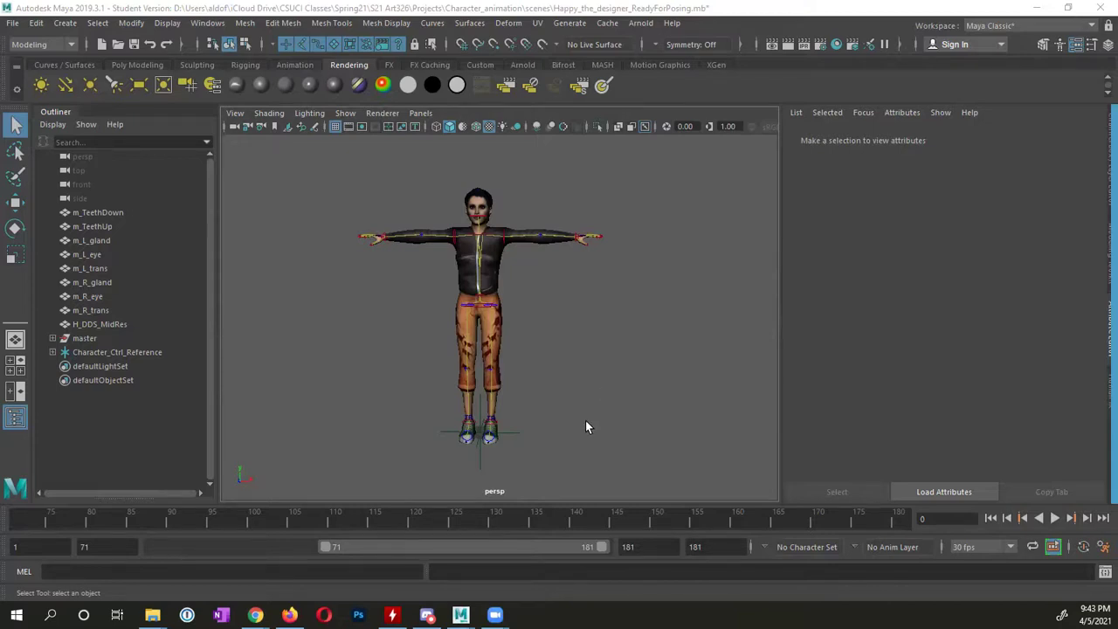
- Show the HumanIK character controls beside the viewport and orbit around the T-posed character
{"action": "mouse_move", "coordinate": [392, 436]}
{"action": "left_mouse_down", "text": "alt"}
{"action": "mouse_move", "coordinate": [441, 436]}
{"action": "mouse_move", "coordinate": [358, 440]}
{"action": "mouse_move", "coordinate": [401, 447]}
{"action": "left_mouse_up", "text": "alt"}
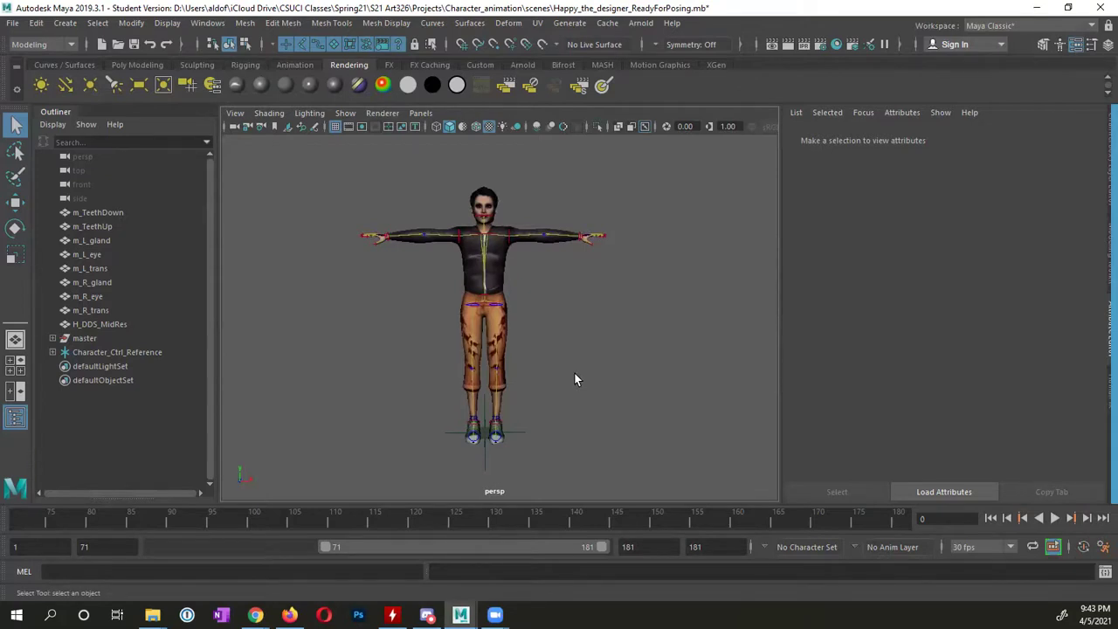
{"action": "left_click", "coordinate": [1060, 45]}
{"action": "mouse_move", "coordinate": [682, 362]}
{"action": "left_mouse_down", "text": "alt"}
{"action": "mouse_move", "coordinate": [538, 382]}
{"action": "mouse_move", "coordinate": [729, 364]}
{"action": "mouse_move", "coordinate": [669, 336]}
{"action": "mouse_move", "coordinate": [669, 357]}
{"action": "left_mouse_up", "text": "alt"}
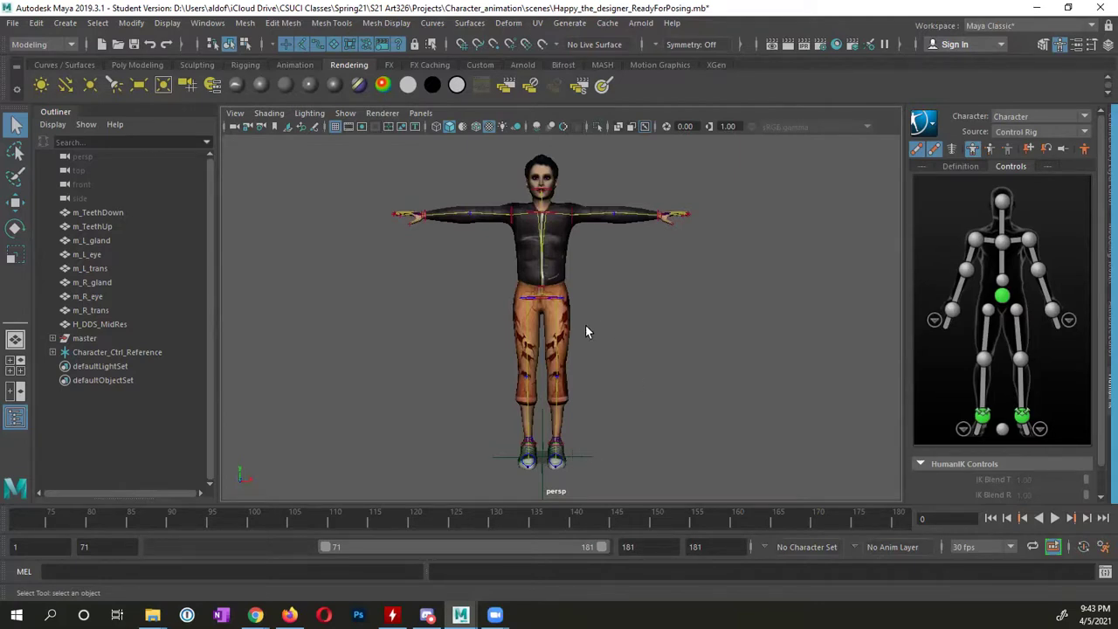
{"action": "scroll", "coordinate": [678, 384], "scroll_direction": "down", "scroll_amount": 4}
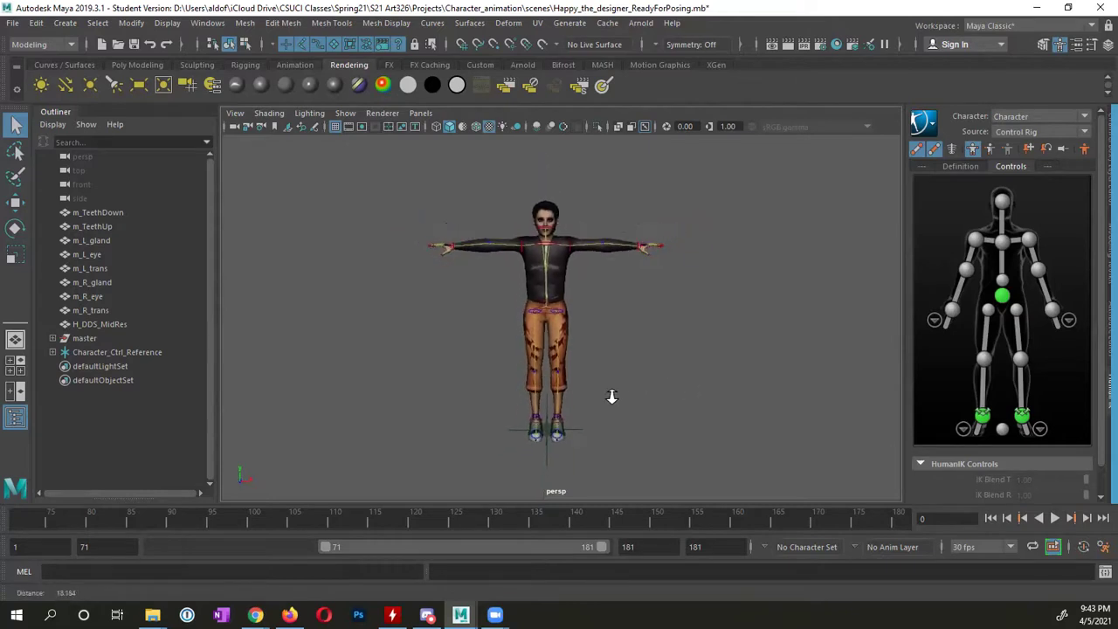
- Create a polygon disc, pDisc1, at the origin and show its Channel Box values
{"action": "left_click_drag", "start_coordinate": [688, 386], "coordinate": [631, 376], "text": "alt"}
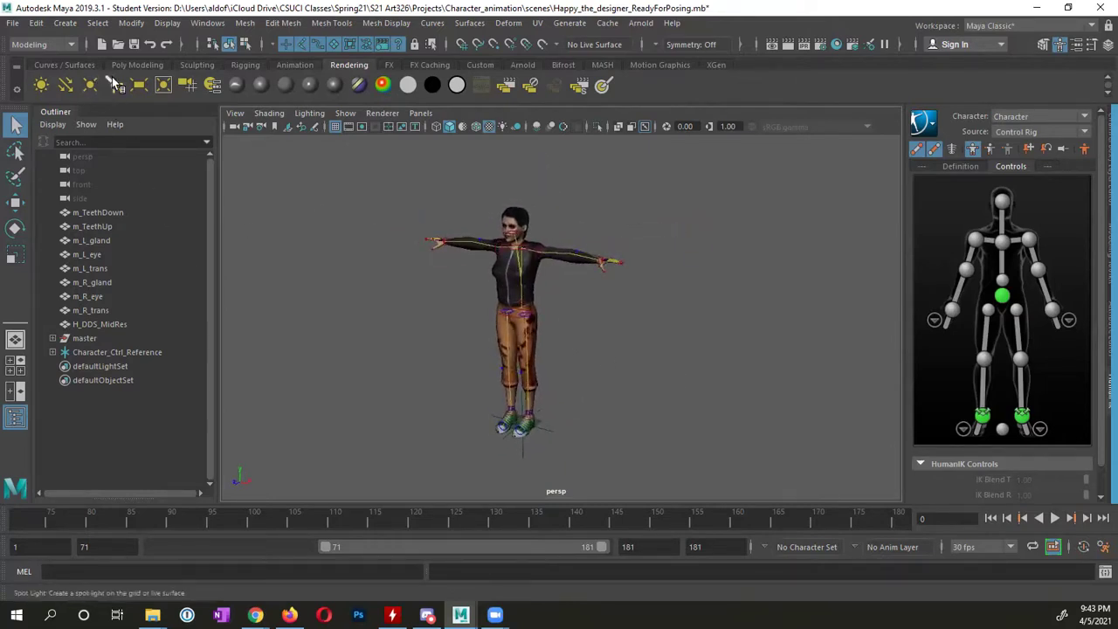
{"action": "left_click", "coordinate": [64, 22]}
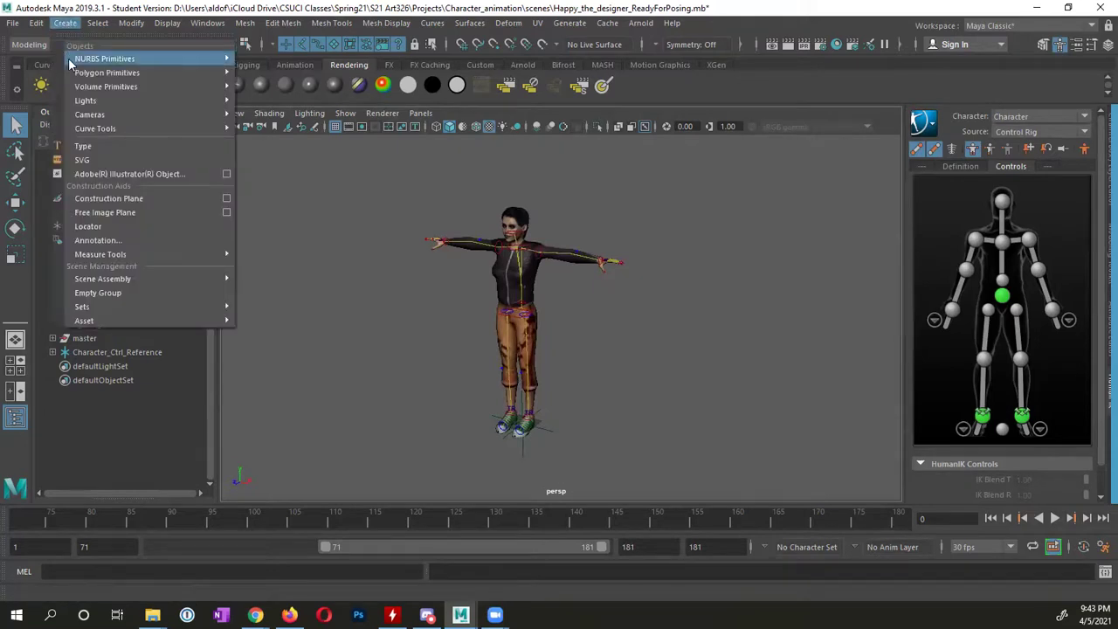
{"action": "mouse_move", "coordinate": [97, 77]}
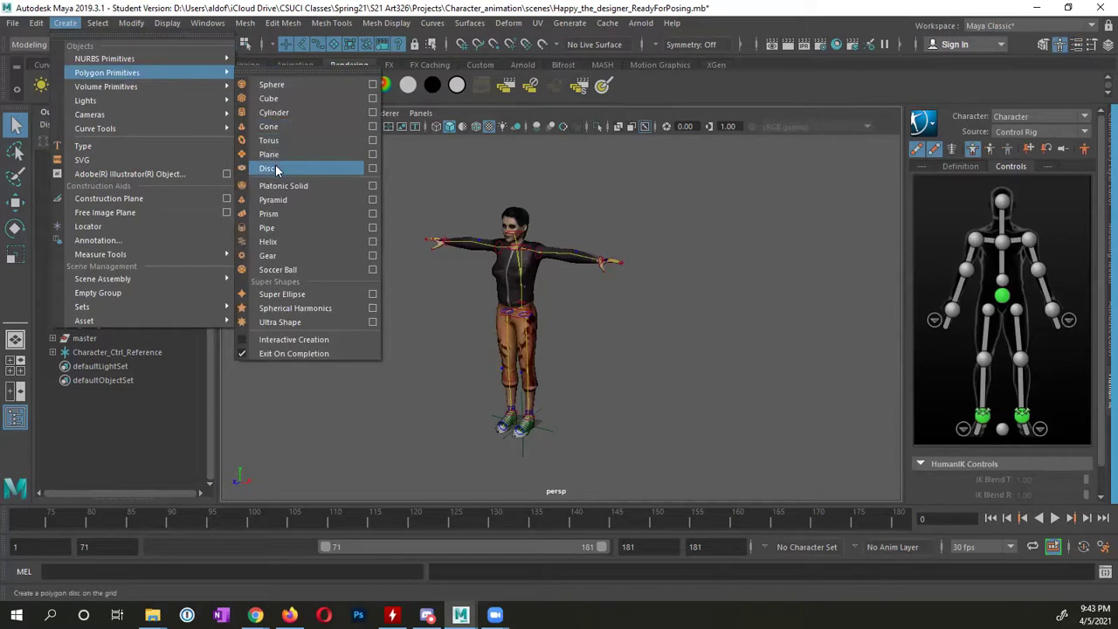
{"action": "left_click", "coordinate": [269, 169]}
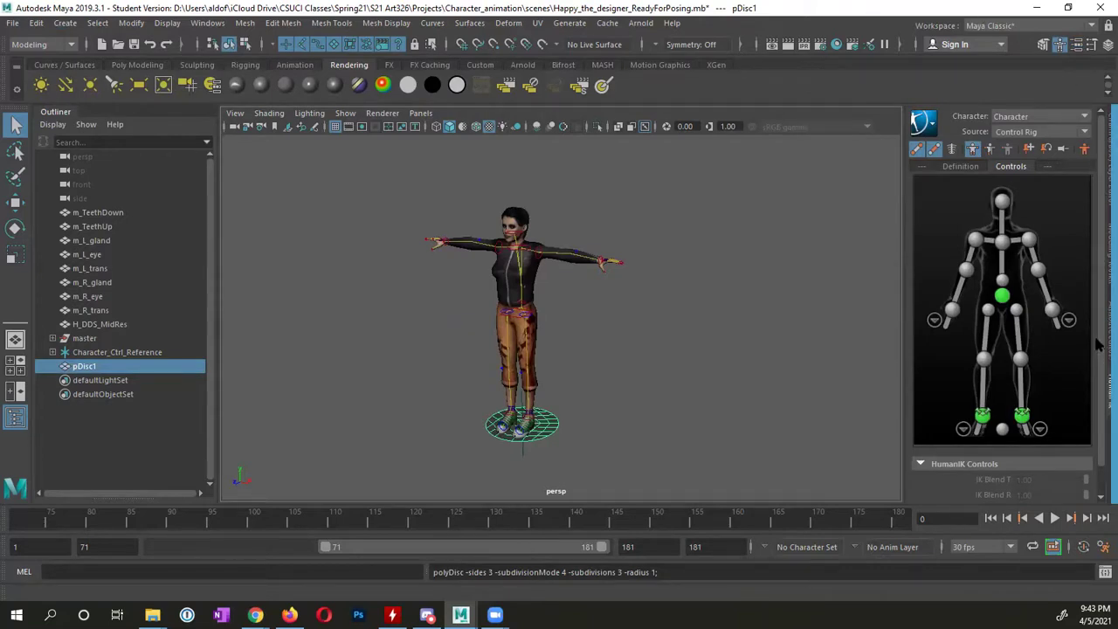
{"action": "left_click", "coordinate": [1110, 179]}
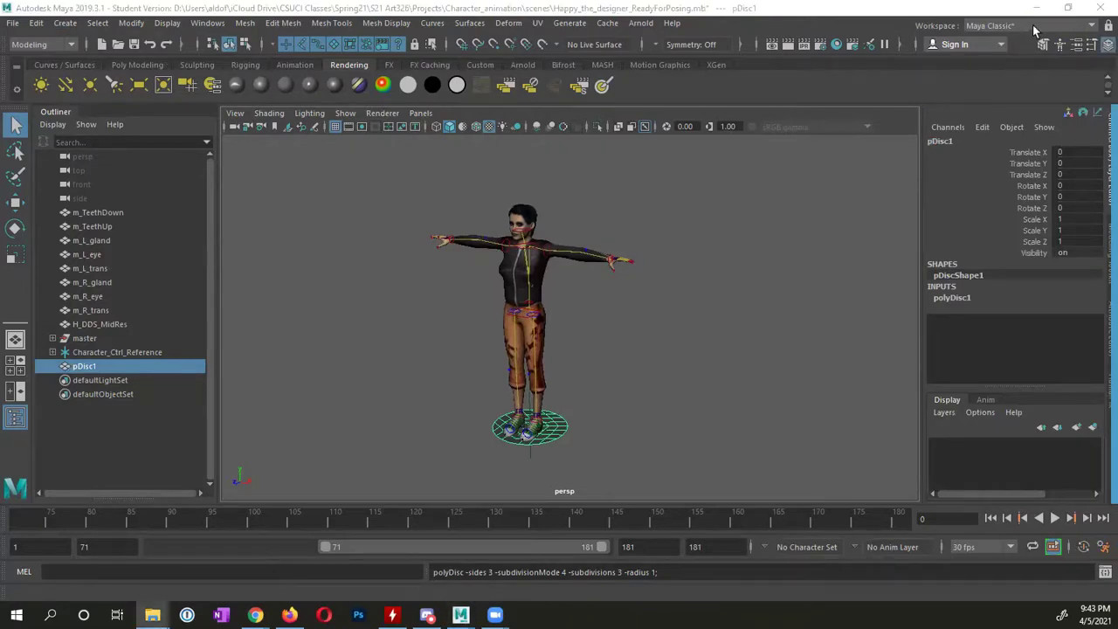
- Restore, maximize and resize the Maya window to fill the screen
{"action": "left_click", "coordinate": [1070, 9]}
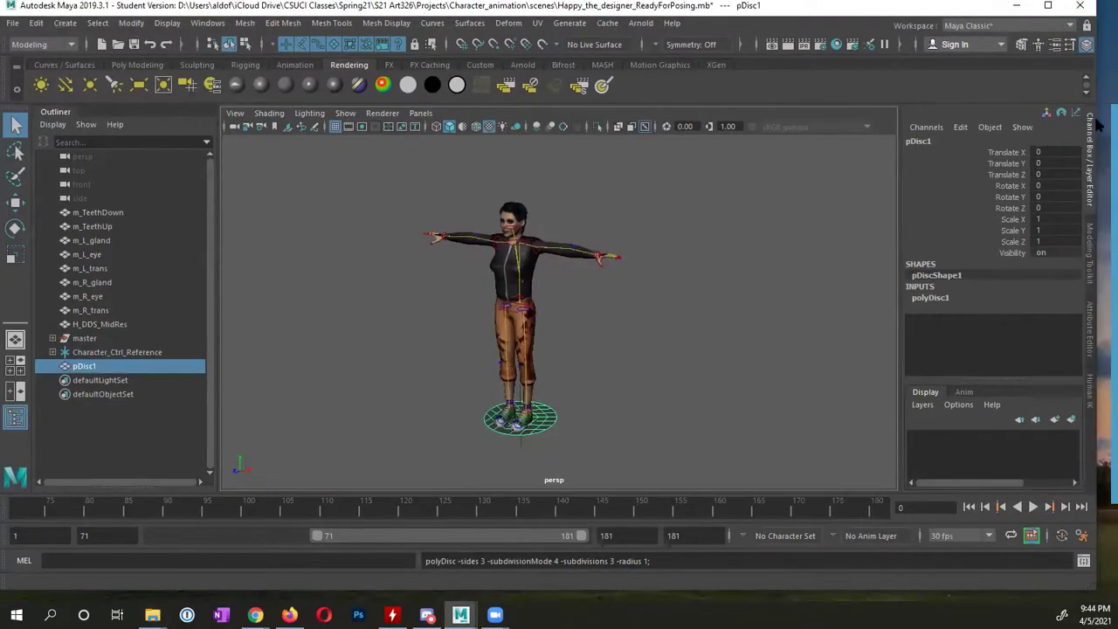
{"action": "left_click", "coordinate": [1052, 9]}
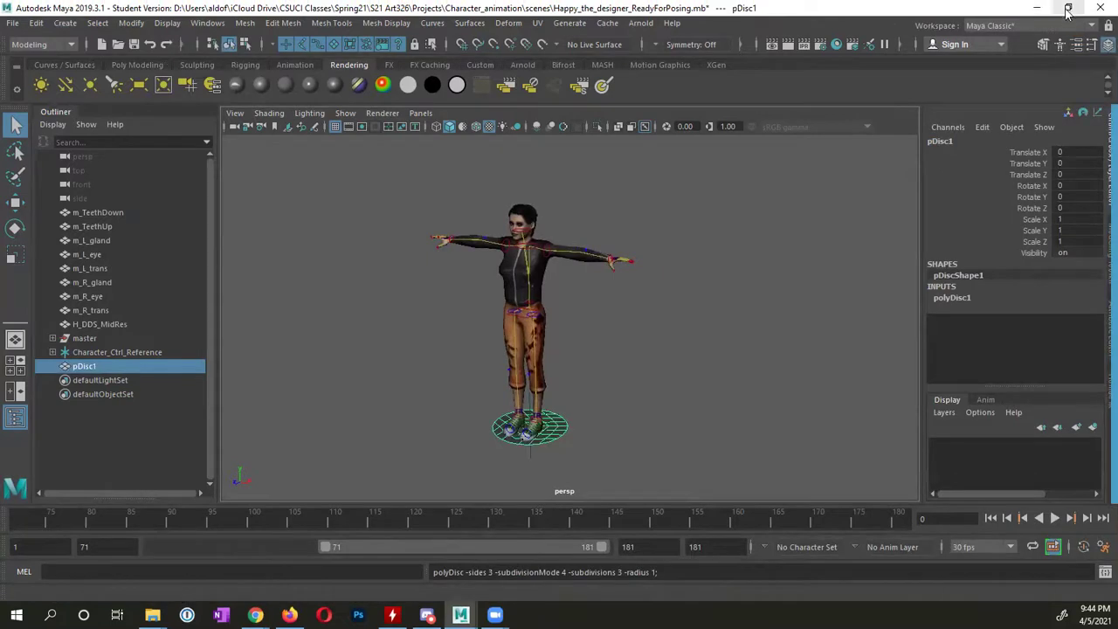
{"action": "left_click", "coordinate": [1068, 9]}
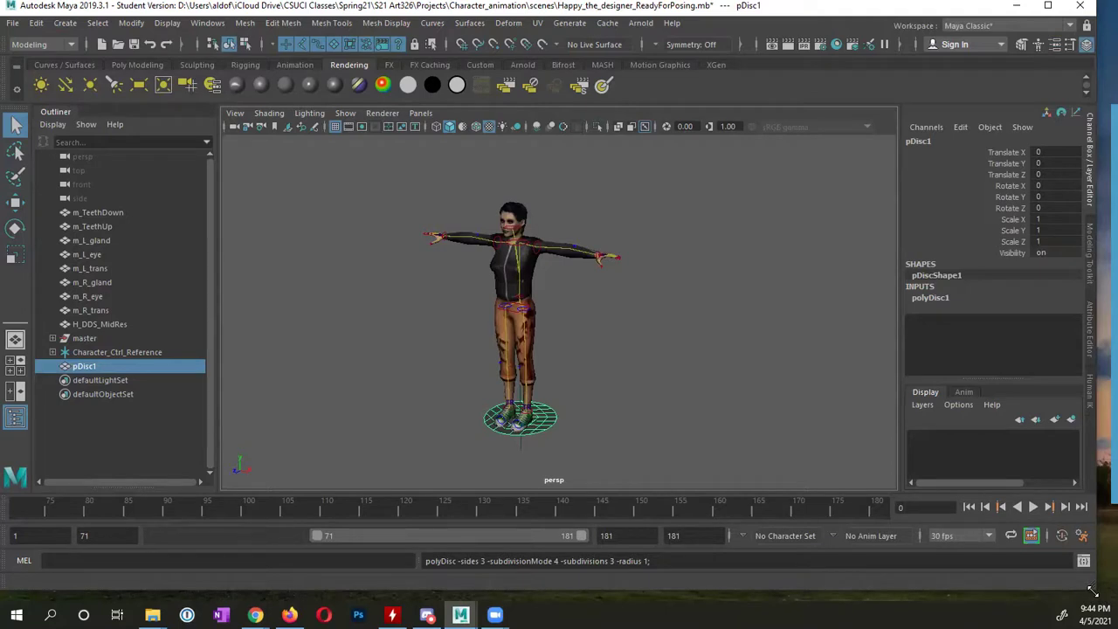
{"action": "left_click_drag", "start_coordinate": [1093, 591], "coordinate": [1103, 603]}
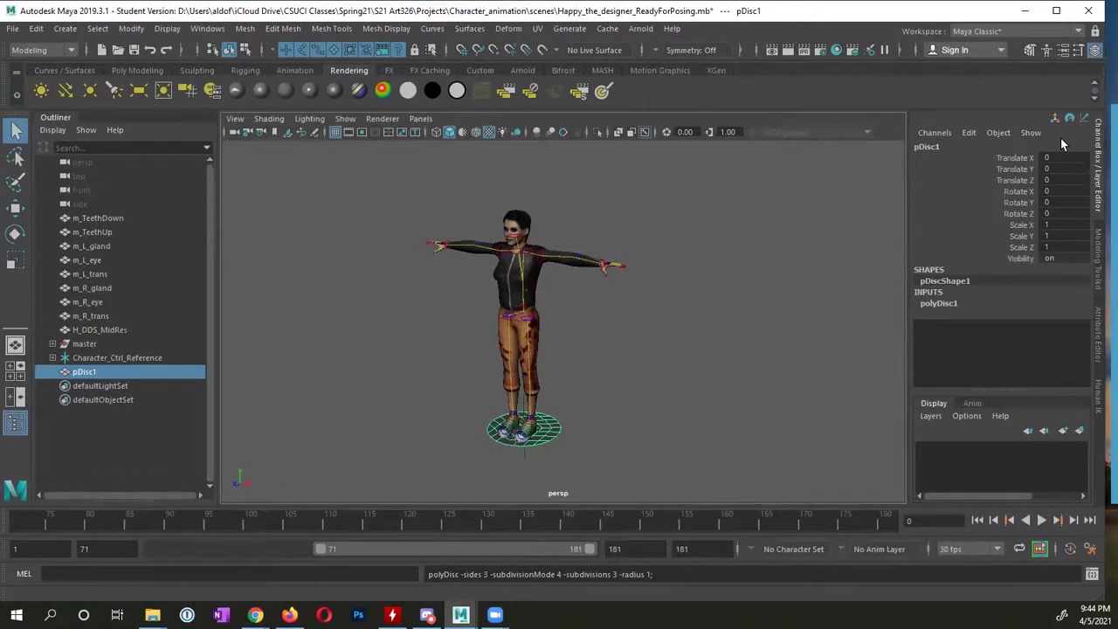
- Set pDisc1's Scale X, Y and Z to 10000 in the Channel Box
{"action": "left_click", "coordinate": [1055, 226]}
{"action": "left_click_drag", "start_coordinate": [1056, 226], "coordinate": [1055, 250]}
{"action": "type", "text": "1000"}
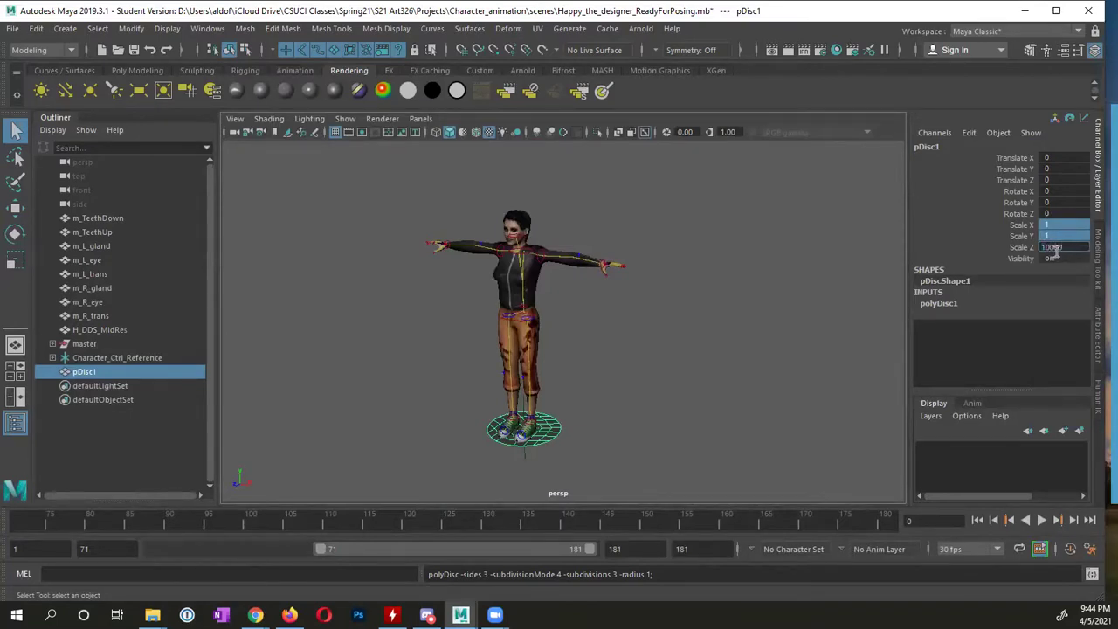
{"action": "key", "text": "Return"}
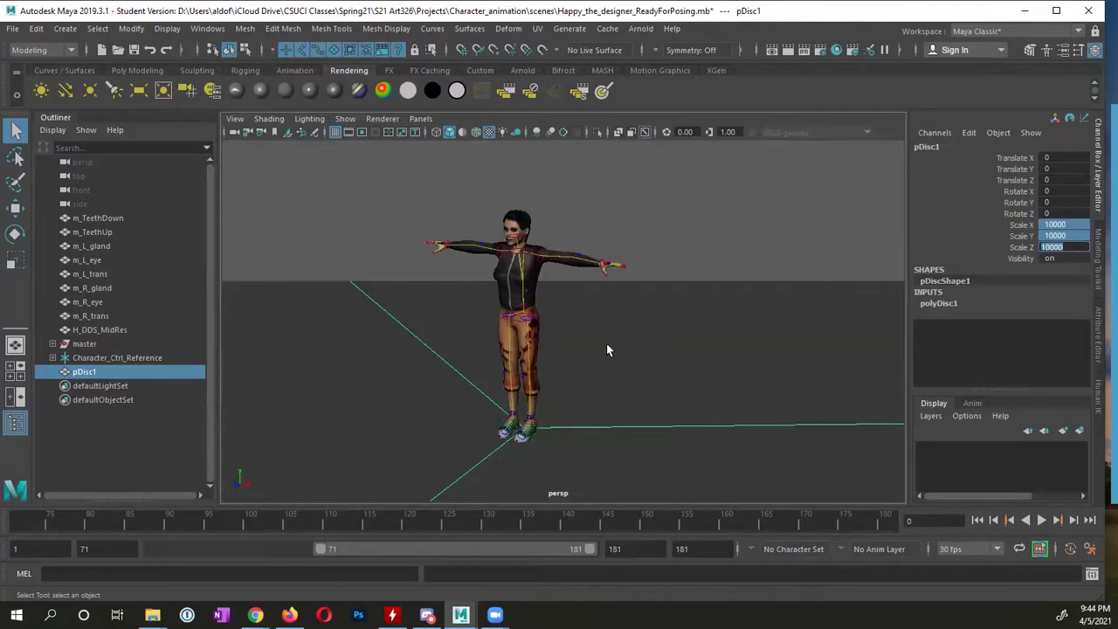
{"action": "left_click_drag", "start_coordinate": [597, 357], "coordinate": [634, 348], "text": "alt"}
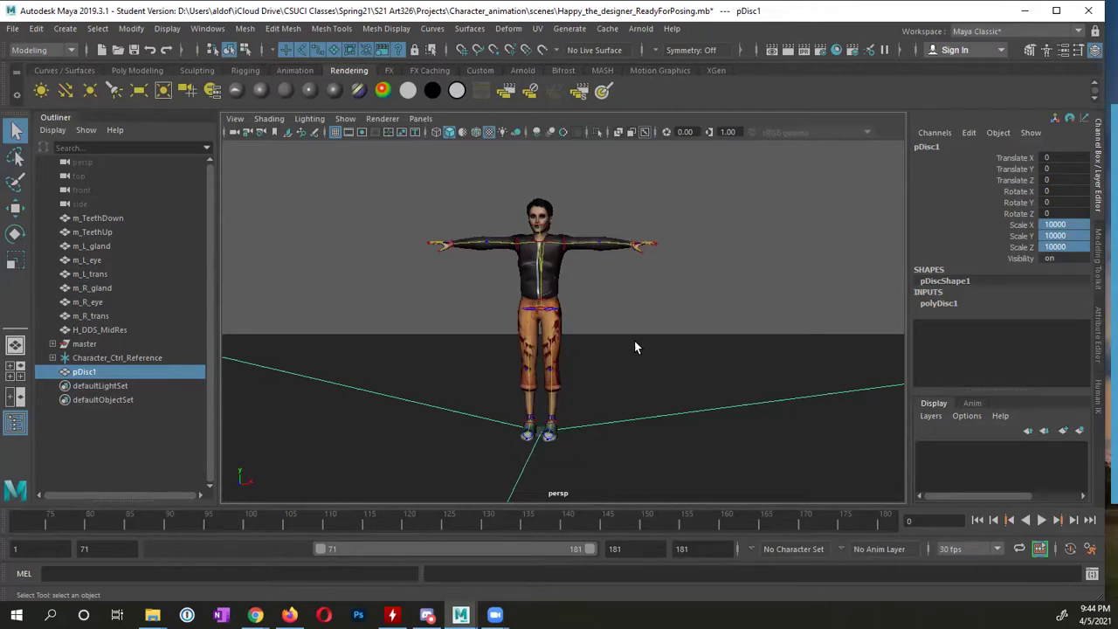
{"action": "mouse_move", "coordinate": [635, 342]}
{"action": "left_mouse_down", "text": "alt"}
{"action": "mouse_move", "coordinate": [620, 356]}
{"action": "mouse_move", "coordinate": [536, 355]}
{"action": "mouse_move", "coordinate": [595, 349]}
{"action": "mouse_move", "coordinate": [632, 362]}
{"action": "left_mouse_up", "text": "alt"}
{"action": "right_click_drag", "start_coordinate": [724, 369], "coordinate": [855, 301], "text": "alt"}
{"action": "middle_click_drag", "start_coordinate": [855, 301], "coordinate": [700, 472], "text": "alt"}
{"action": "right_click_drag", "start_coordinate": [700, 471], "coordinate": [695, 271], "text": "alt"}
{"action": "middle_click_drag", "start_coordinate": [694, 271], "coordinate": [720, 445], "text": "alt"}
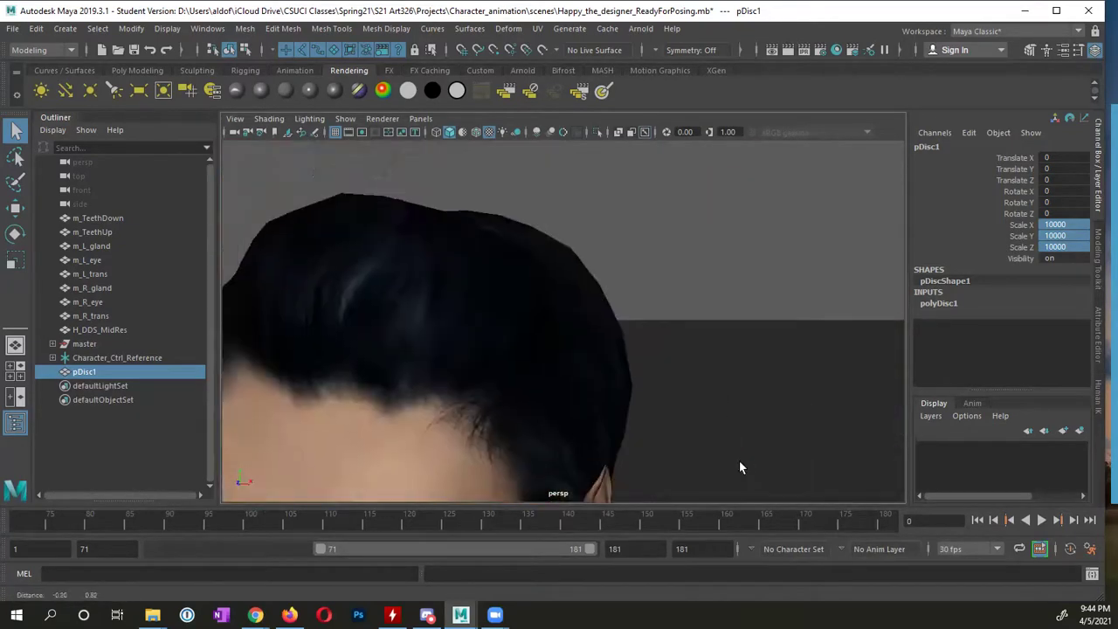
{"action": "right_click_drag", "start_coordinate": [720, 445], "coordinate": [490, 301], "text": "alt"}
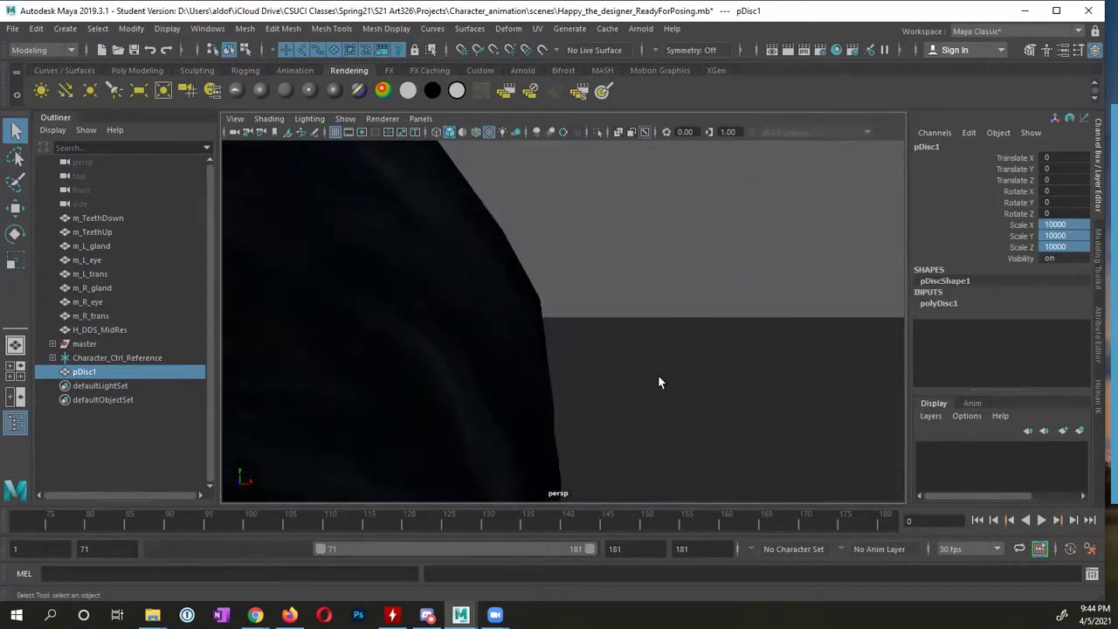
{"action": "right_click_drag", "start_coordinate": [657, 339], "coordinate": [671, 407], "text": "alt"}
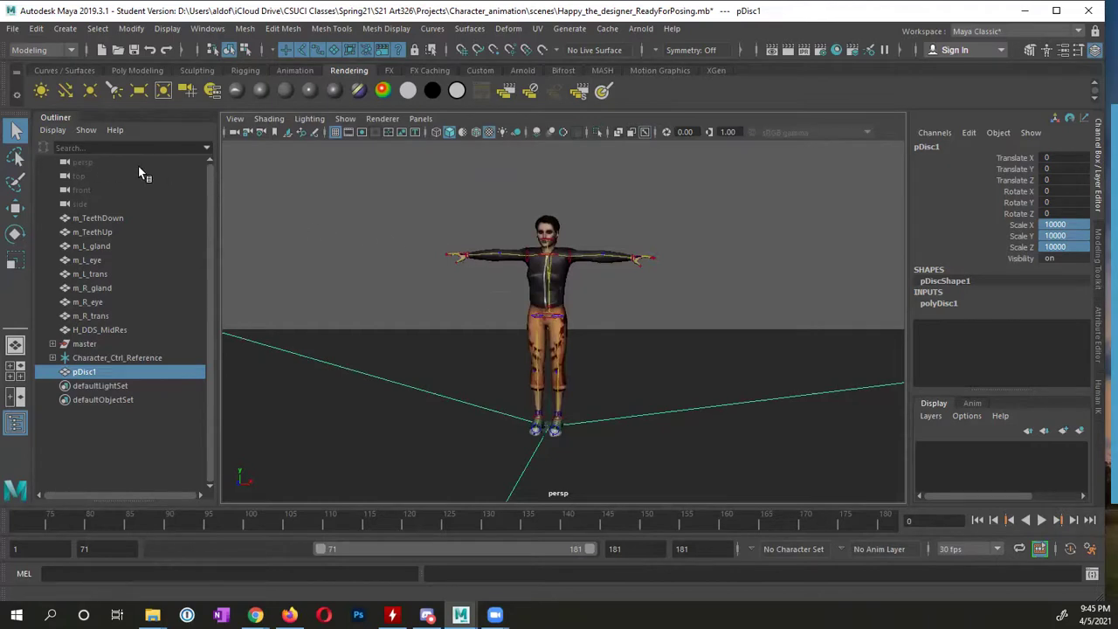
- Select the persp camera and set its Far Clip Plane to 1000 in the Attribute Editor
{"action": "left_click", "coordinate": [84, 164]}
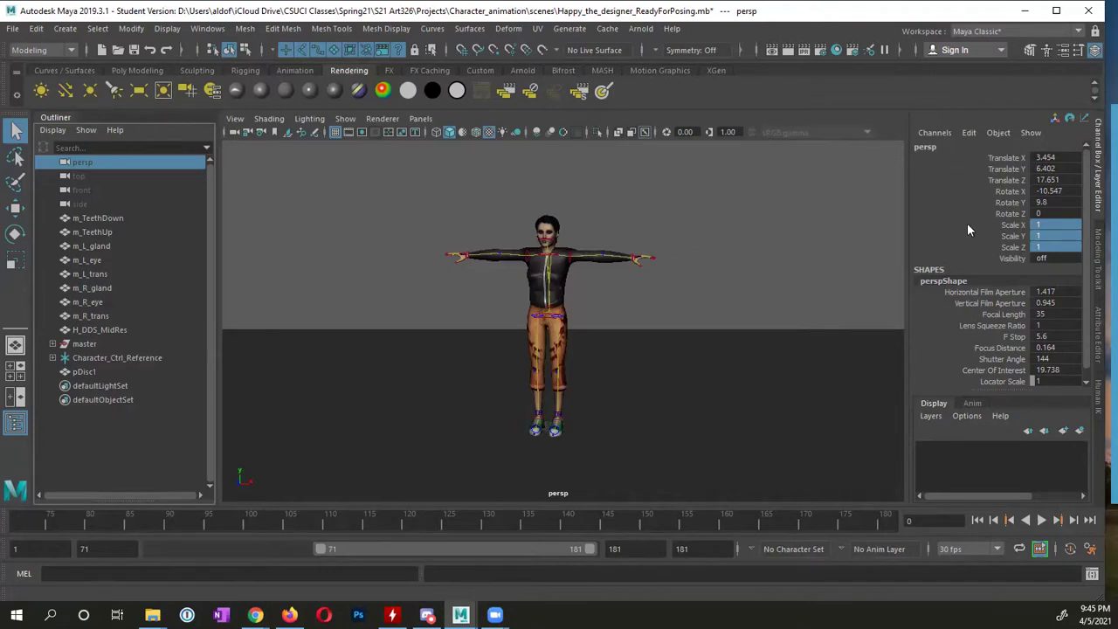
{"action": "left_click", "coordinate": [1098, 346]}
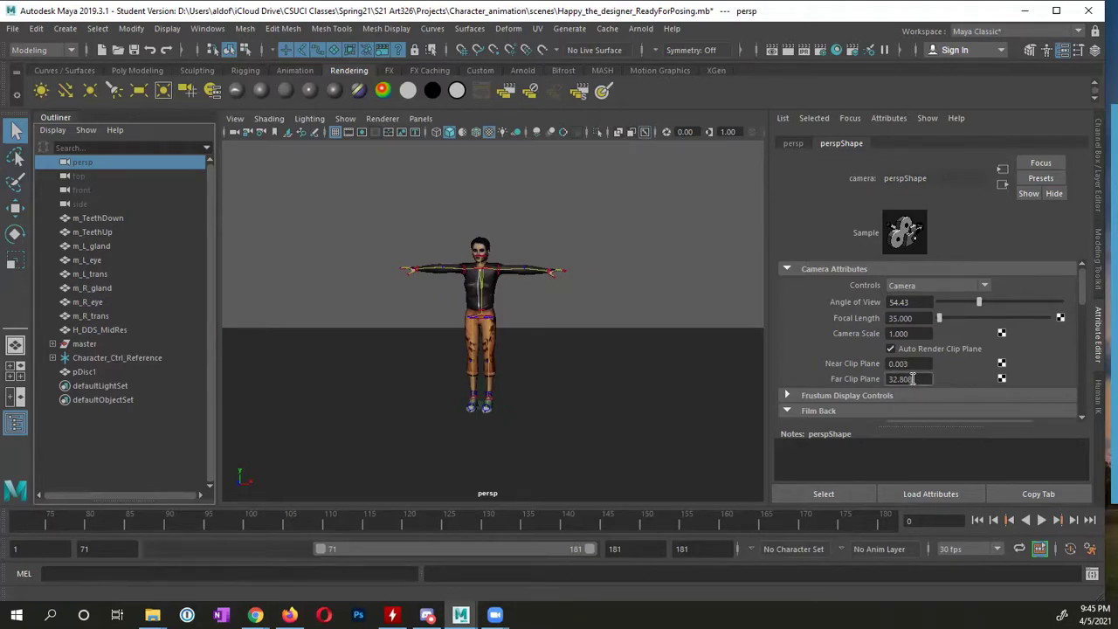
{"action": "left_click_drag", "start_coordinate": [910, 379], "coordinate": [877, 385]}
{"action": "type", "text": "1000"}
{"action": "key", "text": "Return"}
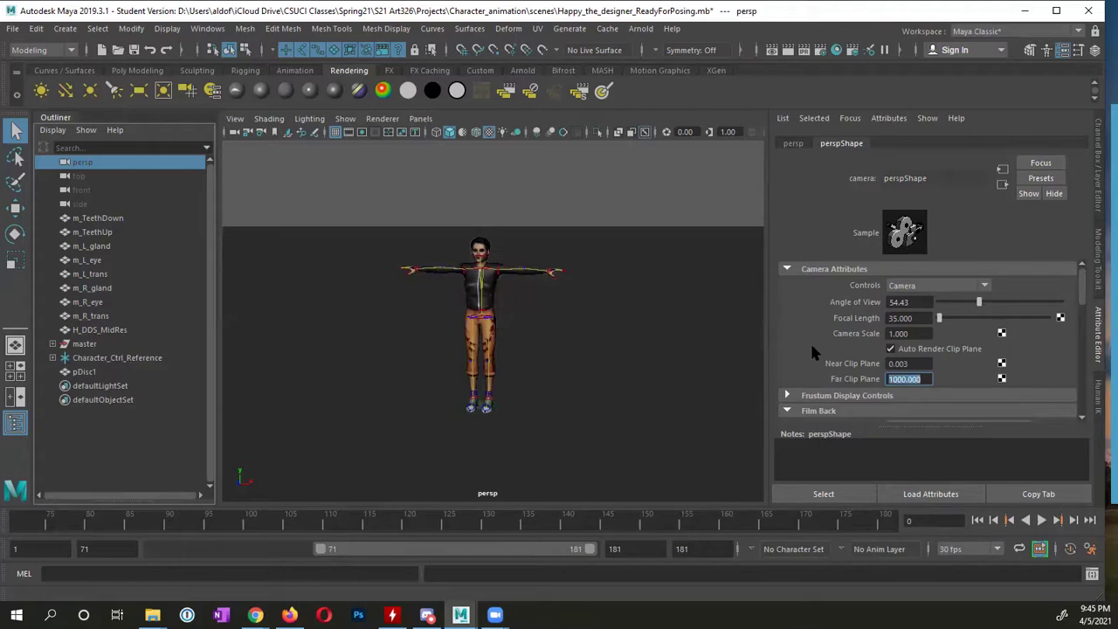
{"action": "right_click_drag", "start_coordinate": [492, 360], "coordinate": [581, 400], "text": "alt"}
{"action": "left_click_drag", "start_coordinate": [502, 409], "coordinate": [759, 392], "text": "alt"}
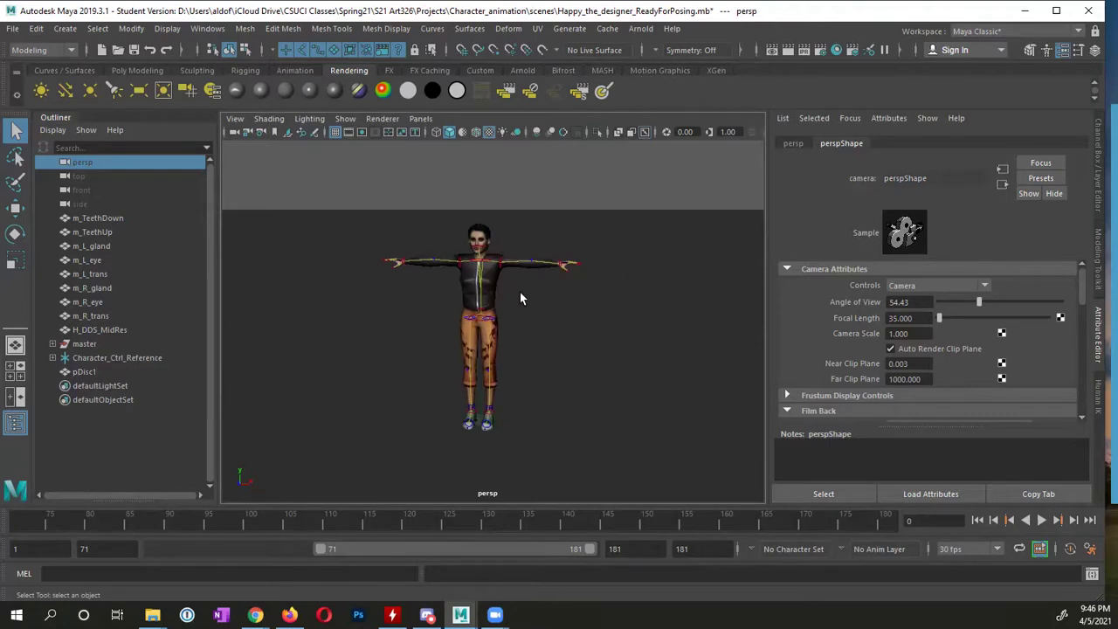
{"action": "left_click_drag", "start_coordinate": [524, 312], "coordinate": [490, 324], "text": "alt"}
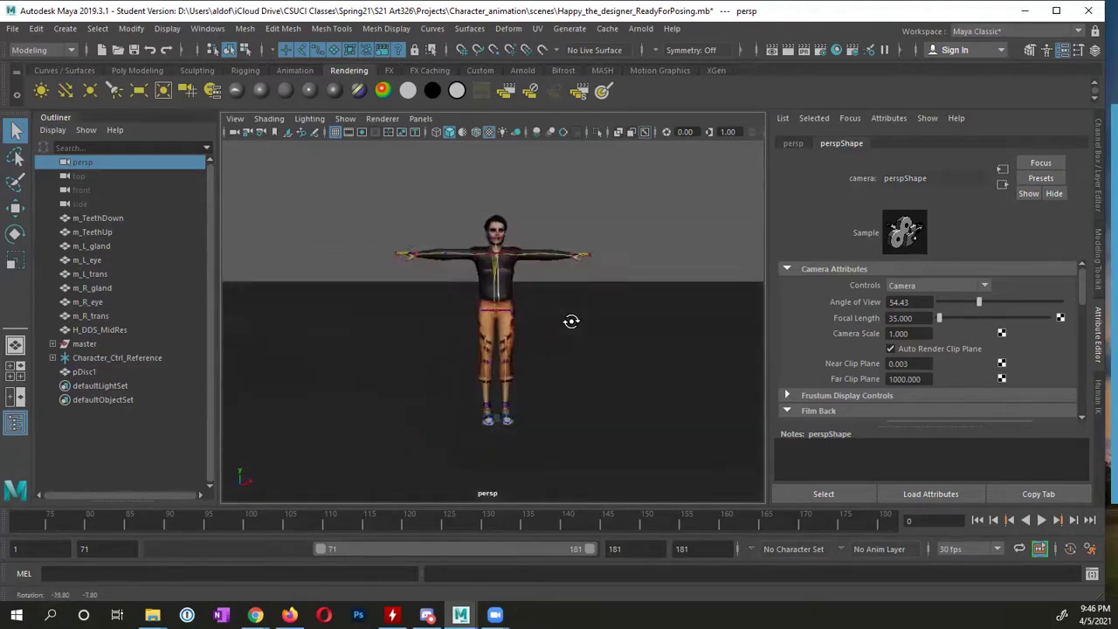
{"action": "left_click_drag", "start_coordinate": [578, 321], "coordinate": [495, 327], "text": "alt"}
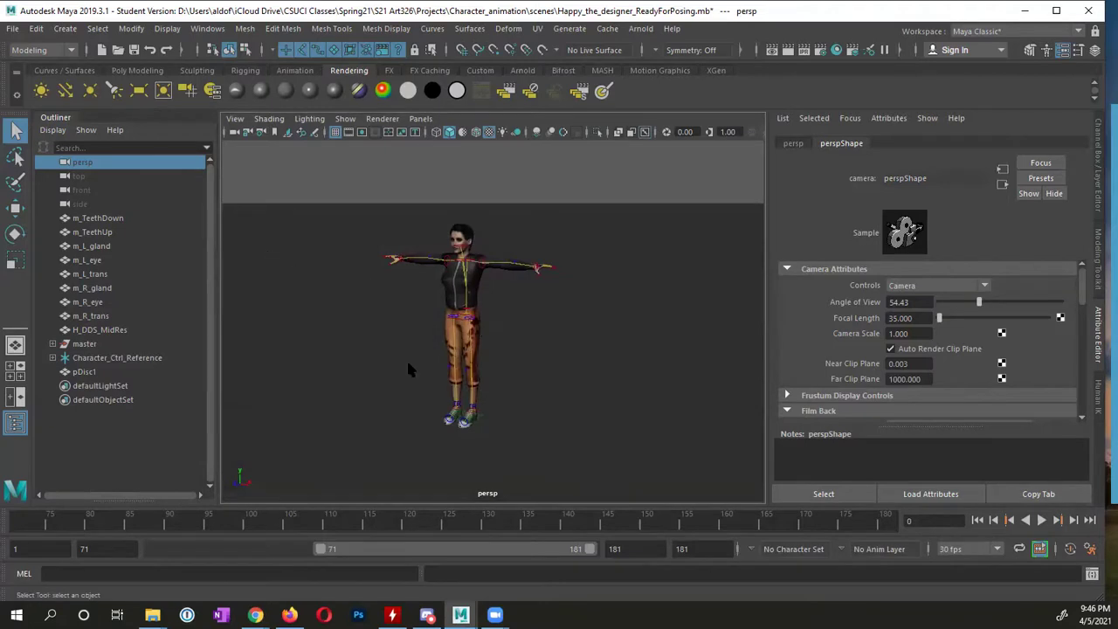
{"action": "left_click_drag", "start_coordinate": [409, 363], "coordinate": [417, 355], "text": "alt"}
{"action": "right_click_drag", "start_coordinate": [393, 370], "coordinate": [382, 350], "text": "alt"}
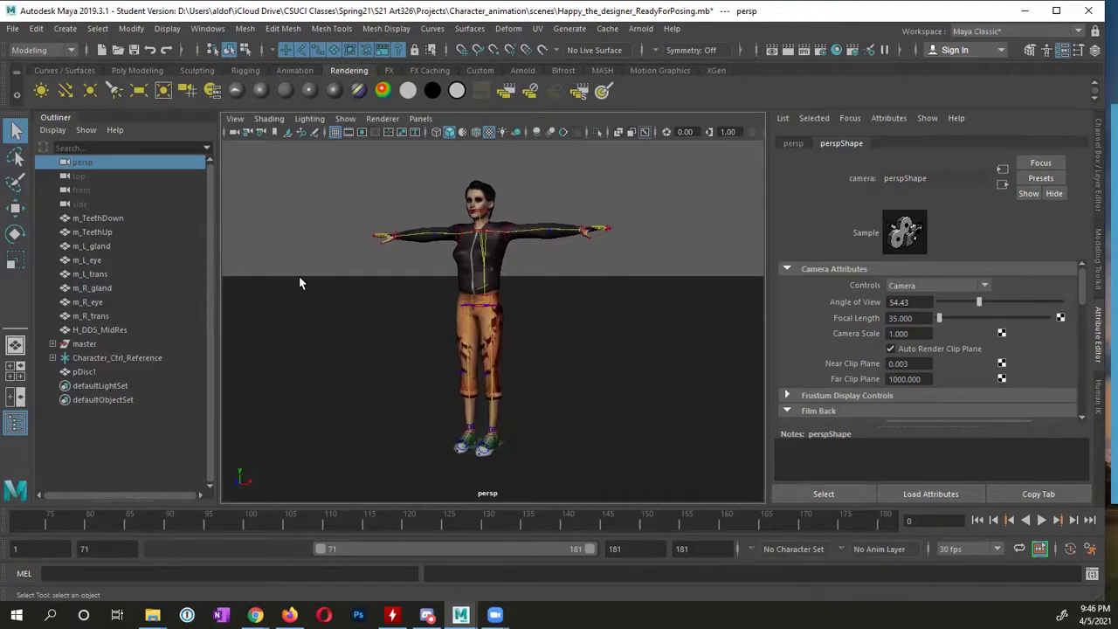
{"action": "left_click_drag", "start_coordinate": [319, 302], "coordinate": [511, 315], "text": "alt"}
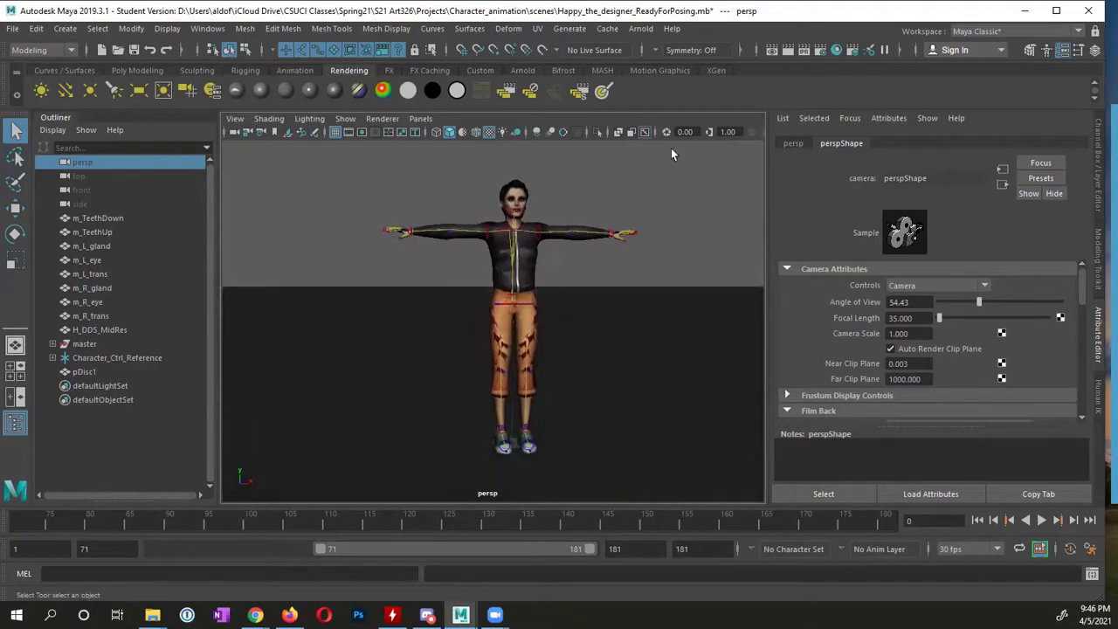
- Add an Arnold Physical Sky light to the scene from the Arnold Lights menu
{"action": "left_click", "coordinate": [641, 29]}
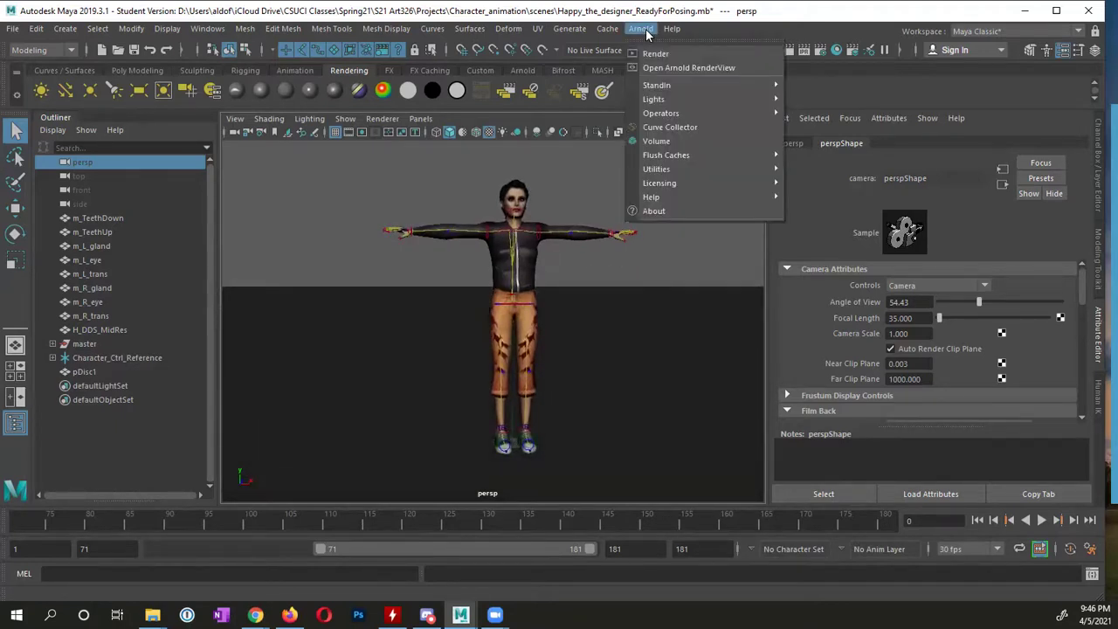
{"action": "mouse_move", "coordinate": [652, 101]}
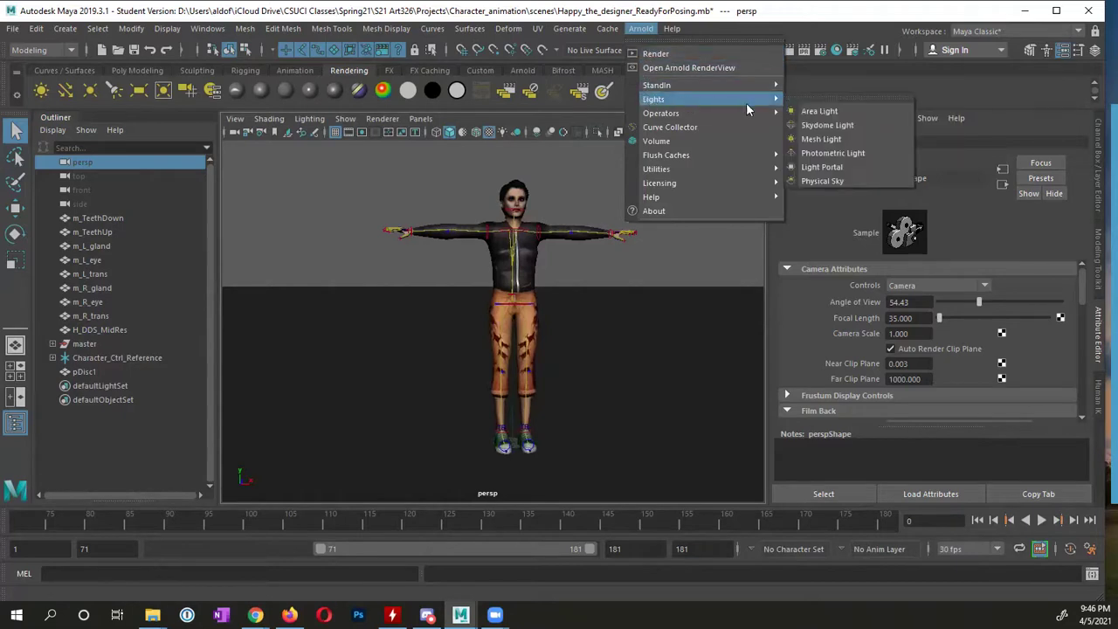
{"action": "left_click", "coordinate": [825, 181]}
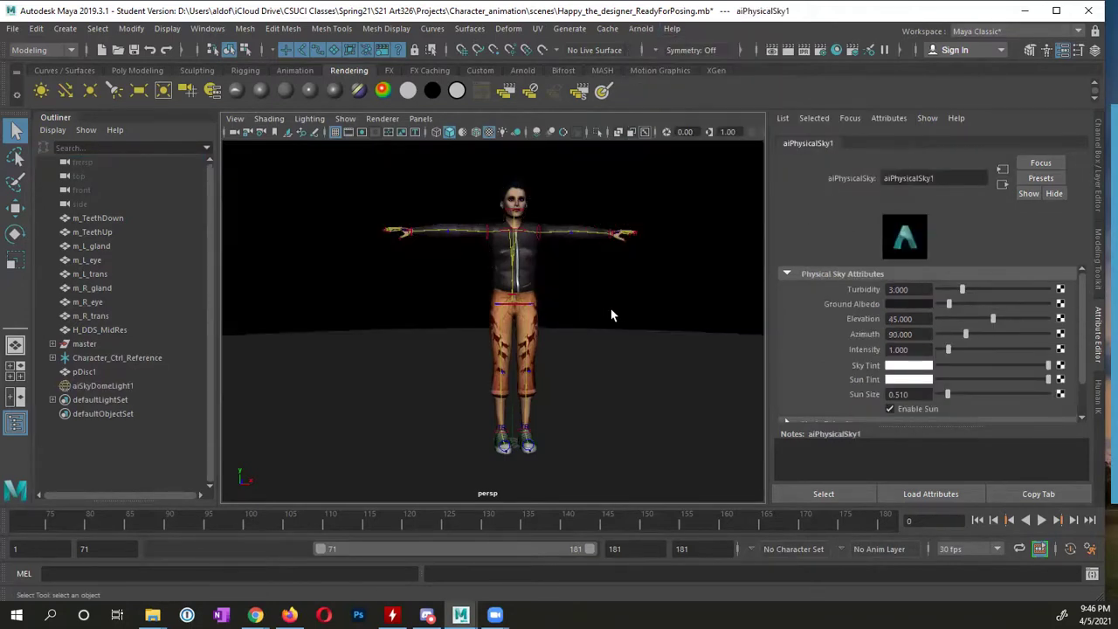
{"action": "left_click_drag", "start_coordinate": [621, 318], "coordinate": [557, 319], "text": "alt"}
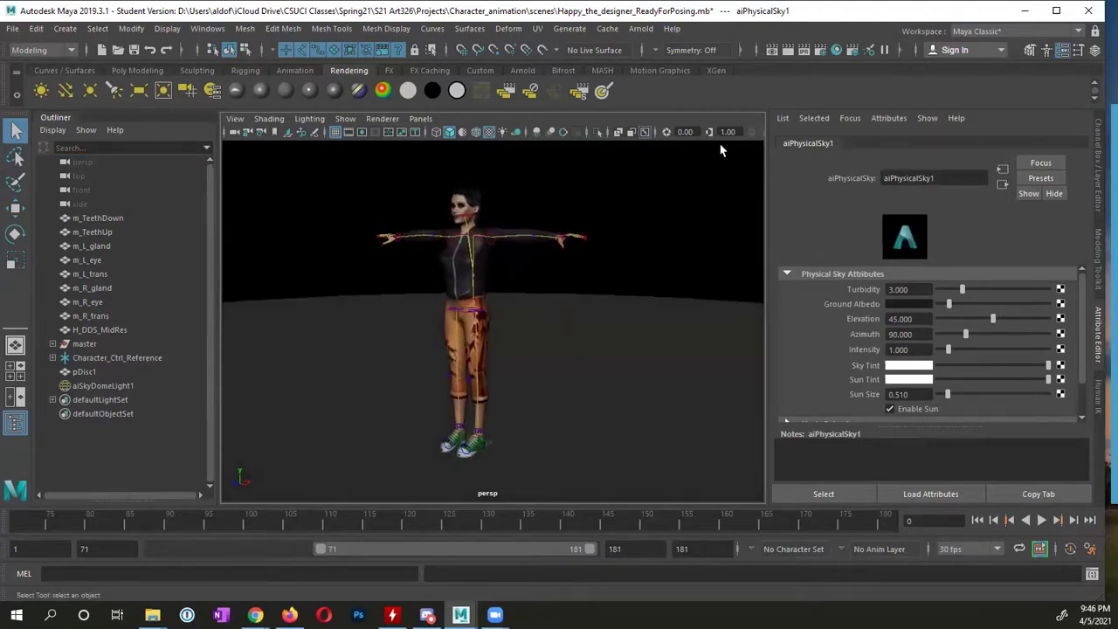
- In Render Settings, switch Render Using to Arnold Renderer and keep the 640x480 image size preset
{"action": "left_click", "coordinate": [820, 50]}
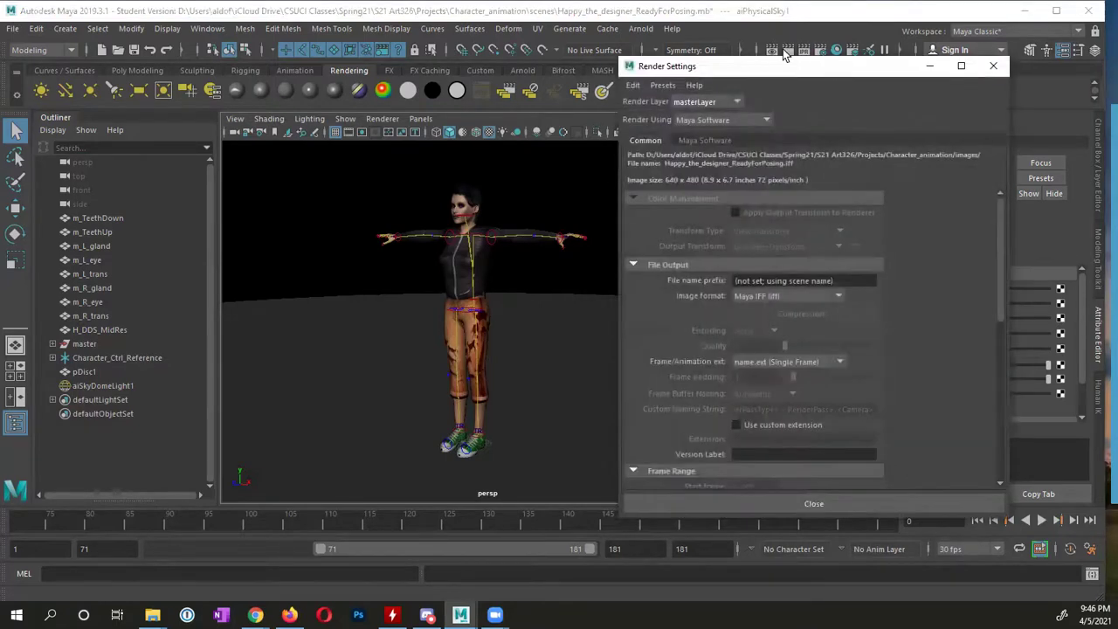
{"action": "left_click", "coordinate": [723, 122]}
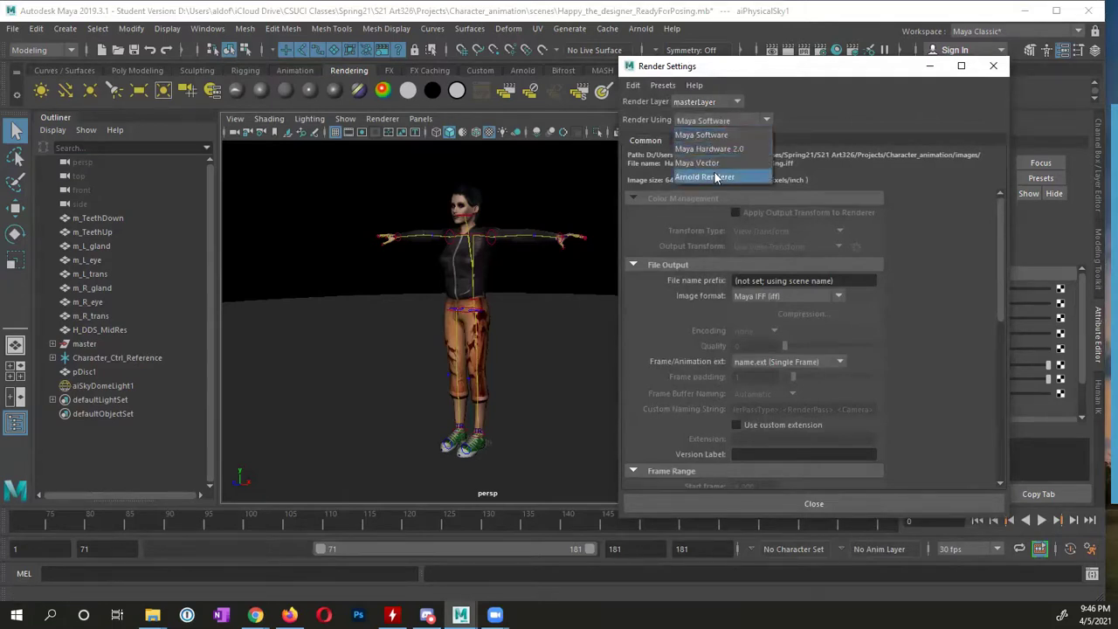
{"action": "left_click", "coordinate": [706, 176]}
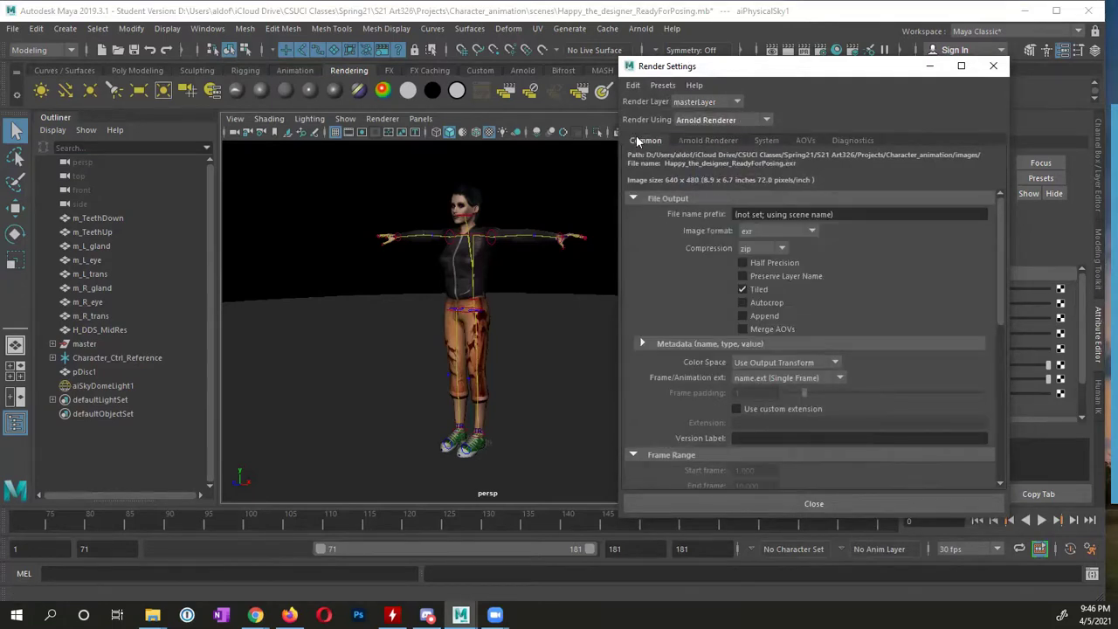
{"action": "scroll", "coordinate": [672, 219], "scroll_direction": "down", "scroll_amount": 6}
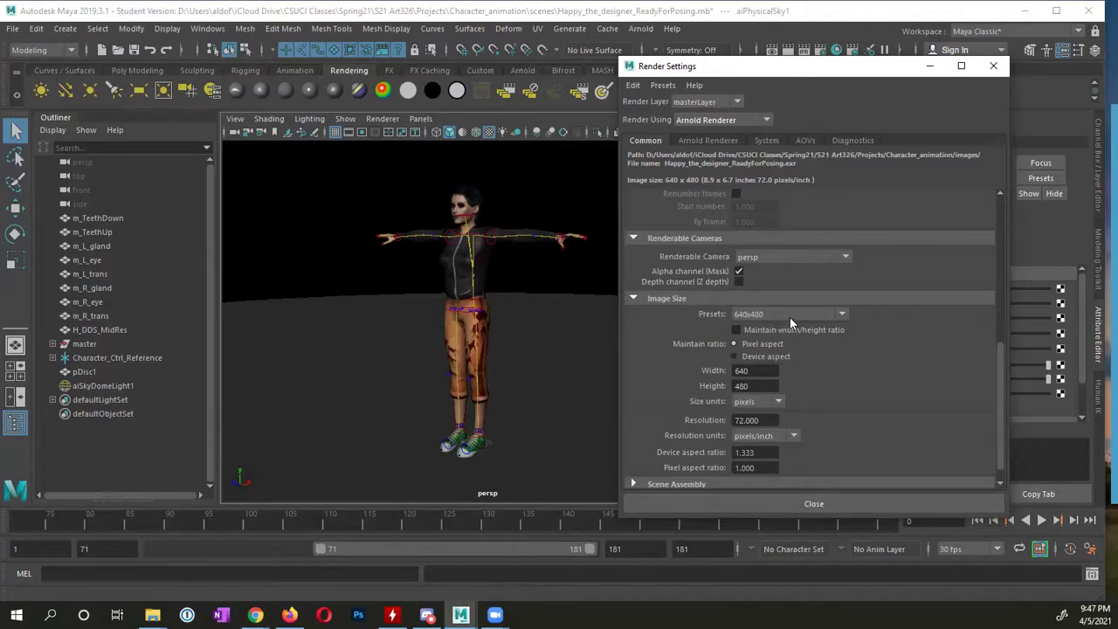
{"action": "left_click", "coordinate": [790, 318]}
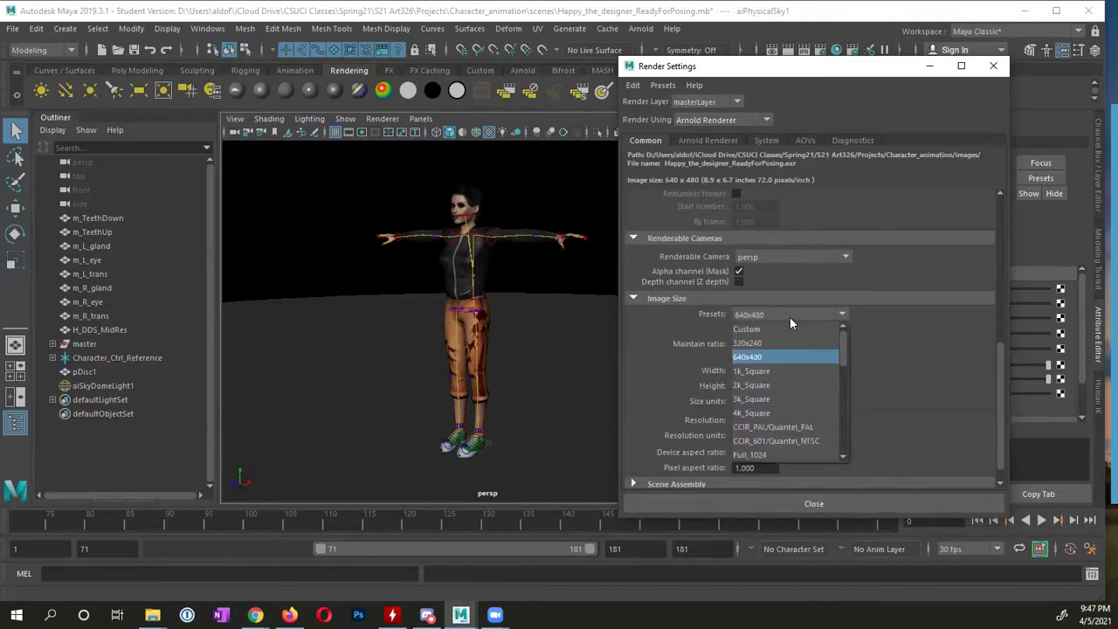
{"action": "left_click", "coordinate": [895, 334]}
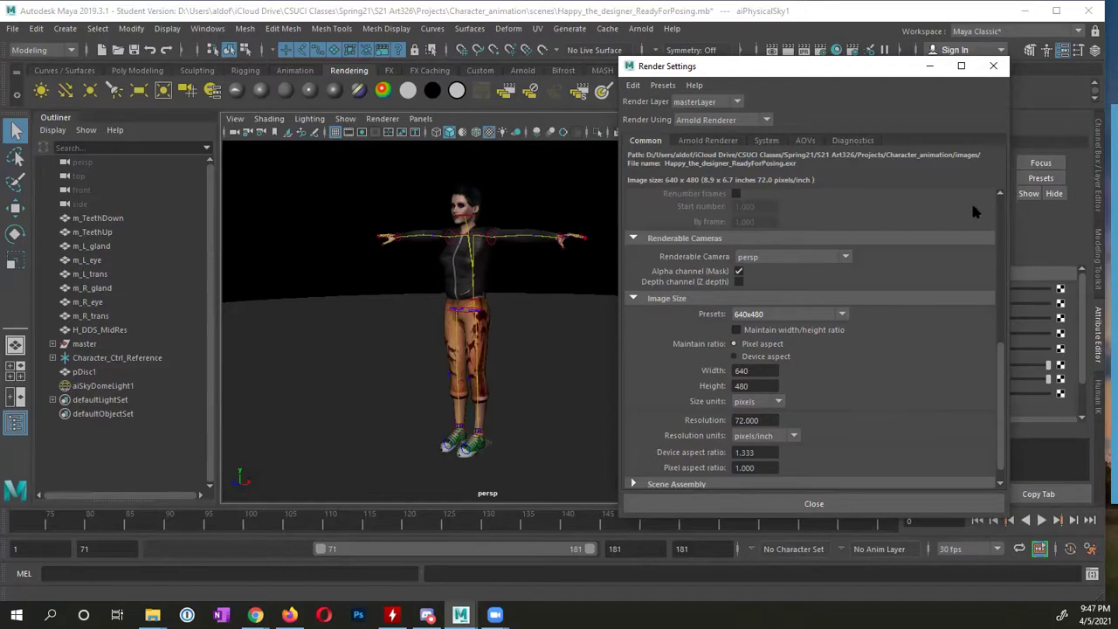
- Start a live IPR render in Arnold RenderView and select the aiSkyDomeLight1 sky dome
{"action": "left_click", "coordinate": [994, 68]}
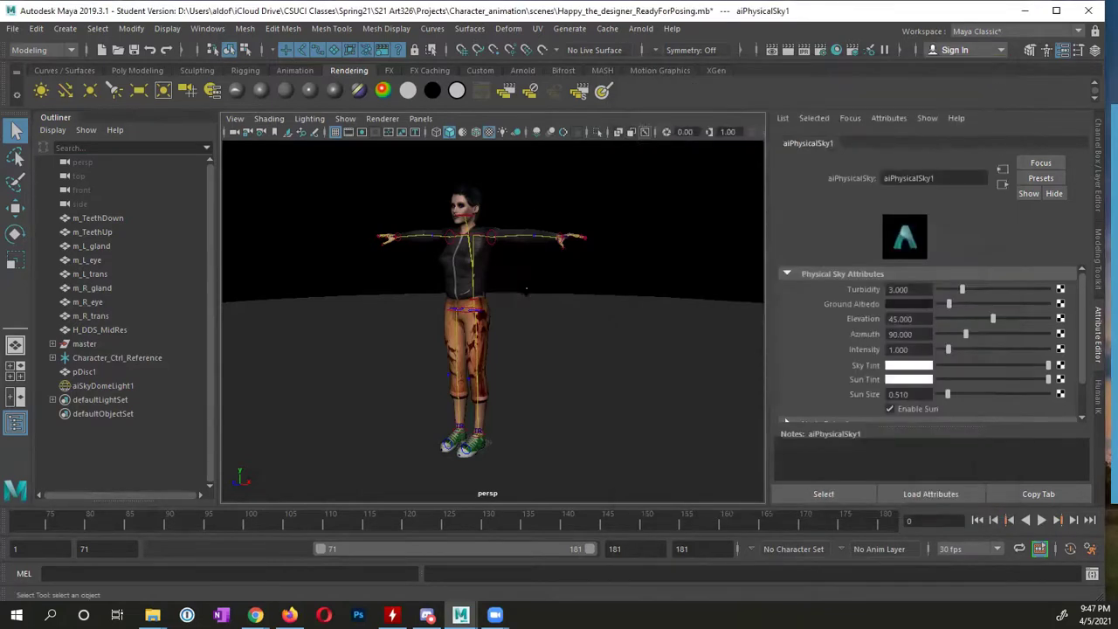
{"action": "left_click_drag", "start_coordinate": [473, 284], "coordinate": [507, 278], "text": "alt"}
{"action": "left_click", "coordinate": [641, 28]}
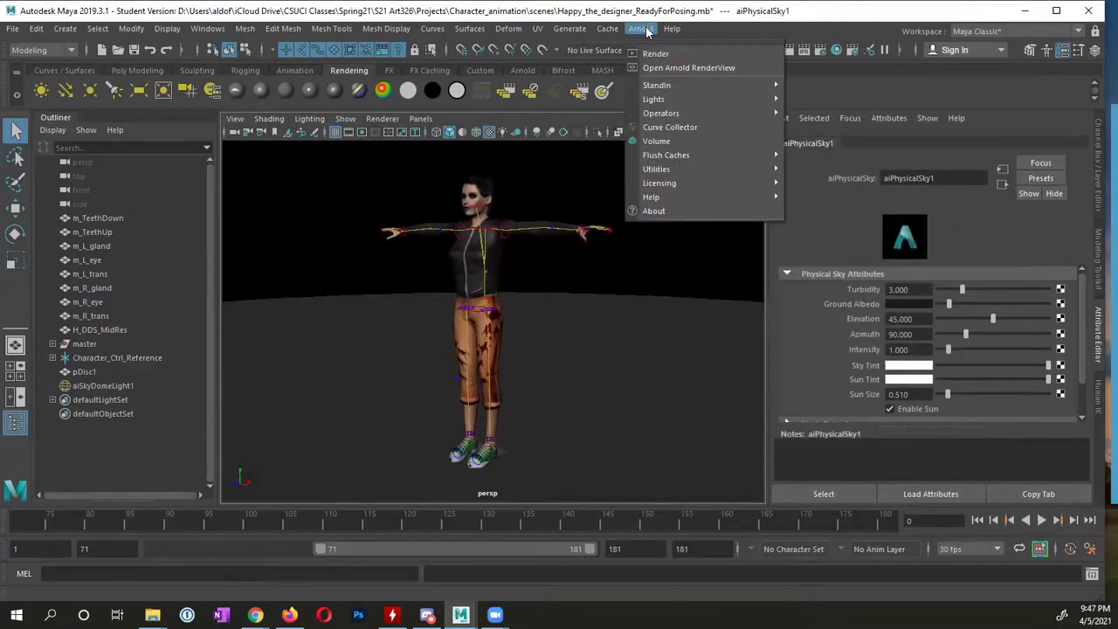
{"action": "left_click", "coordinate": [672, 67]}
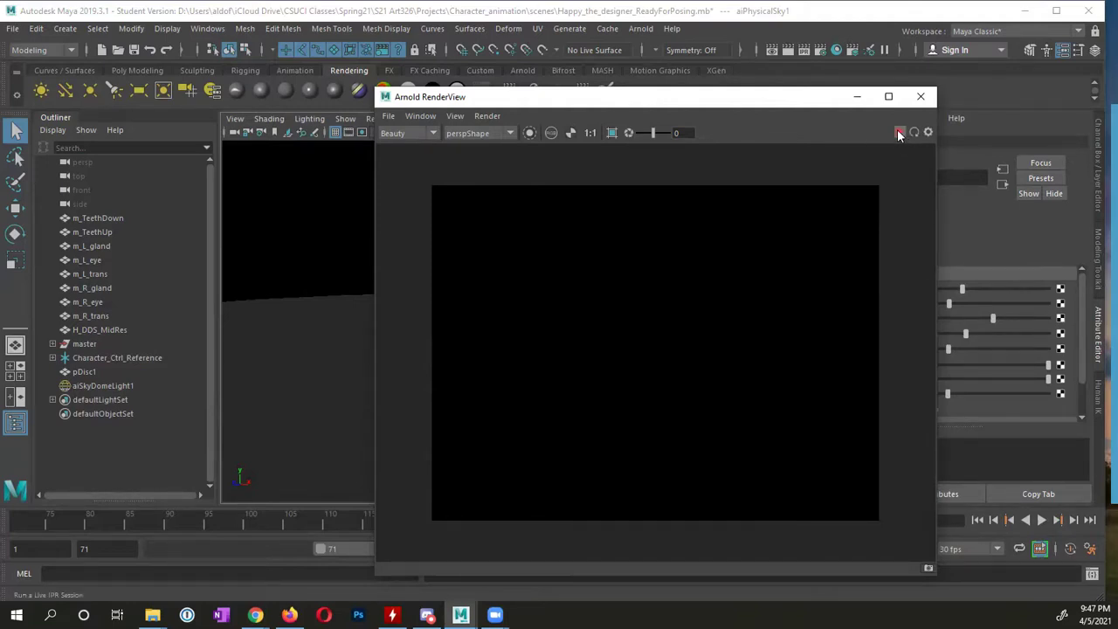
{"action": "left_click", "coordinate": [899, 132]}
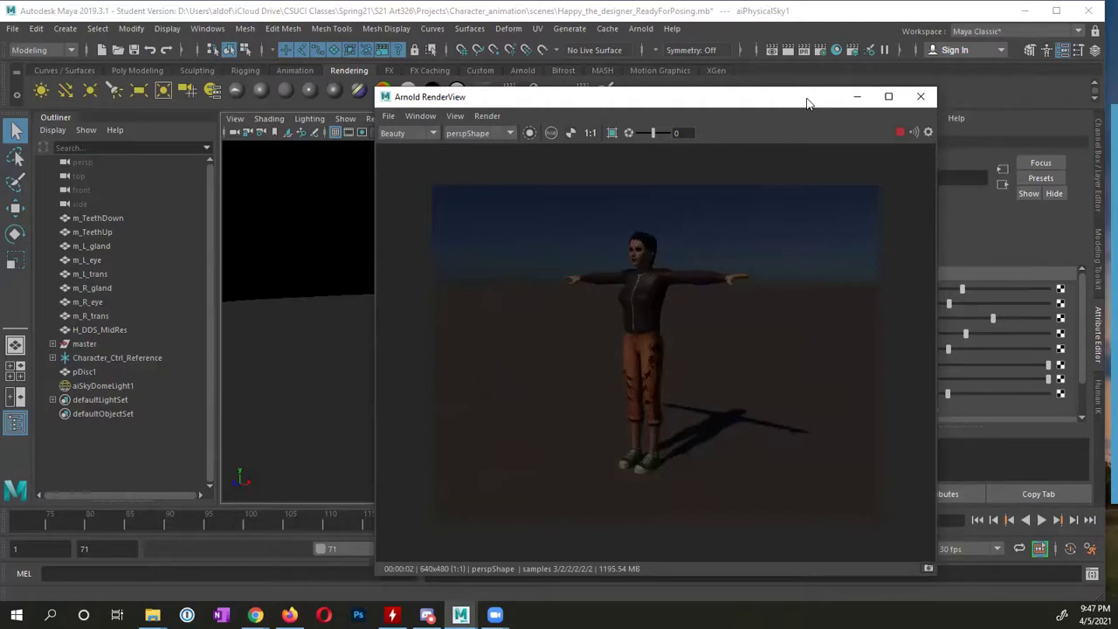
{"action": "left_click_drag", "start_coordinate": [807, 103], "coordinate": [486, 143]}
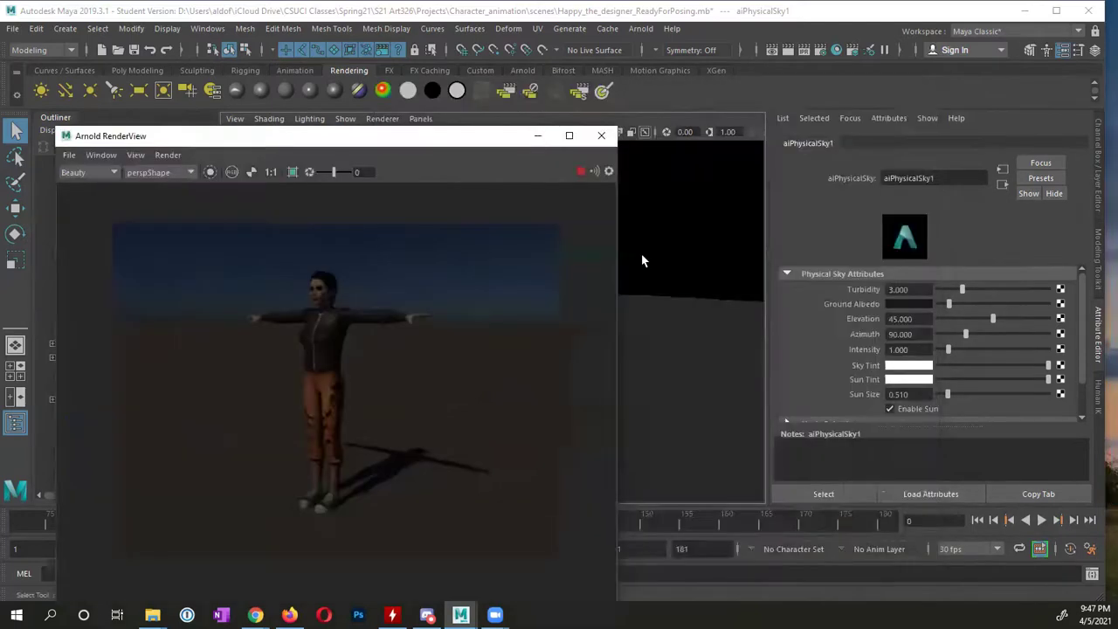
{"action": "left_click", "coordinate": [692, 197]}
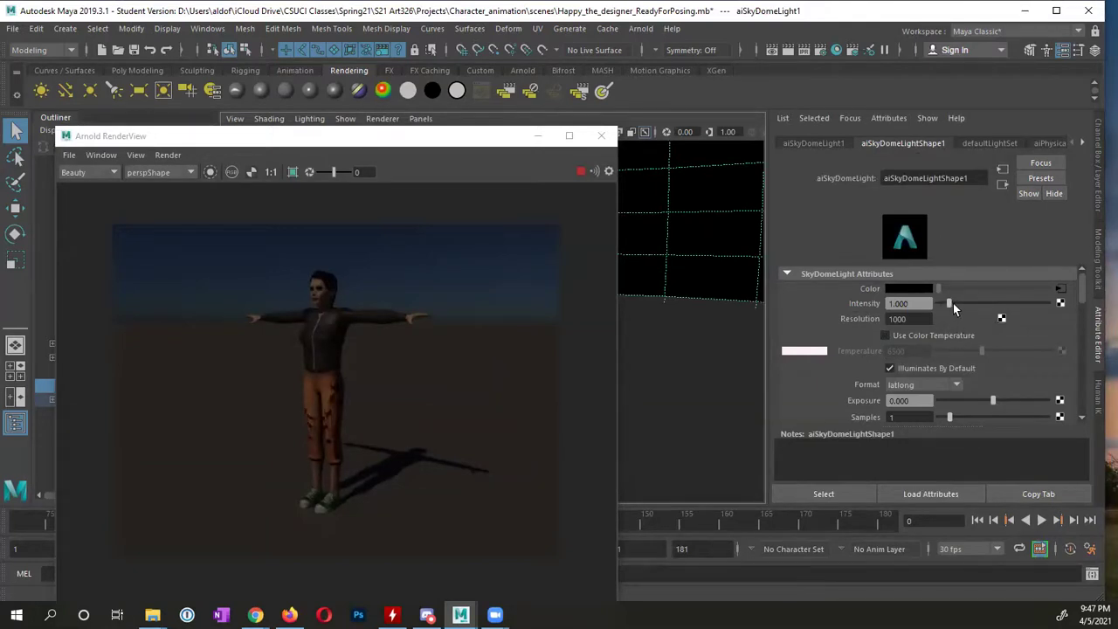
- Raise aiSkyDomeLightShape1's Intensity slider to 2.065
{"action": "left_click_drag", "start_coordinate": [952, 310], "coordinate": [962, 309]}
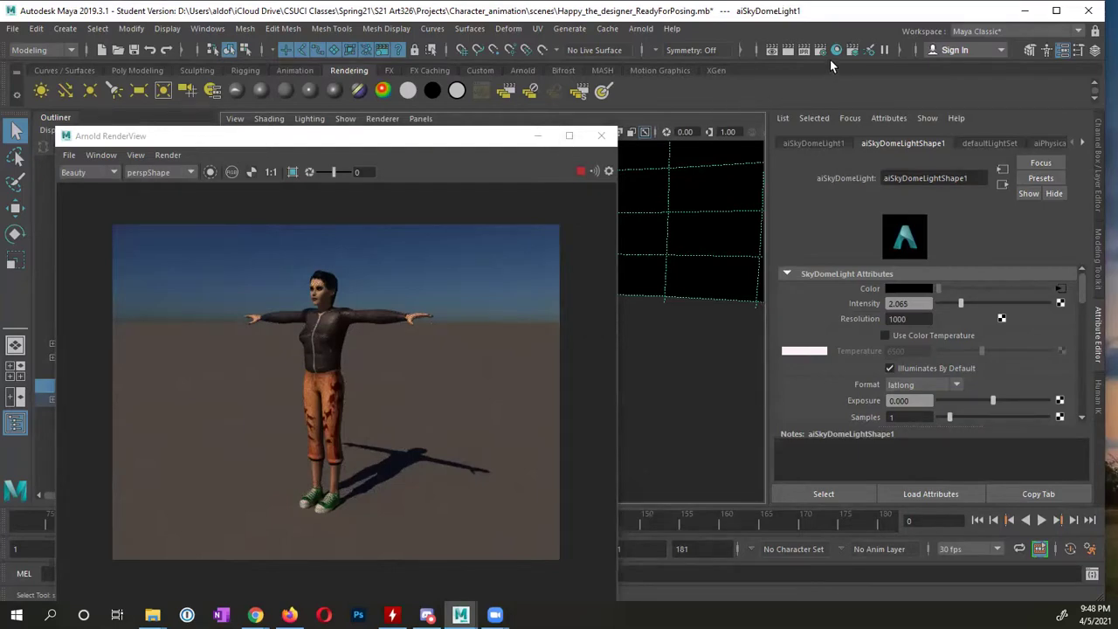
- Set Arnold's System Render Device to GPU, briefly trying CPU before returning to GPU
{"action": "left_click", "coordinate": [787, 51]}
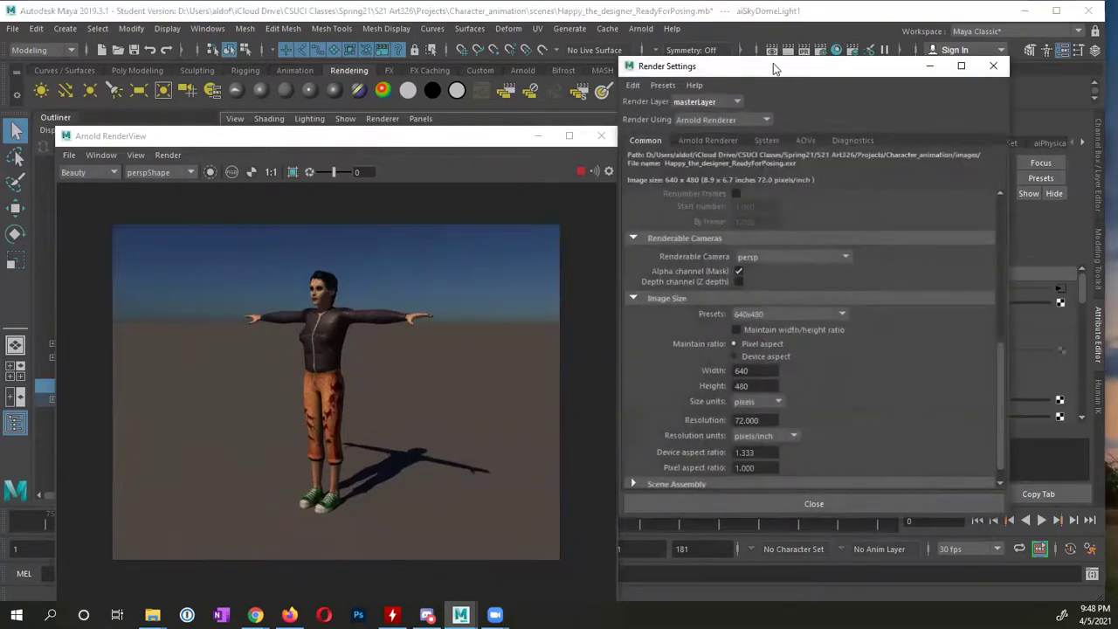
{"action": "left_click_drag", "start_coordinate": [779, 68], "coordinate": [800, 82]}
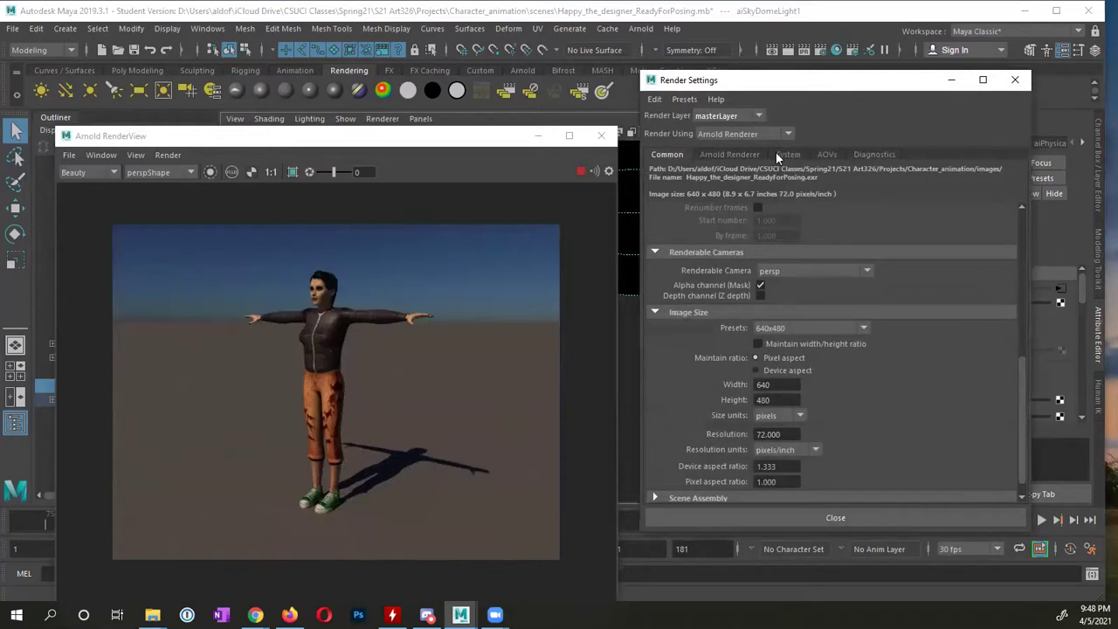
{"action": "left_click", "coordinate": [788, 154]}
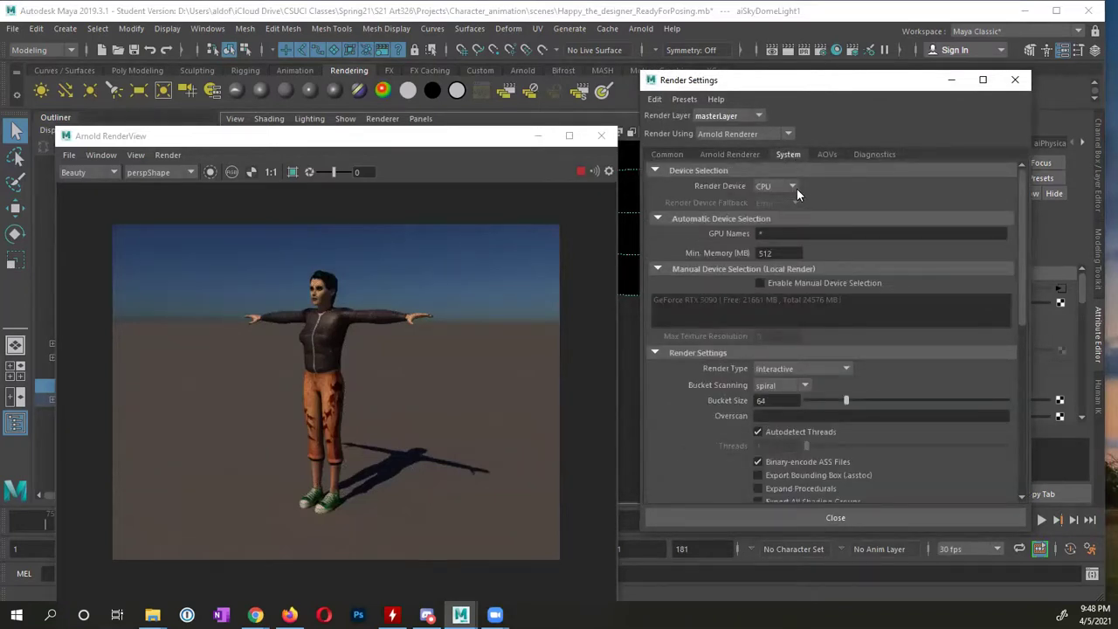
{"action": "left_click", "coordinate": [793, 187]}
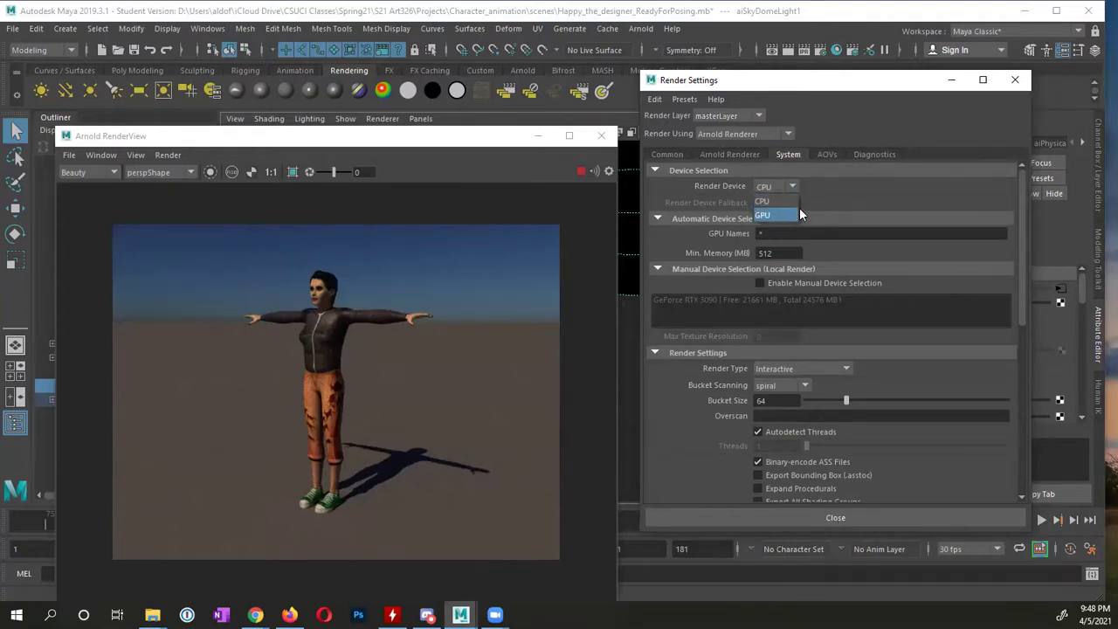
{"action": "left_click", "coordinate": [788, 214]}
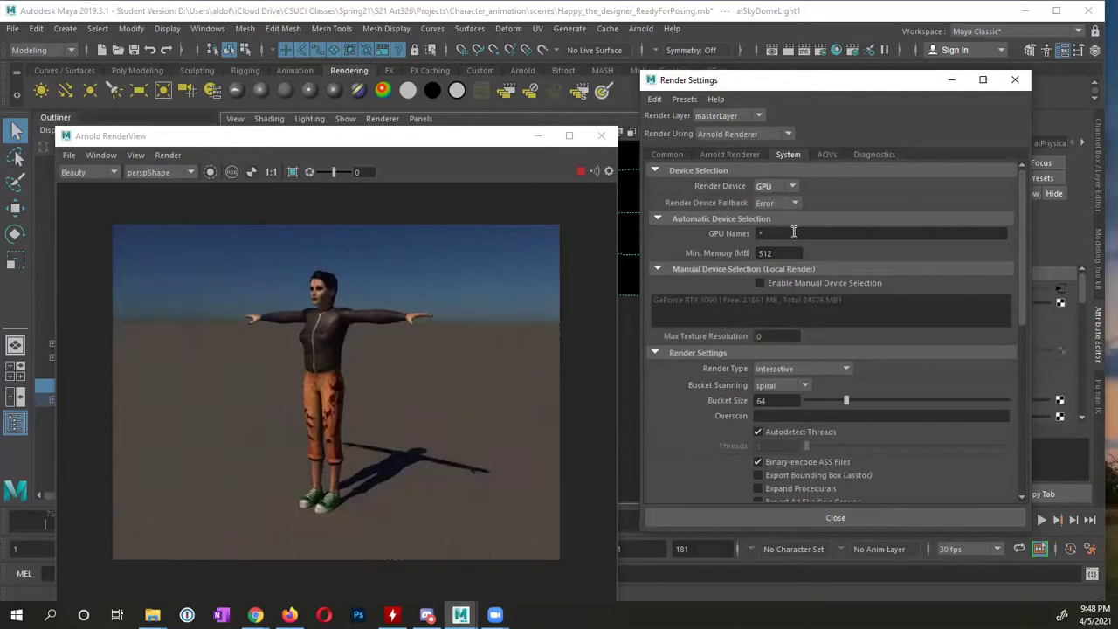
{"action": "left_click", "coordinate": [481, 138]}
{"action": "left_click_drag", "start_coordinate": [481, 138], "coordinate": [474, 72]}
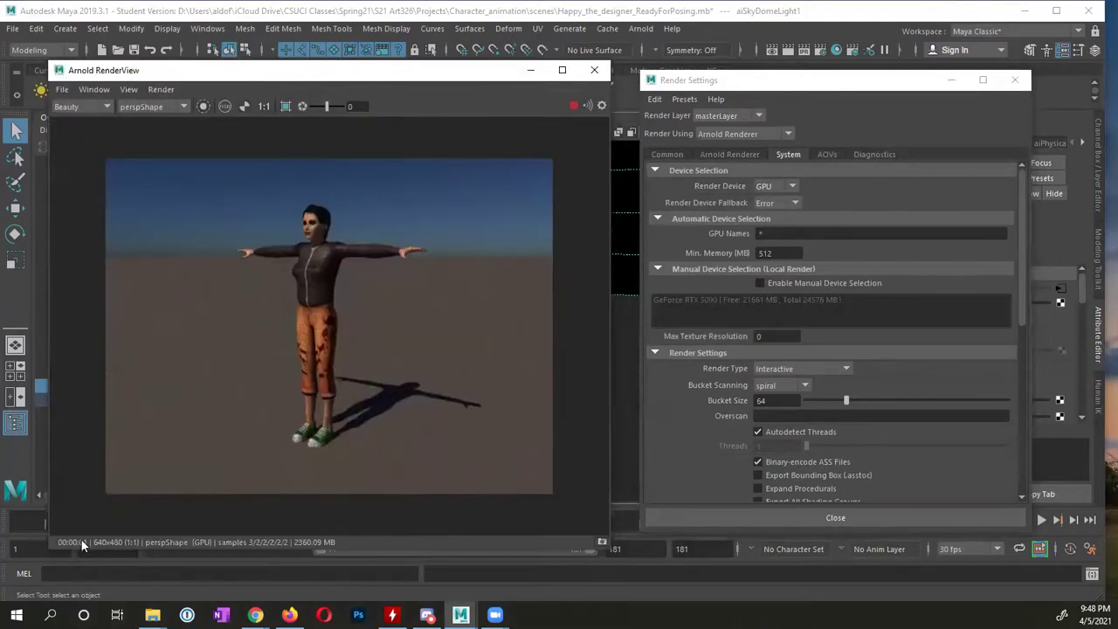
{"action": "left_click", "coordinate": [791, 186]}
{"action": "left_click", "coordinate": [782, 196]}
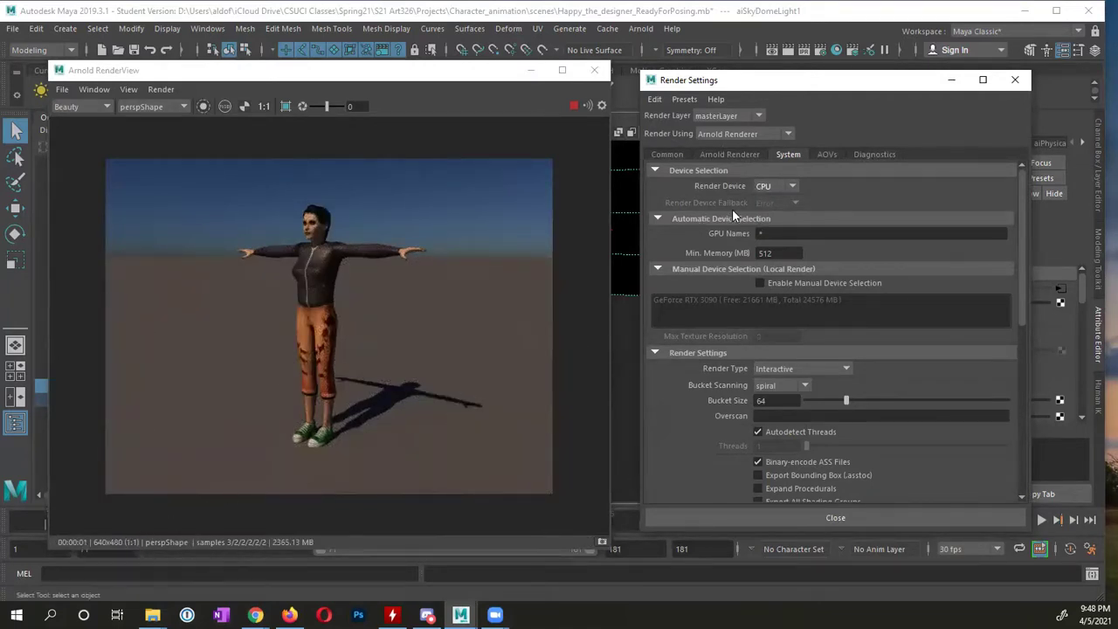
{"action": "left_click", "coordinate": [792, 187]}
{"action": "left_click", "coordinate": [768, 215]}
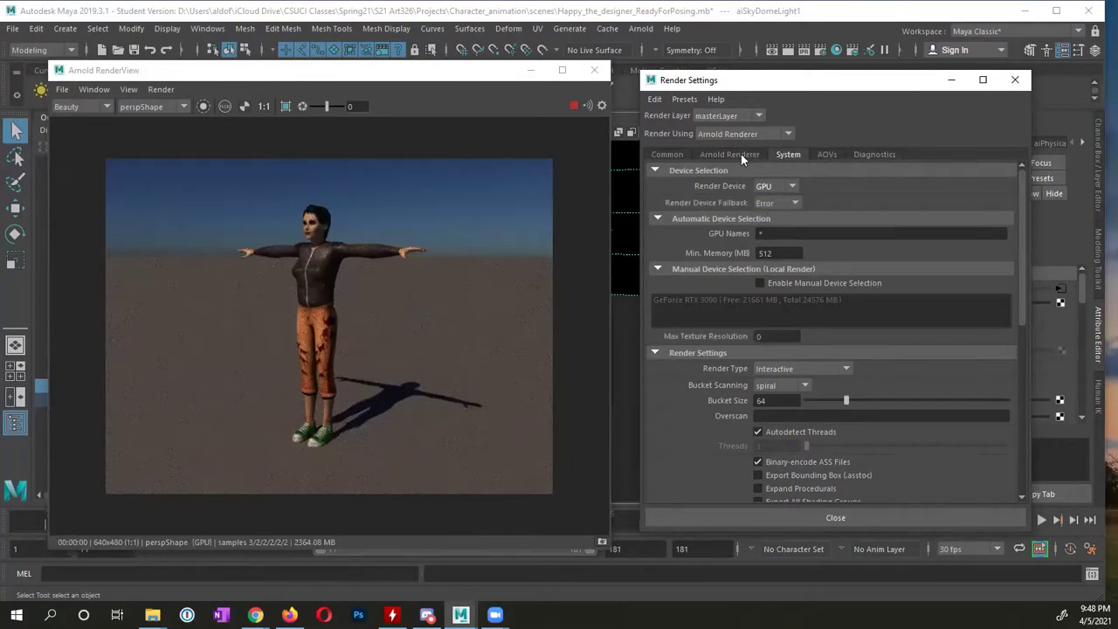
- Enable Adaptive Sampling, with Camera (AA) at 3 and Max Camera (AA) 20
{"action": "left_click", "coordinate": [730, 154]}
{"action": "left_click", "coordinate": [760, 229]}
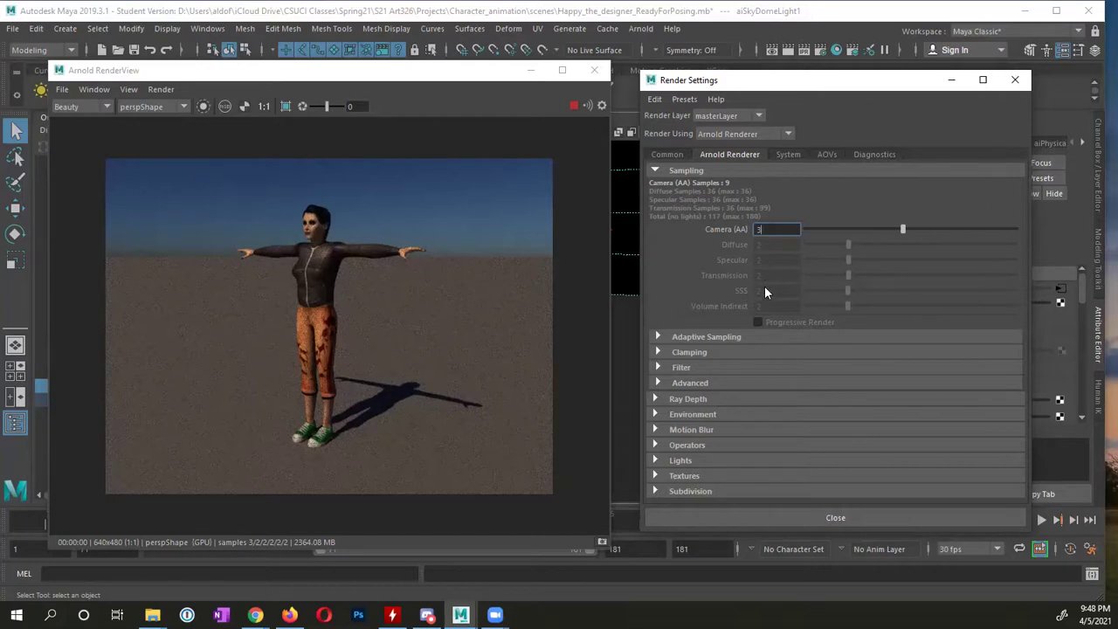
{"action": "left_click", "coordinate": [664, 335]}
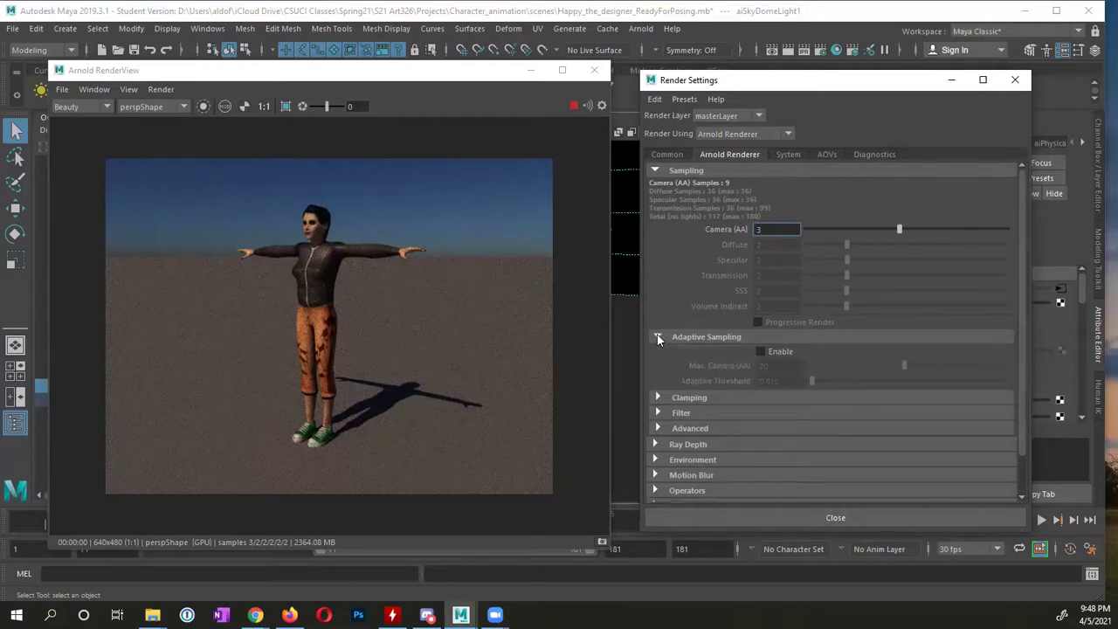
{"action": "left_click", "coordinate": [759, 351]}
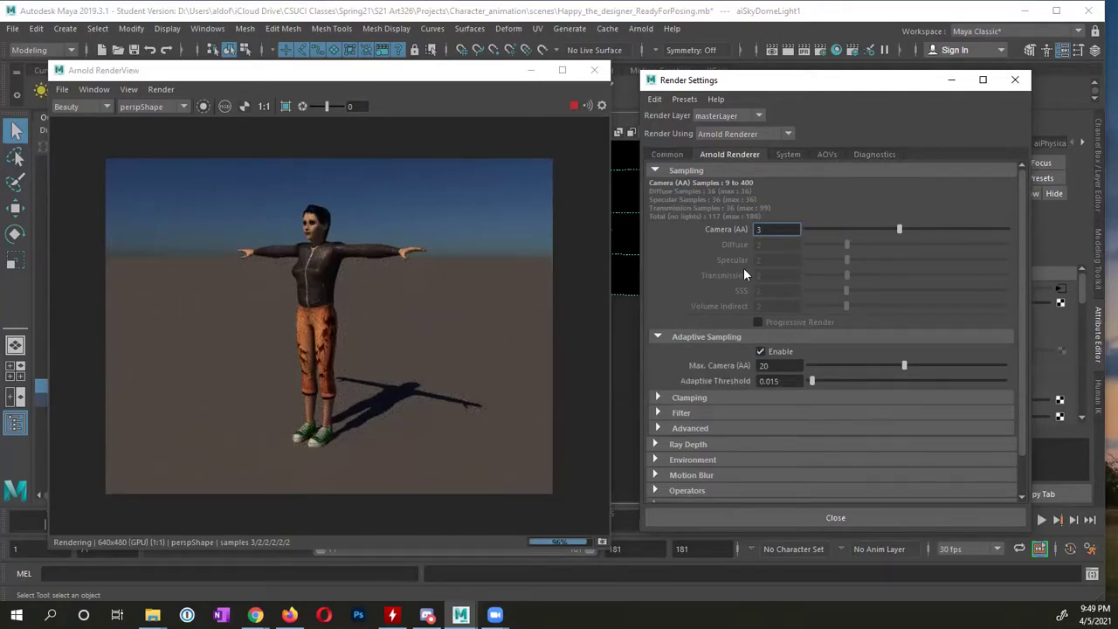
- Switch Arnold's Render Device from GPU to CPU in the System settings
{"action": "left_click", "coordinate": [795, 154]}
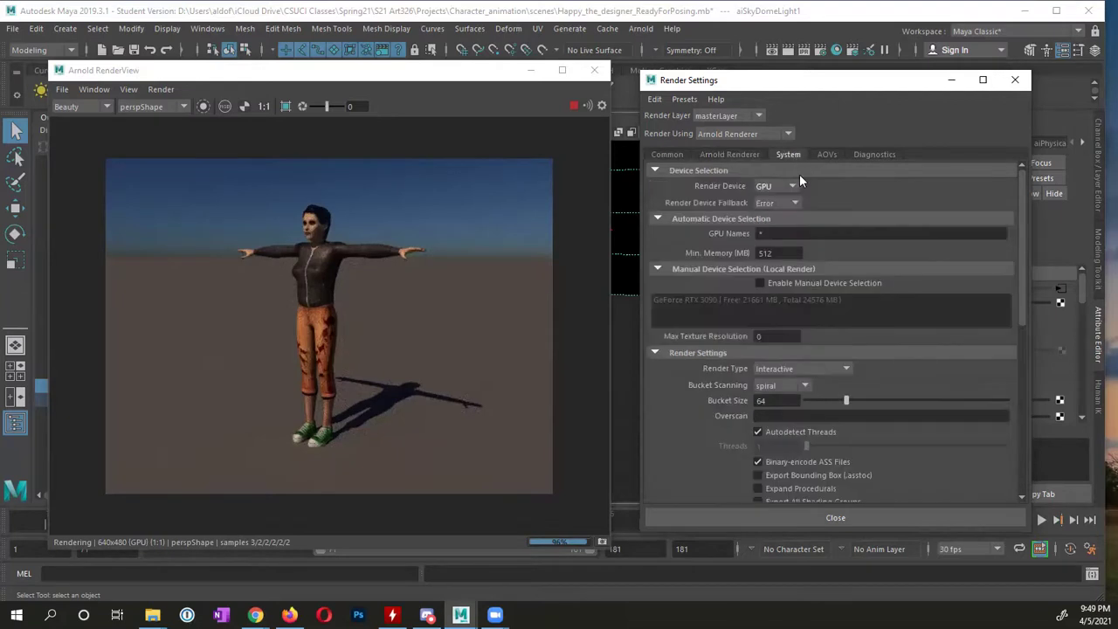
{"action": "left_click", "coordinate": [790, 184]}
{"action": "left_click", "coordinate": [780, 202]}
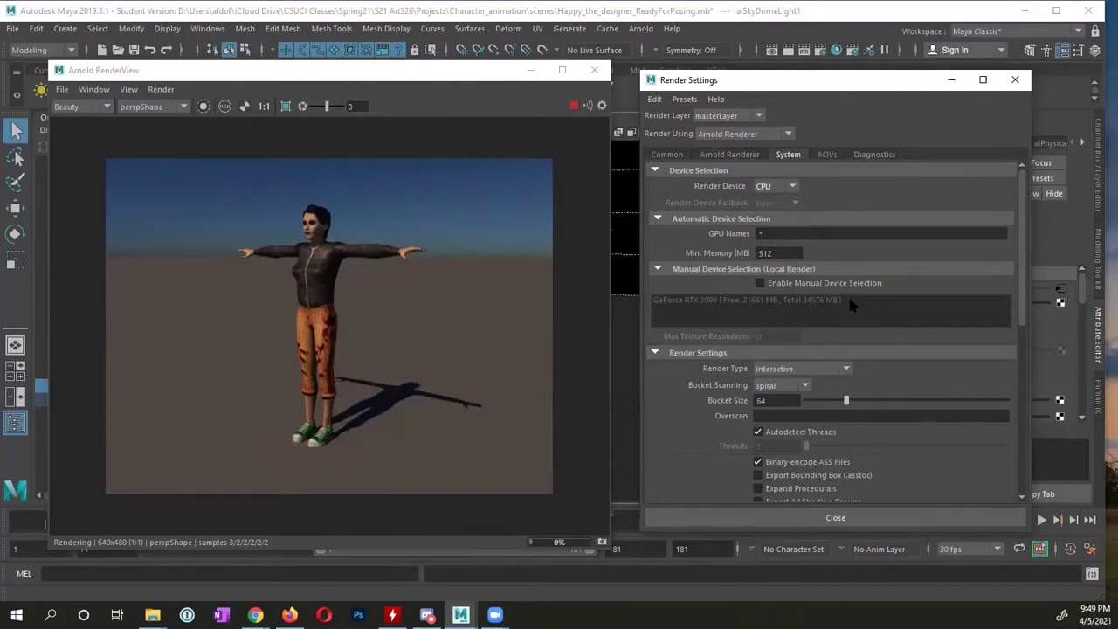
{"action": "left_click", "coordinate": [745, 155]}
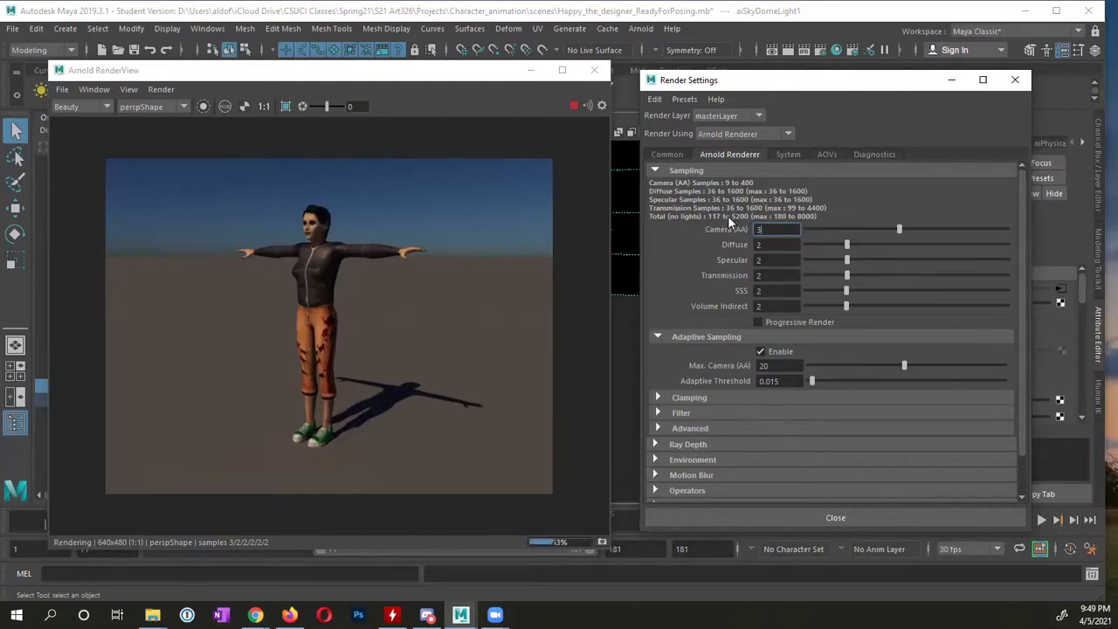
- Turn adaptive sampling off and back on, and set Max Camera (AA) to 10
{"action": "left_click", "coordinate": [760, 351]}
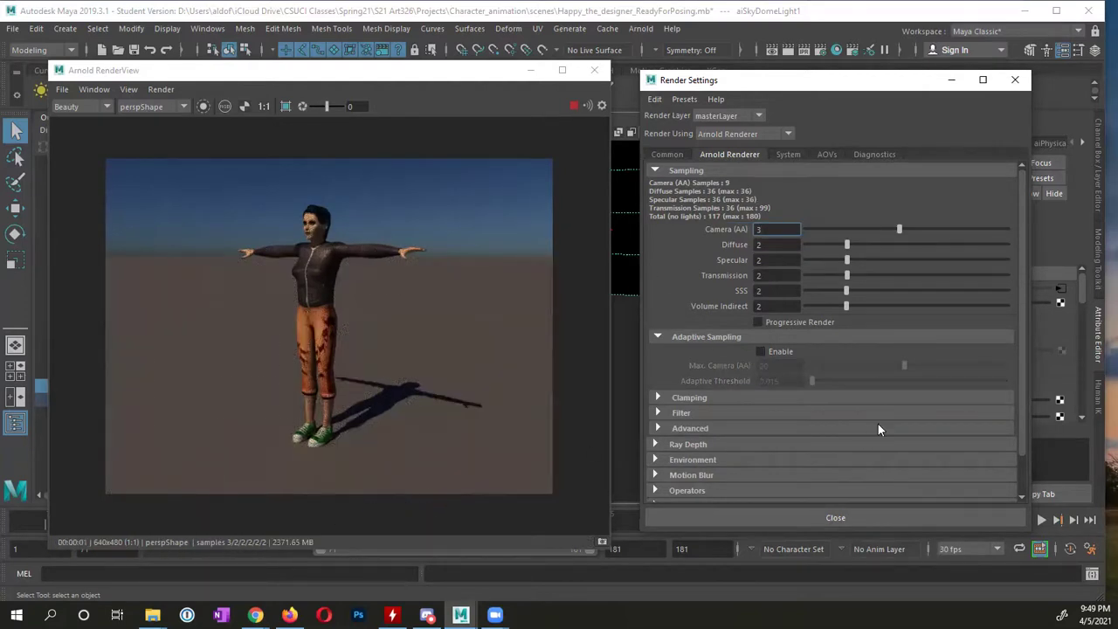
{"action": "left_click", "coordinate": [760, 352]}
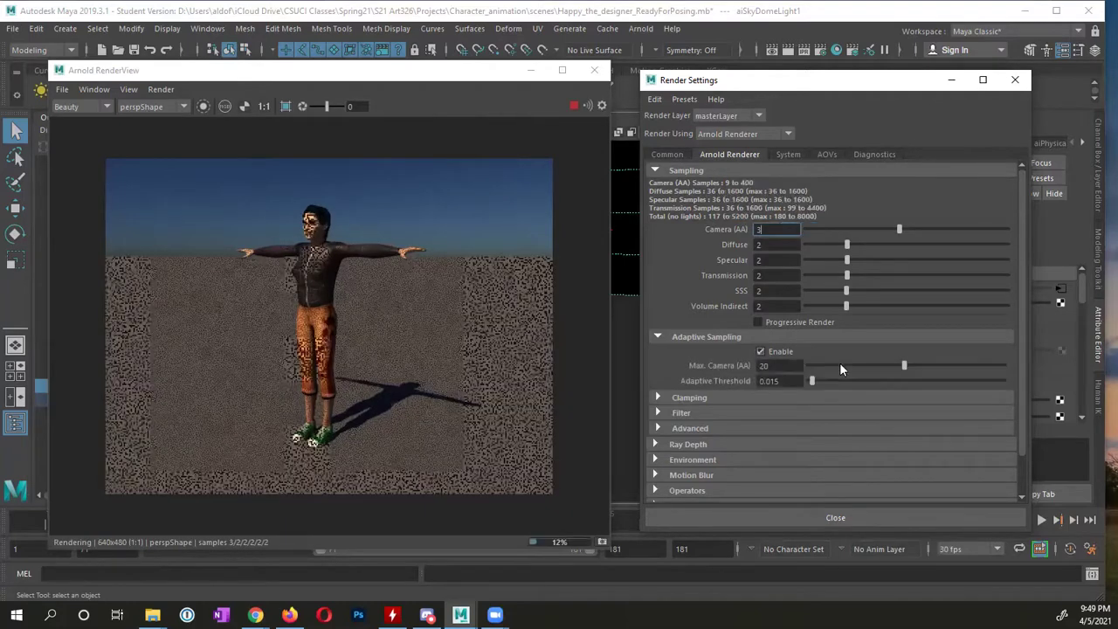
{"action": "double_click", "coordinate": [789, 365]}
{"action": "type", "text": "10"}
{"action": "key", "text": "Return"}
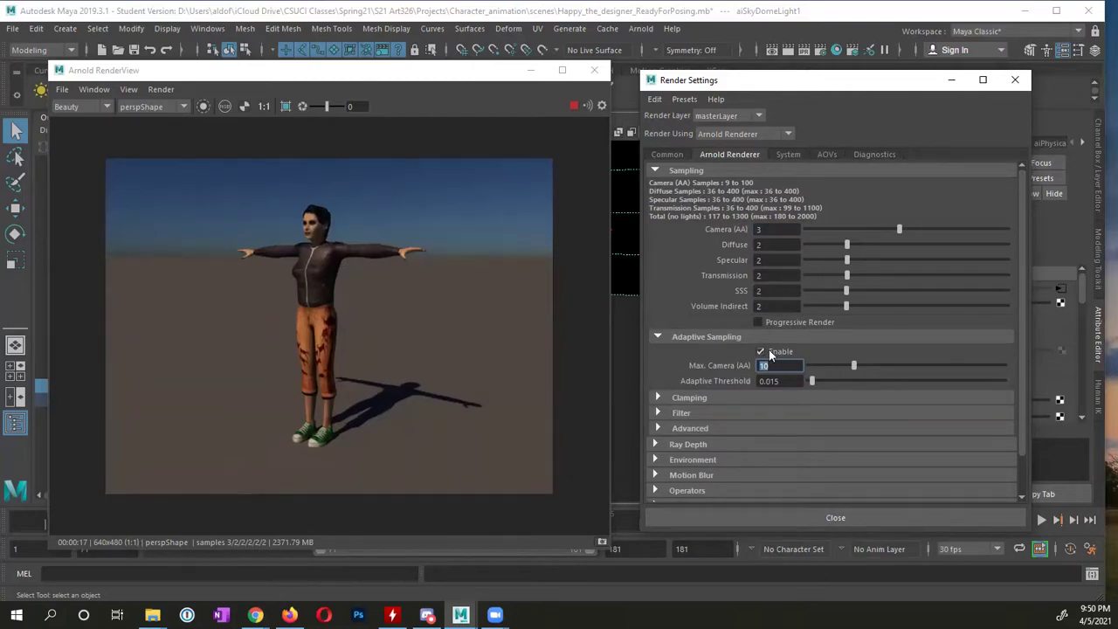
- Switch the Arnold render device to GPU and raise Max Camera (AA) to 20
{"action": "left_click", "coordinate": [787, 152]}
{"action": "left_click", "coordinate": [776, 186]}
{"action": "left_click", "coordinate": [769, 202]}
{"action": "left_click", "coordinate": [746, 154]}
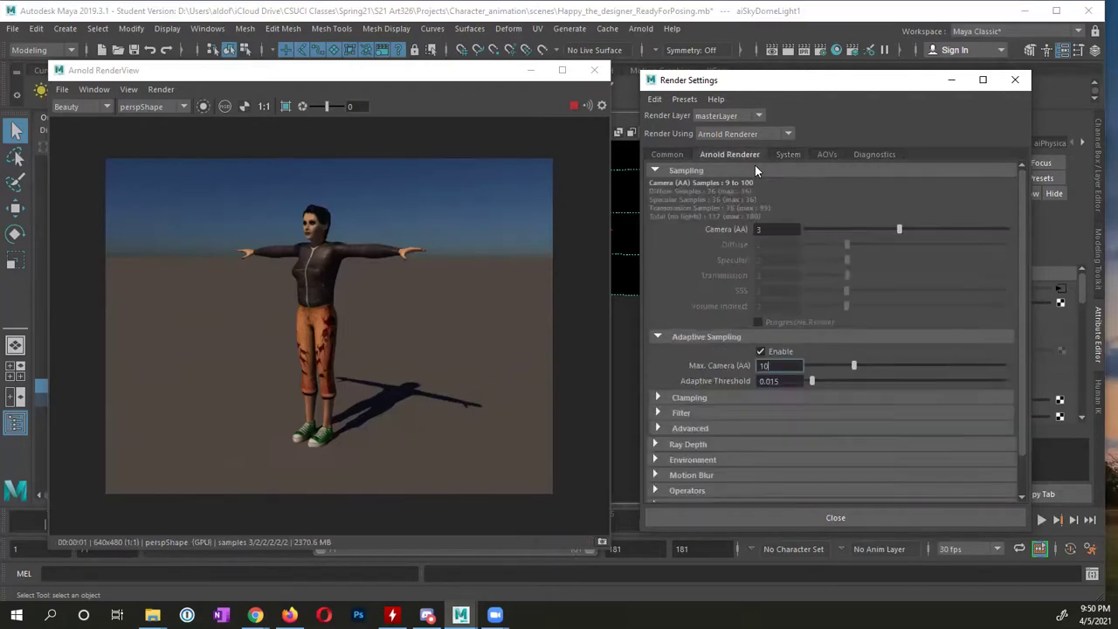
{"action": "double_click", "coordinate": [772, 364]}
{"action": "type", "text": "20"}
{"action": "key", "text": "Return"}
{"action": "left_click", "coordinate": [785, 154]}
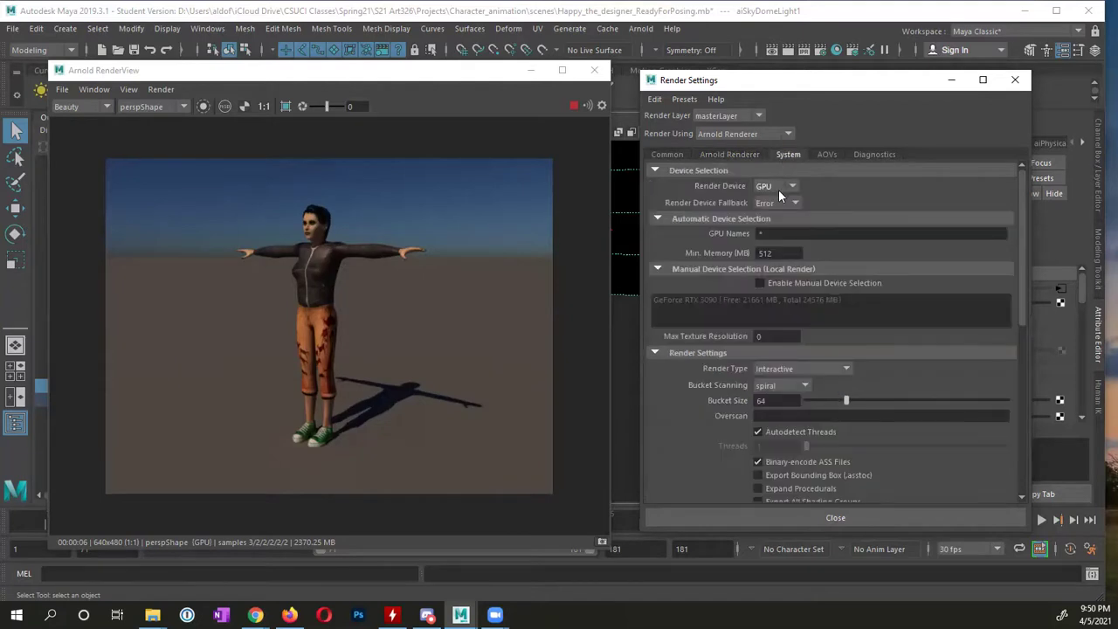
{"action": "left_click", "coordinate": [752, 154]}
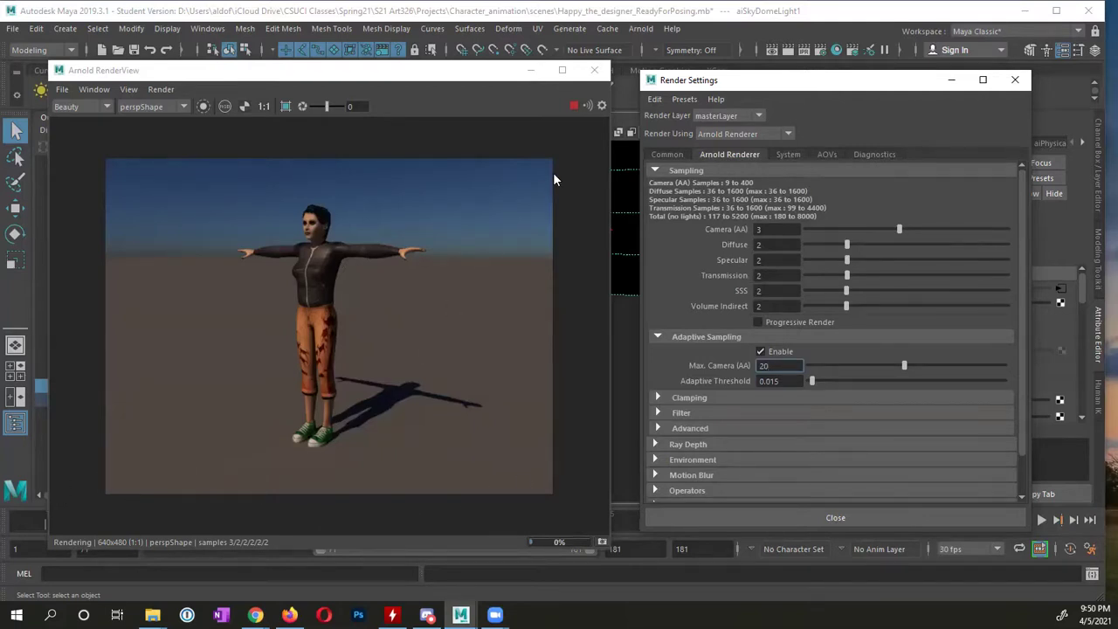
{"action": "left_click", "coordinate": [567, 108]}
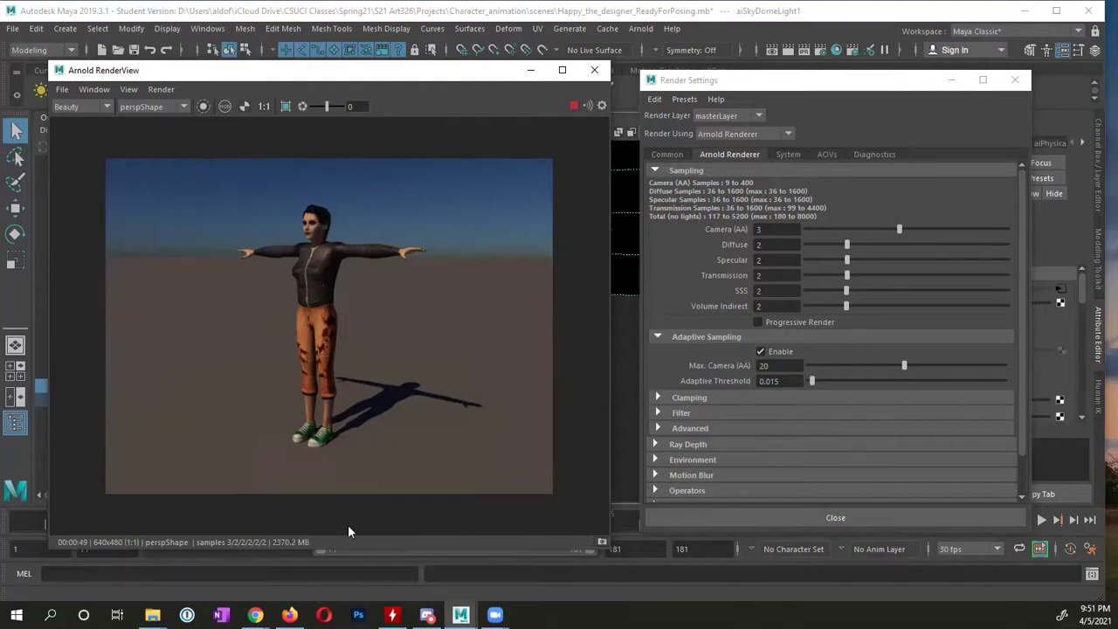
{"action": "left_click", "coordinate": [783, 366]}
{"action": "key", "text": "BackSpace"}
{"action": "key", "text": "BackSpace"}
{"action": "type", "text": "10"}
{"action": "left_click", "coordinate": [795, 157]}
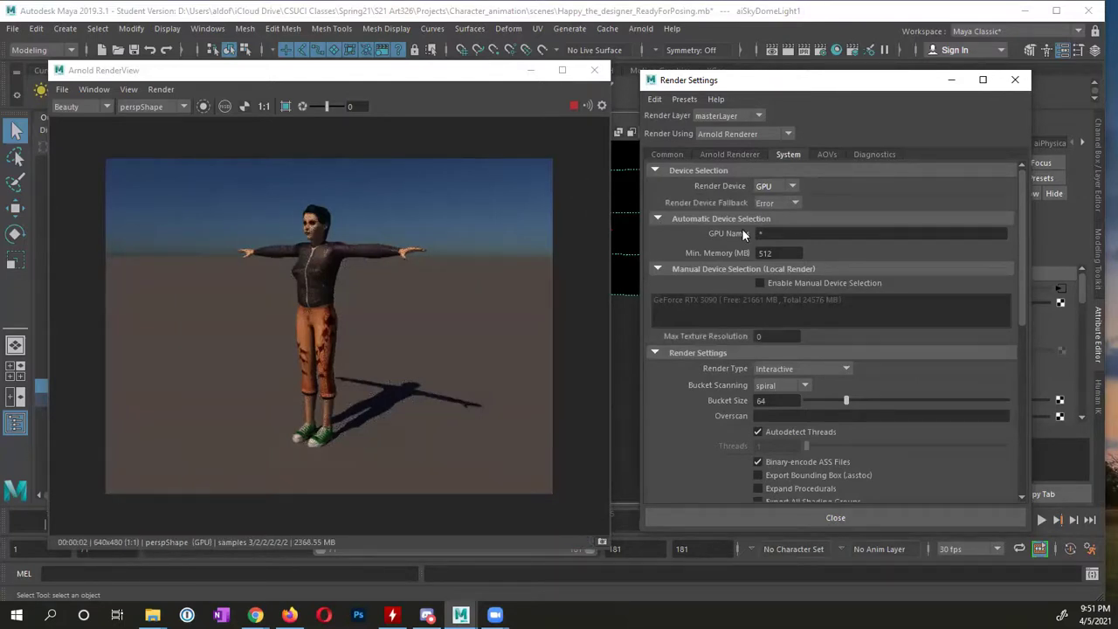
{"action": "left_click", "coordinate": [751, 155]}
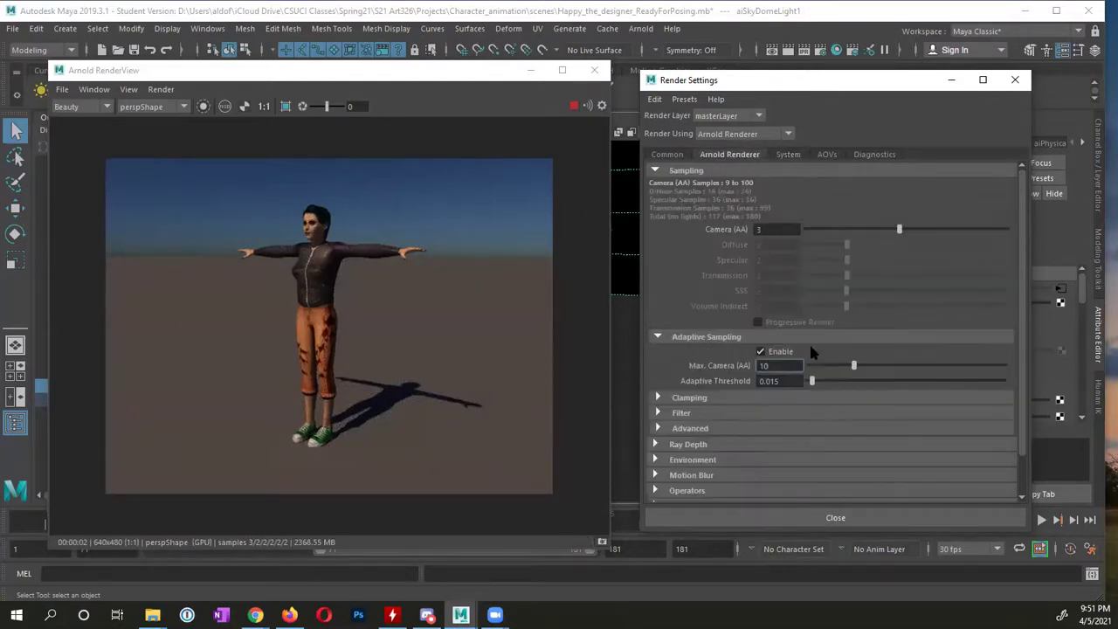
{"action": "double_click", "coordinate": [788, 368]}
{"action": "type", "text": "20"}
{"action": "key", "text": "Return"}
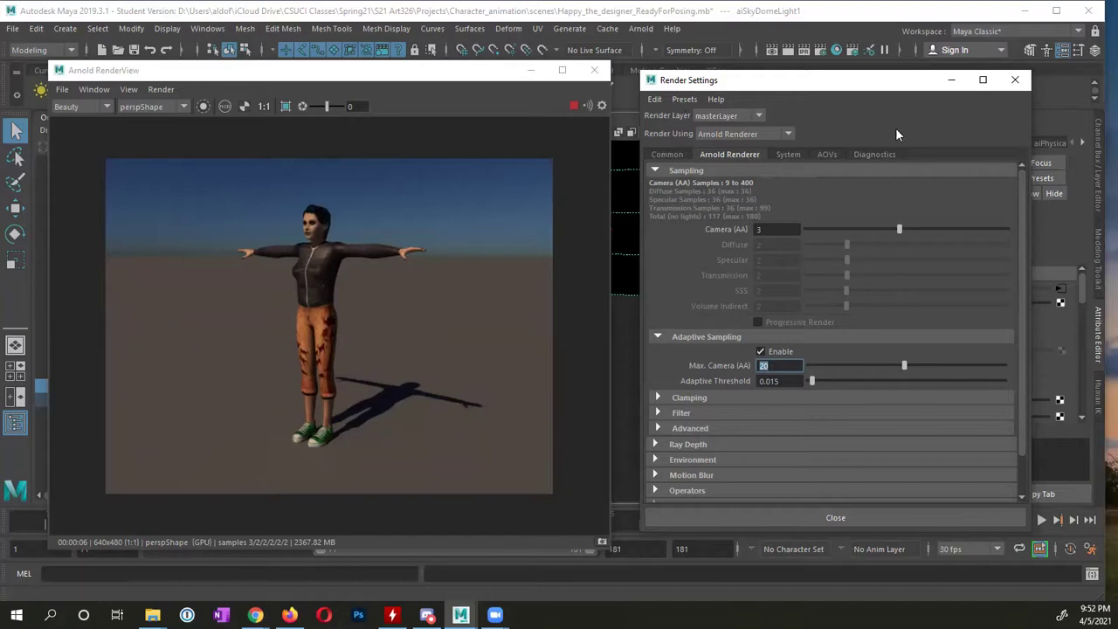
- Close Render Settings and Arnold RenderView, and turn the character to face the camera
{"action": "left_click", "coordinate": [1017, 84]}
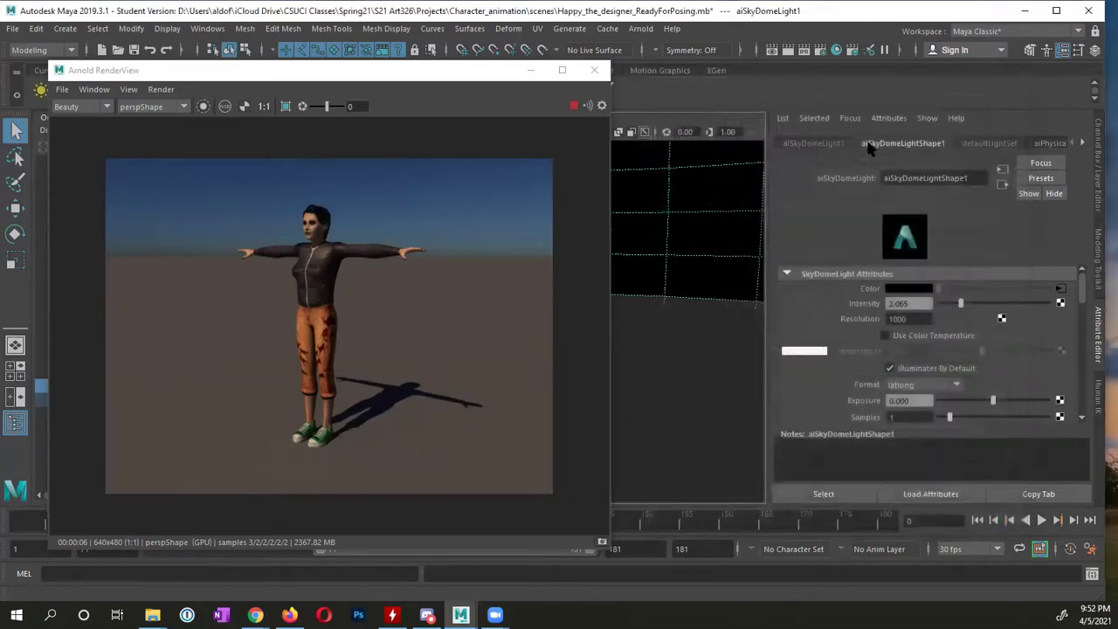
{"action": "left_click", "coordinate": [602, 71]}
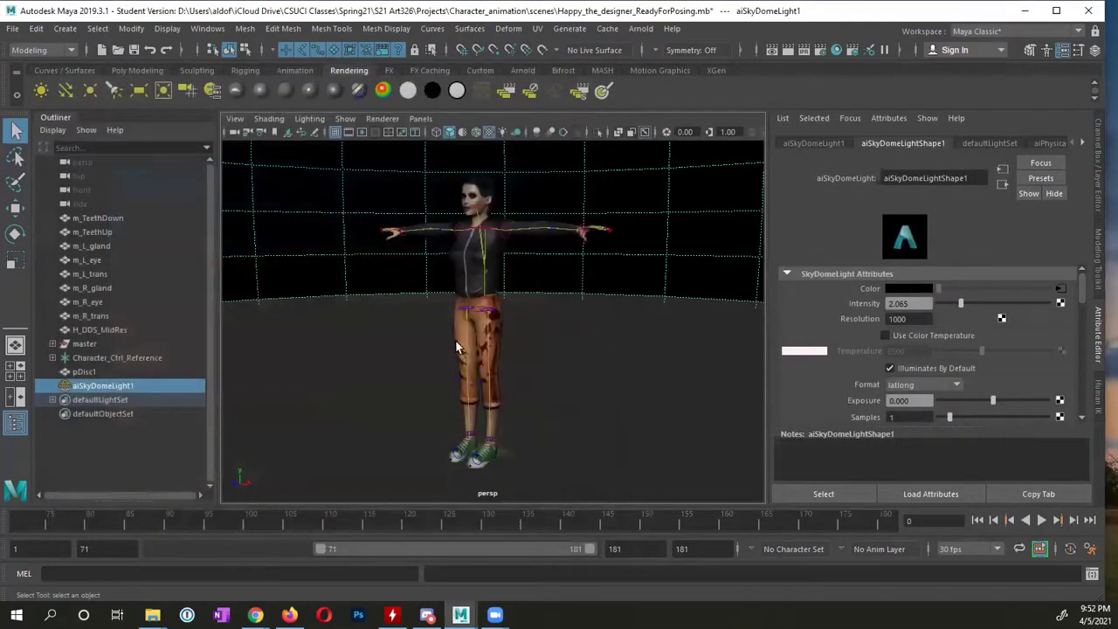
{"action": "left_click_drag", "start_coordinate": [416, 425], "coordinate": [454, 408], "text": "alt"}
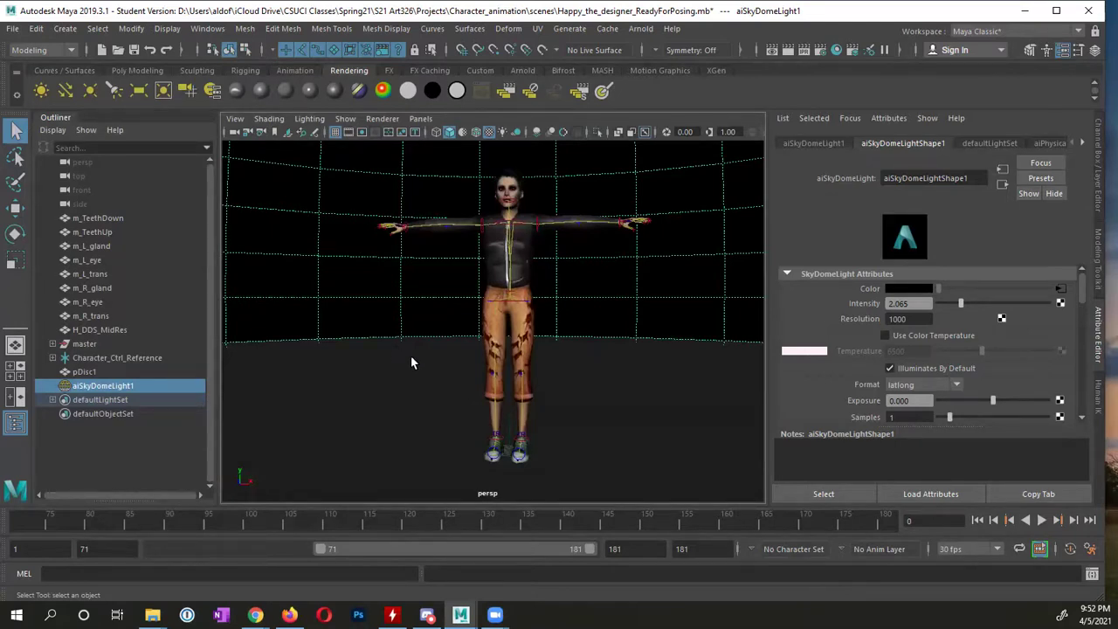
- Save the scene as Happy_the_designer_ReadyForPosing.mb and dismiss the Student Version notice
{"action": "left_click", "coordinate": [13, 28]}
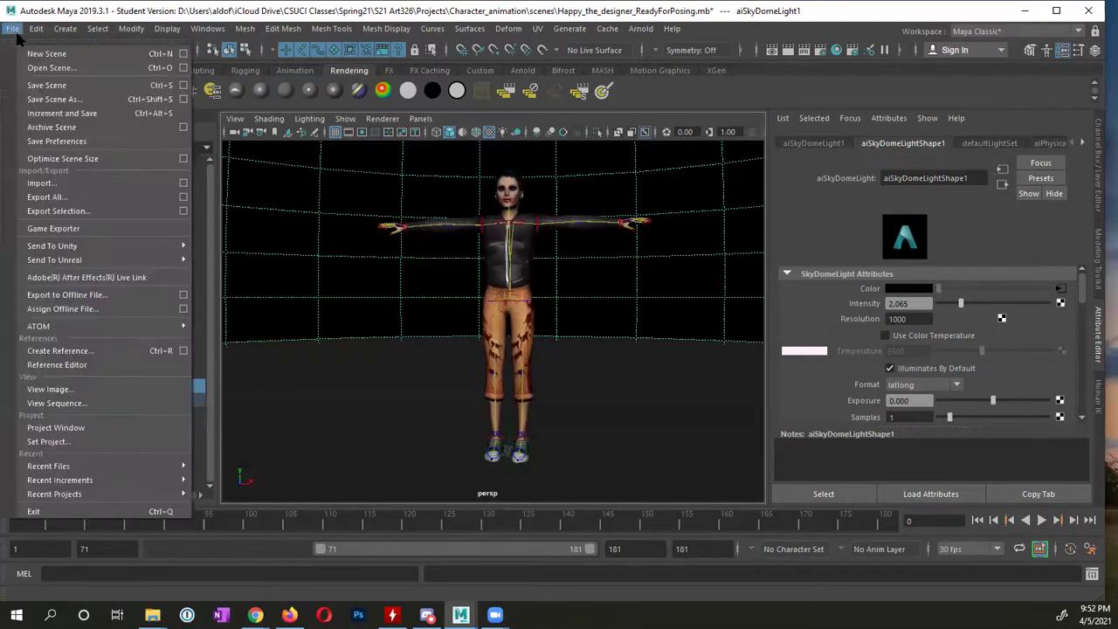
{"action": "left_click", "coordinate": [40, 85]}
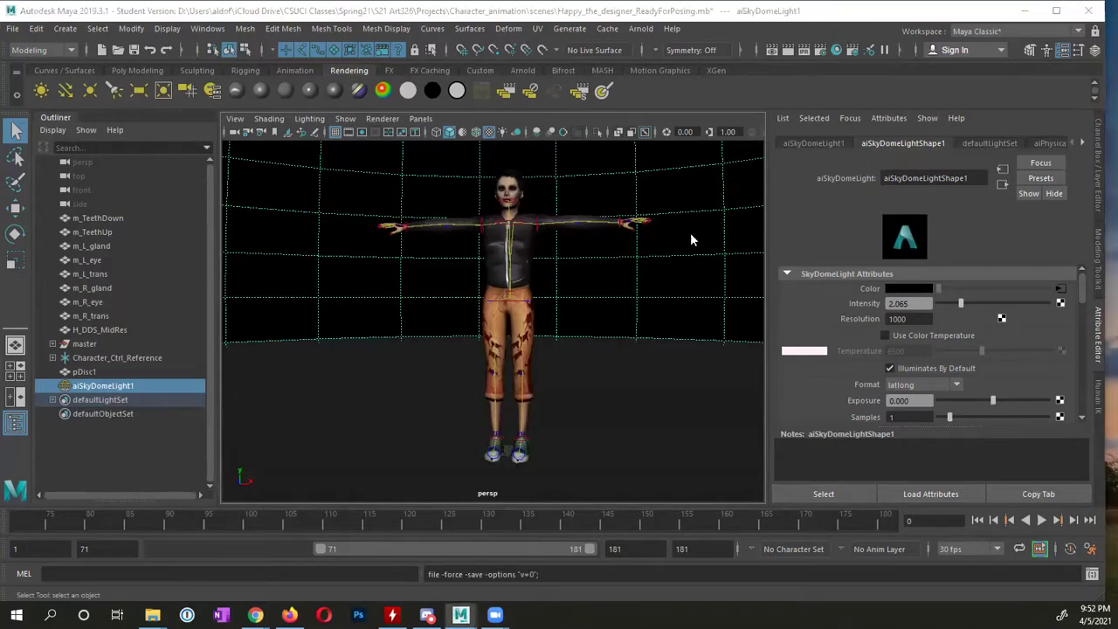
{"action": "left_click", "coordinate": [648, 298]}
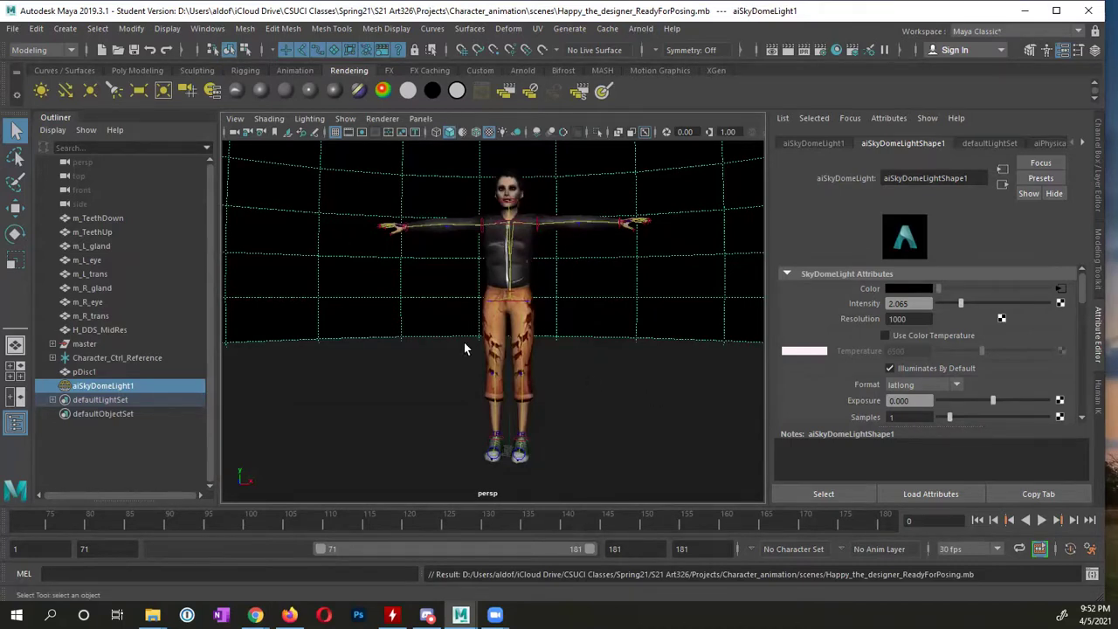
- Save the scene as Happy_the_designer_Pose1.mb, accepting the Student Version warning
{"action": "left_click", "coordinate": [14, 29]}
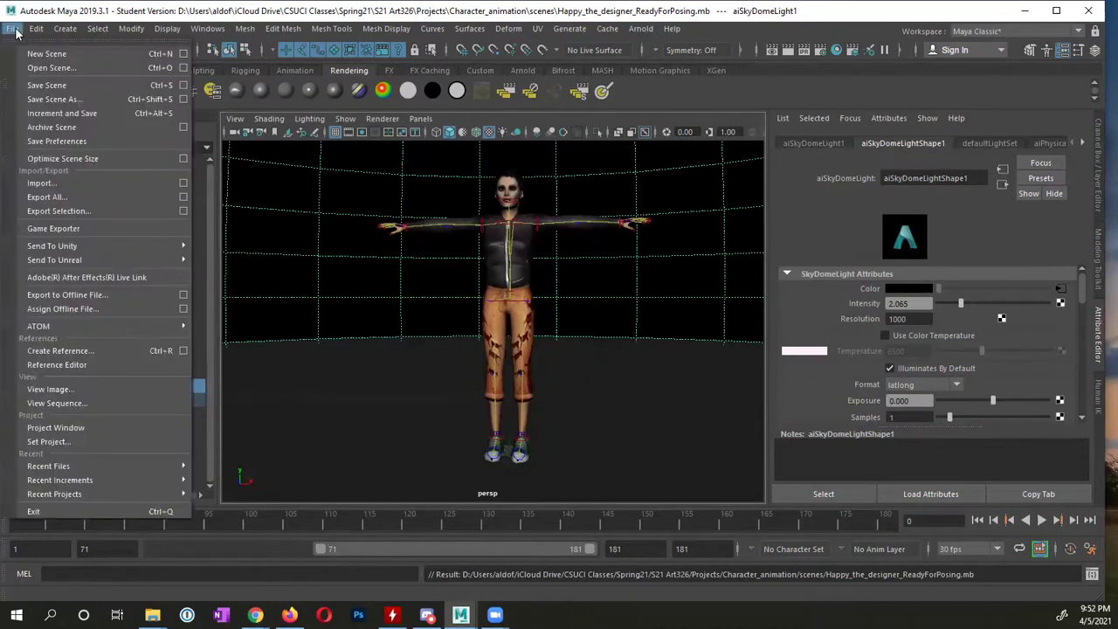
{"action": "left_click", "coordinate": [49, 98]}
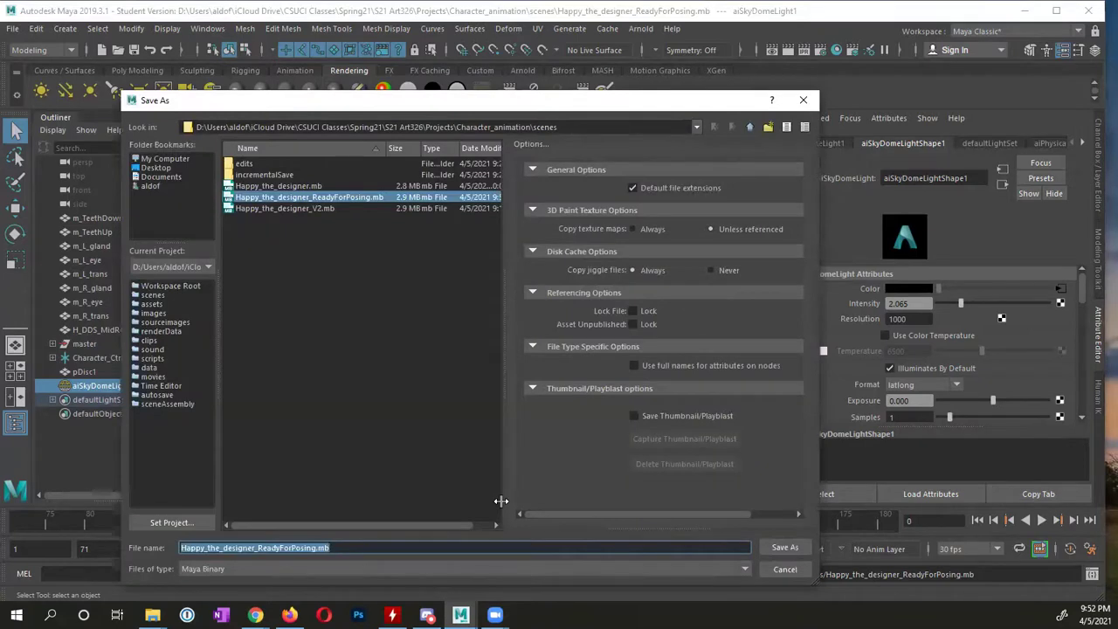
{"action": "key", "text": "End"}
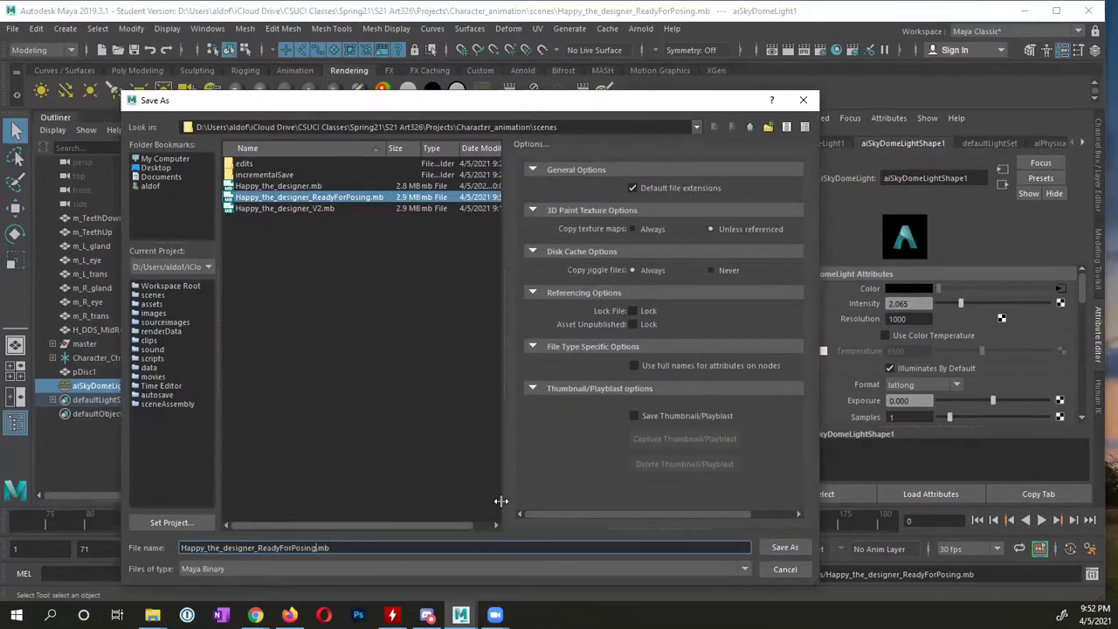
{"action": "key", "text": "BackSpace"}
{"action": "key", "text": "BackSpace"}
{"action": "key", "text": "BackSpace"}
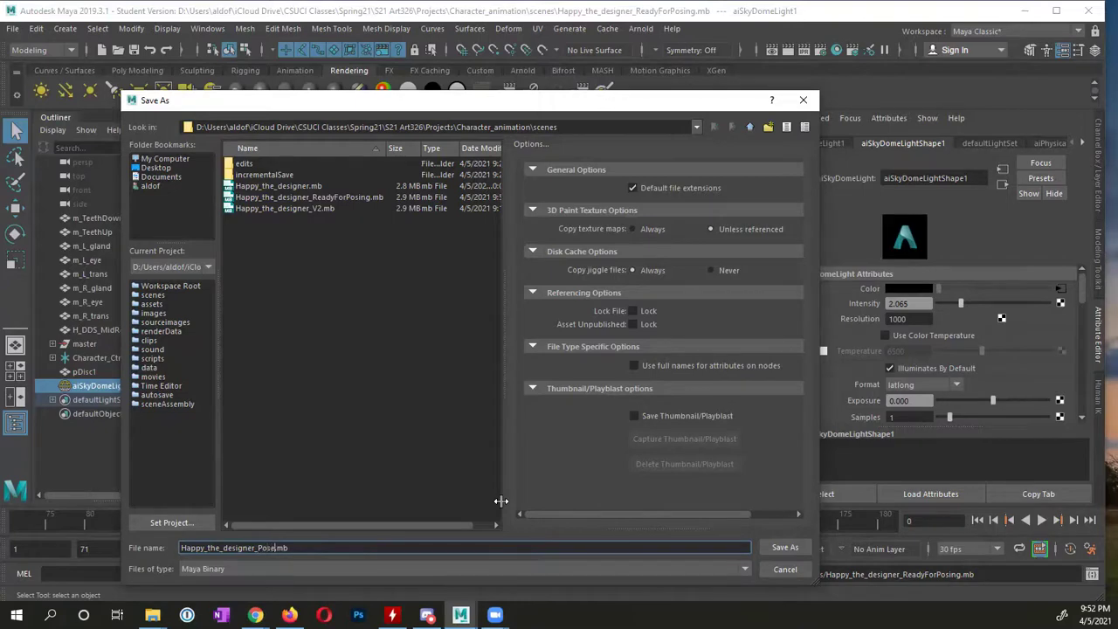
{"action": "left_click", "coordinate": [797, 547]}
{"action": "left_click", "coordinate": [529, 320]}
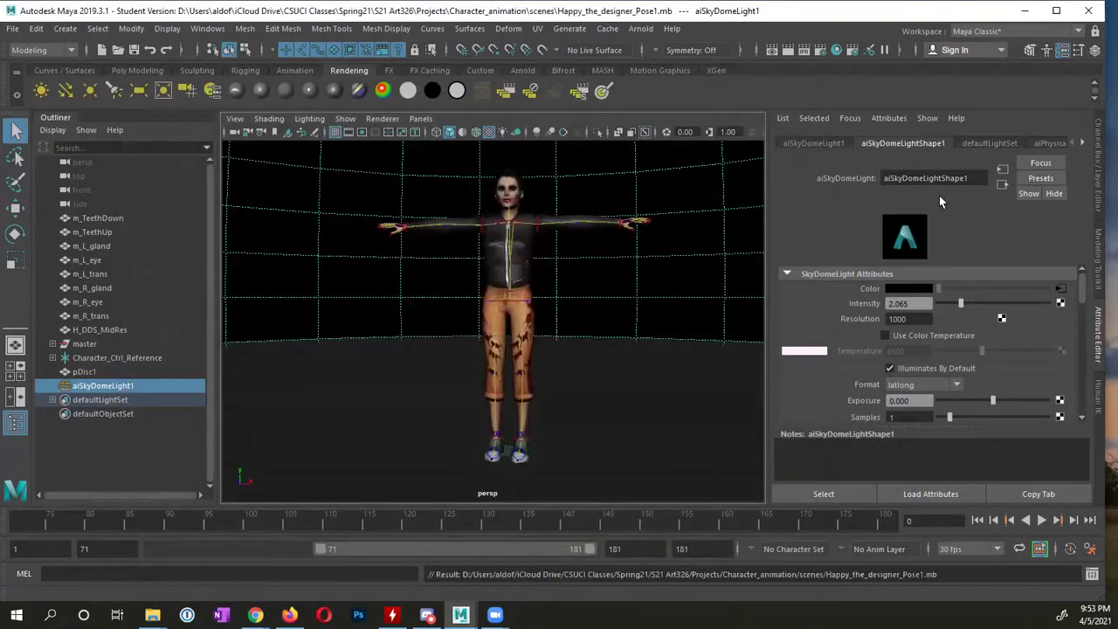
- Show the HumanIK controls, nudge the hips effector, and undo the last right-foot move
{"action": "left_click", "coordinate": [1099, 398]}
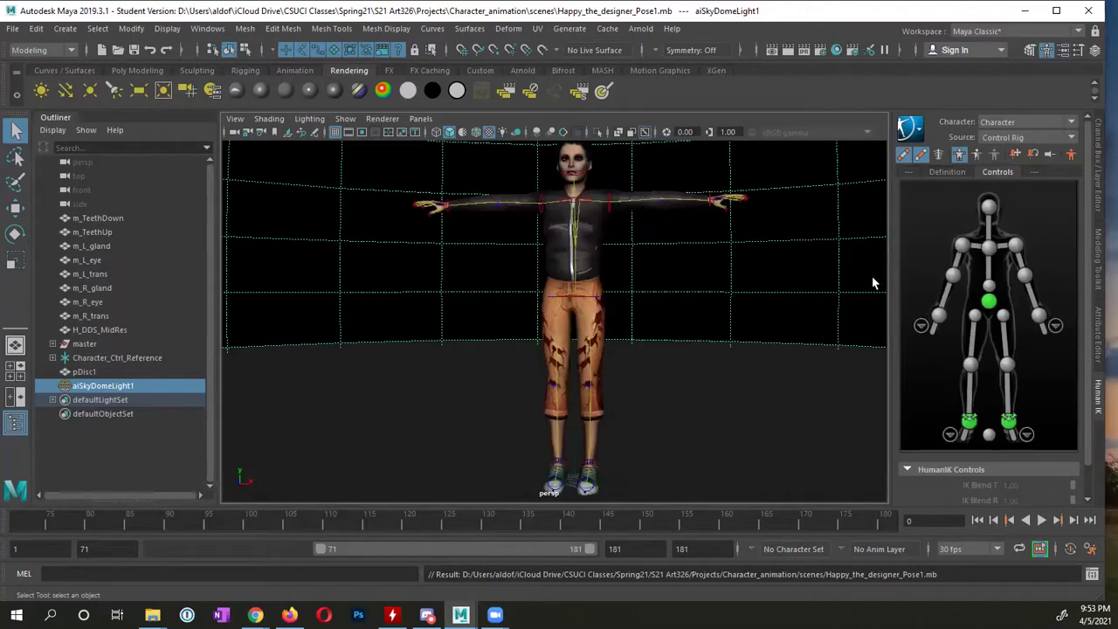
{"action": "right_click_drag", "start_coordinate": [636, 412], "coordinate": [713, 391], "text": "alt"}
{"action": "mouse_move", "coordinate": [612, 382]}
{"action": "left_mouse_down", "text": "alt"}
{"action": "mouse_move", "coordinate": [799, 380]}
{"action": "mouse_move", "coordinate": [620, 381]}
{"action": "mouse_move", "coordinate": [623, 393]}
{"action": "left_mouse_up", "text": "alt"}
{"action": "left_click_drag", "start_coordinate": [608, 341], "coordinate": [787, 359], "text": "alt"}
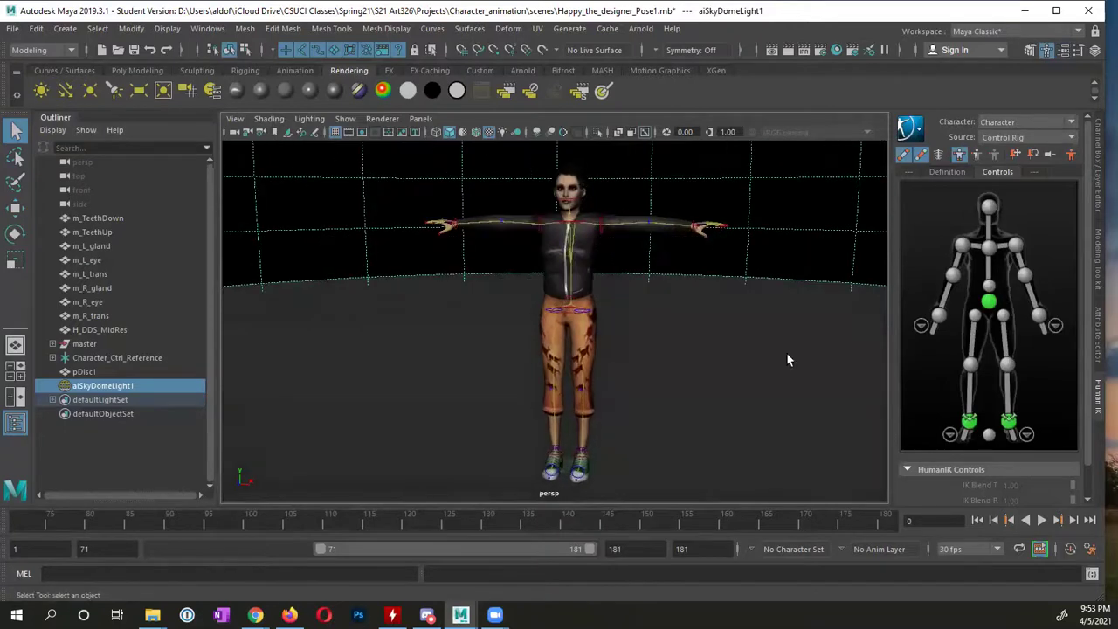
{"action": "left_click", "coordinate": [990, 304]}
{"action": "left_click_drag", "start_coordinate": [859, 326], "coordinate": [673, 314], "text": "alt"}
{"action": "key", "text": "w"}
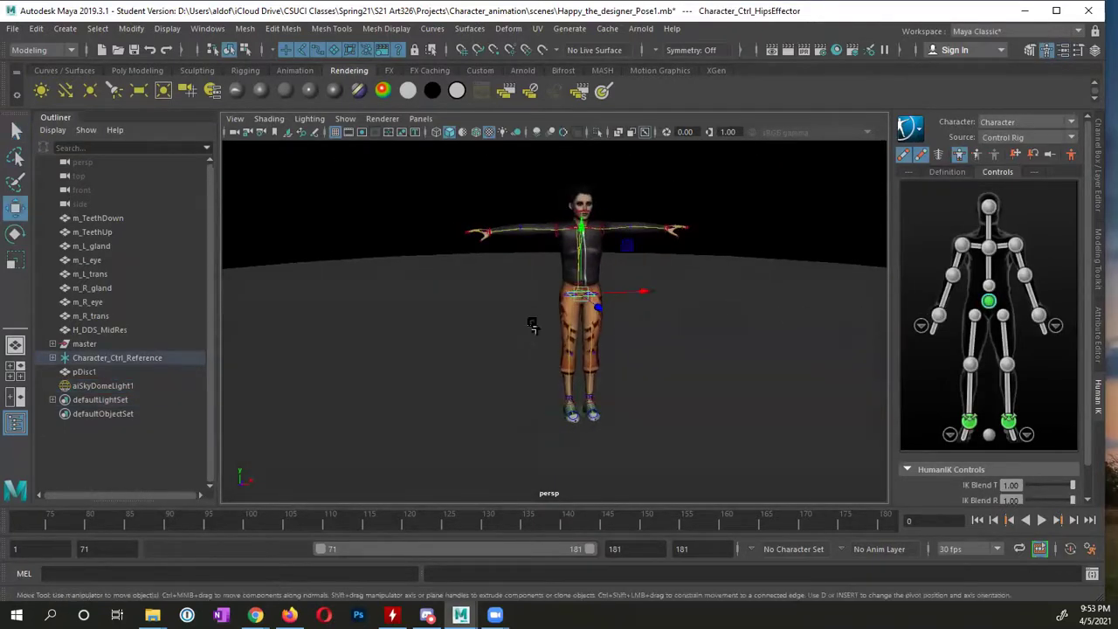
{"action": "mouse_move", "coordinate": [583, 235]}
{"action": "left_mouse_down"}
{"action": "mouse_move", "coordinate": [580, 251]}
{"action": "mouse_move", "coordinate": [581, 236]}
{"action": "left_mouse_up"}
{"action": "left_click_drag", "start_coordinate": [629, 408], "coordinate": [584, 404], "text": "alt"}
{"action": "left_click", "coordinate": [969, 421]}
{"action": "key", "text": "ctrl+z"}
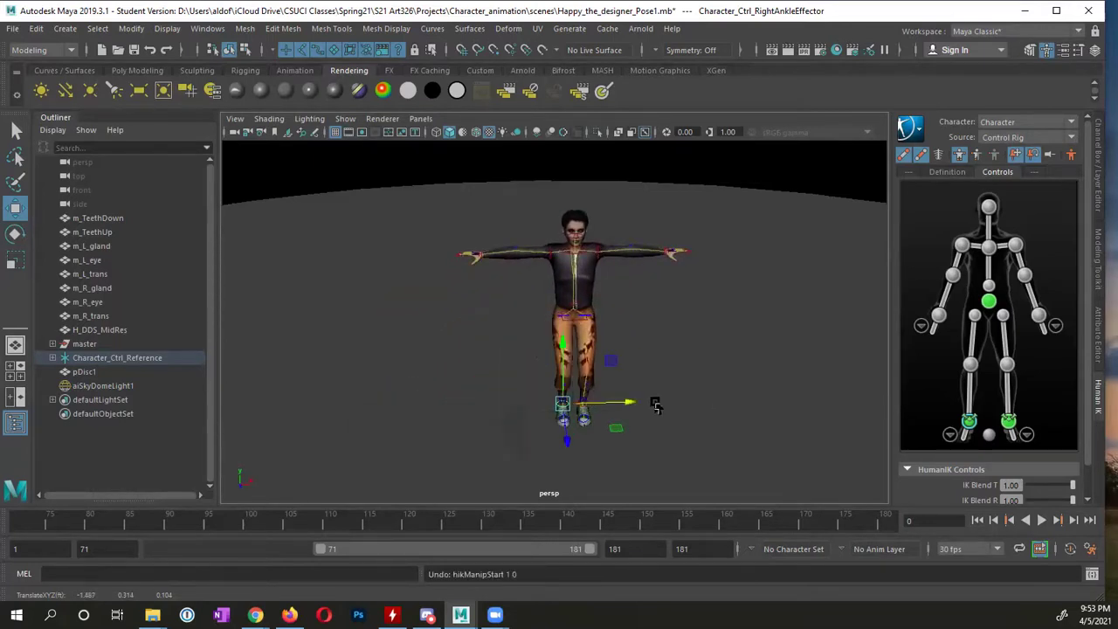
- In Body Part mode, drag both ankle effectors outward along X into a wide stance
{"action": "left_click_drag", "start_coordinate": [660, 404], "coordinate": [594, 411], "text": "alt"}
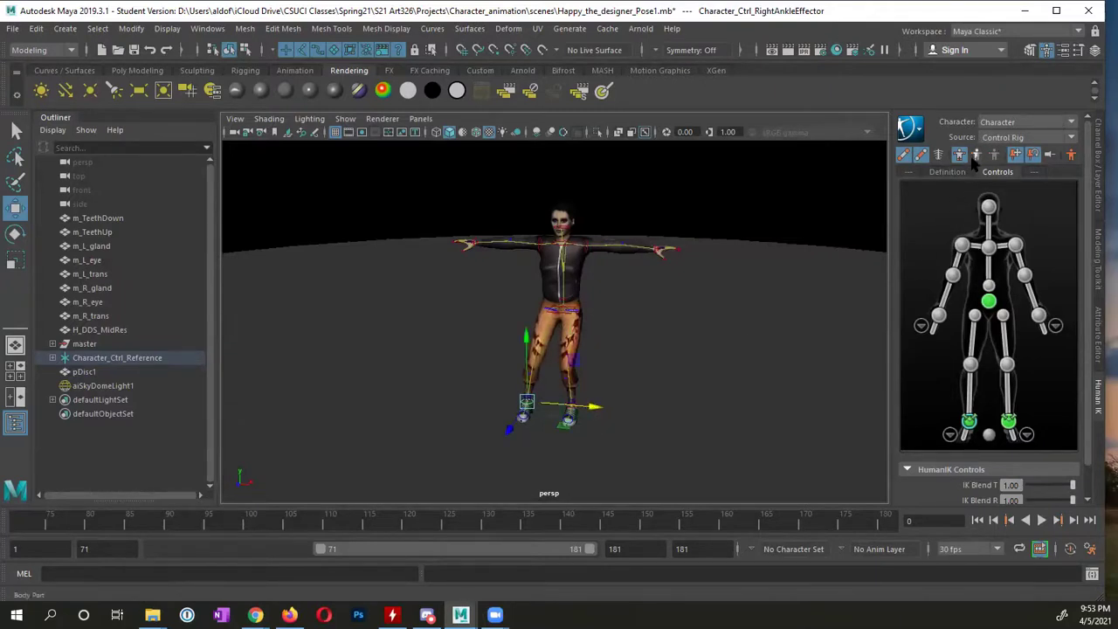
{"action": "mouse_move", "coordinate": [587, 407]}
{"action": "left_mouse_down"}
{"action": "mouse_move", "coordinate": [512, 411]}
{"action": "mouse_move", "coordinate": [573, 411]}
{"action": "left_mouse_up"}
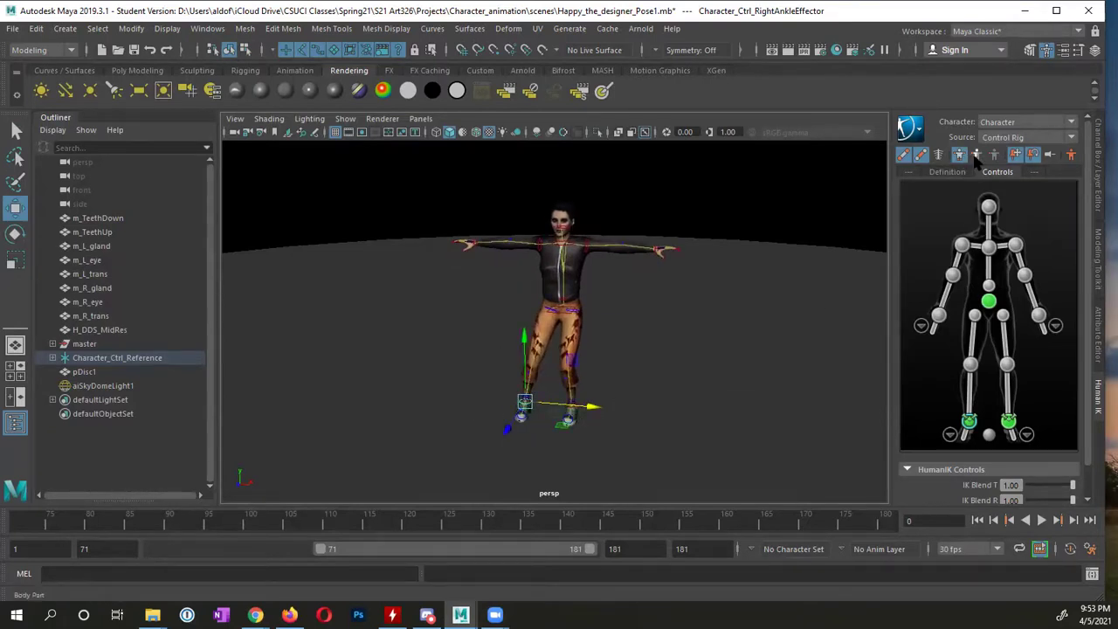
{"action": "left_click", "coordinate": [976, 154]}
{"action": "left_click", "coordinate": [1008, 421]}
{"action": "left_click_drag", "start_coordinate": [650, 405], "coordinate": [690, 408]}
{"action": "left_click", "coordinate": [969, 422]}
{"action": "left_click_drag", "start_coordinate": [577, 404], "coordinate": [576, 404]}
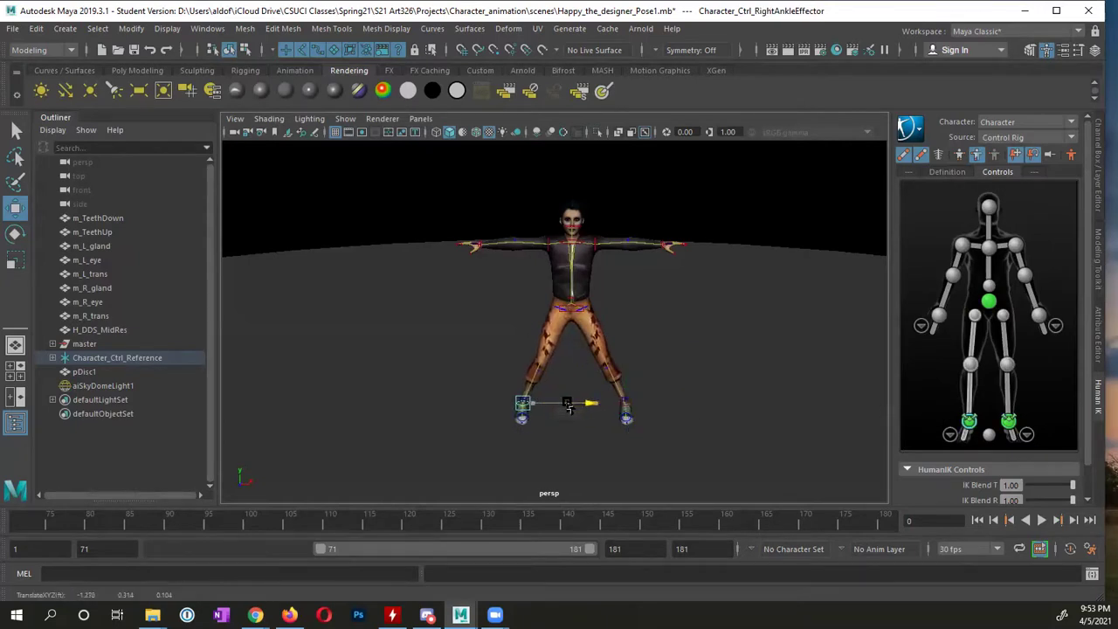
{"action": "left_click_drag", "start_coordinate": [497, 347], "coordinate": [576, 409], "text": "alt"}
{"action": "left_click", "coordinate": [635, 411]}
{"action": "left_click_drag", "start_coordinate": [702, 395], "coordinate": [635, 395]}
{"action": "scroll", "coordinate": [563, 374], "scroll_direction": "up", "scroll_amount": 3}
- In the four-pane layout, frame the legs and adjust the ankle height in the front view
{"action": "key", "text": "space"}
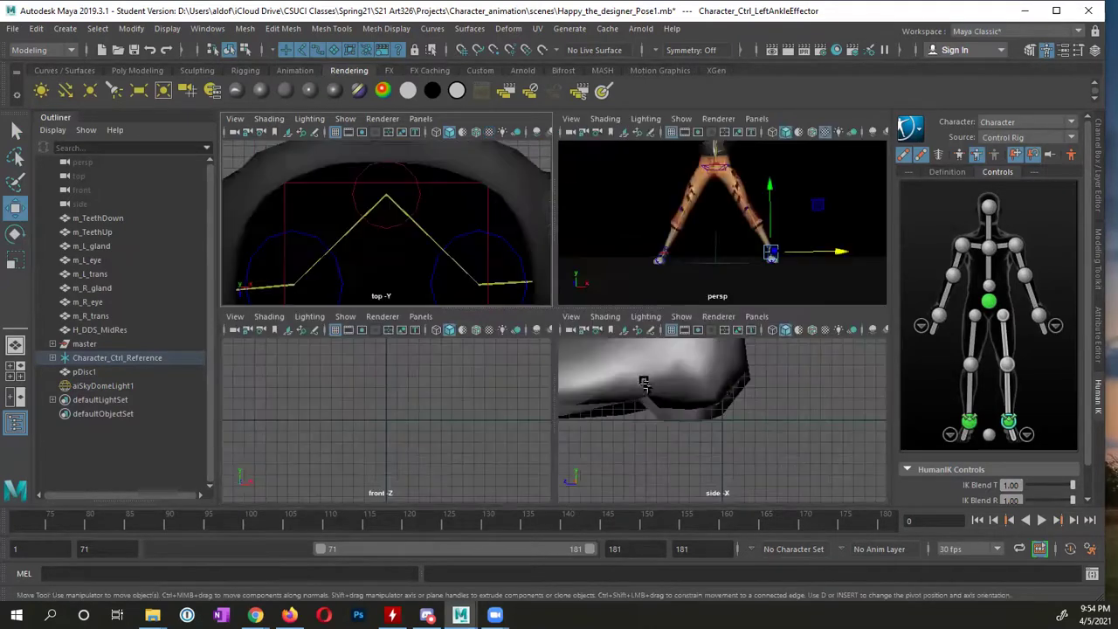
{"action": "scroll", "coordinate": [792, 413], "scroll_direction": "down", "scroll_amount": 2}
{"action": "middle_click_drag", "start_coordinate": [791, 412], "coordinate": [684, 442], "text": "alt"}
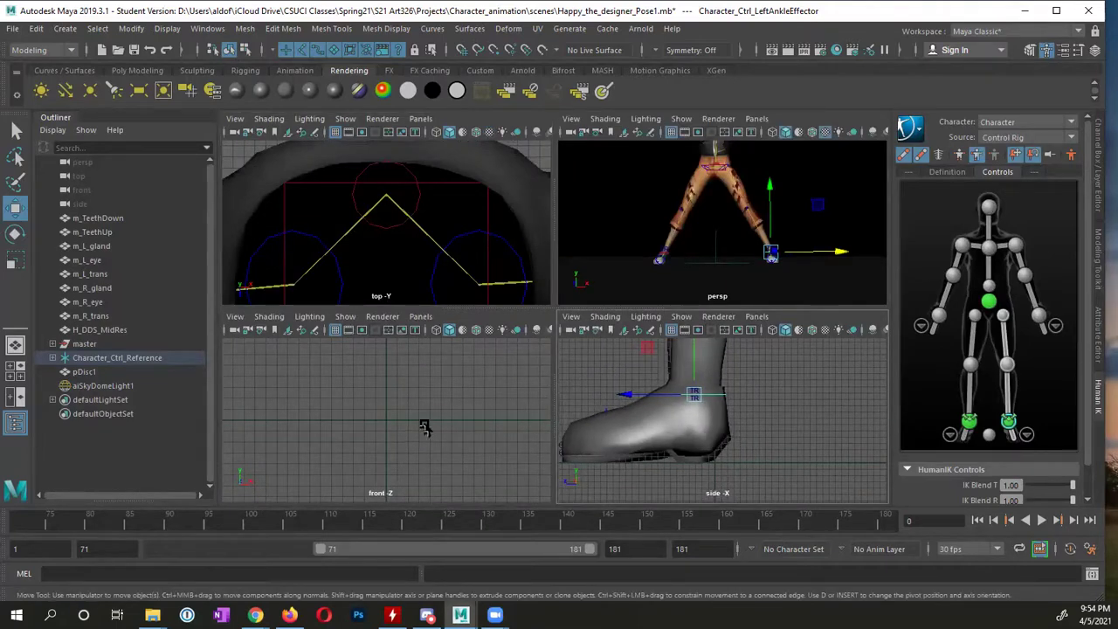
{"action": "middle_click_drag", "start_coordinate": [424, 428], "coordinate": [424, 472], "text": "alt"}
{"action": "left_click_drag", "start_coordinate": [464, 364], "coordinate": [463, 383]}
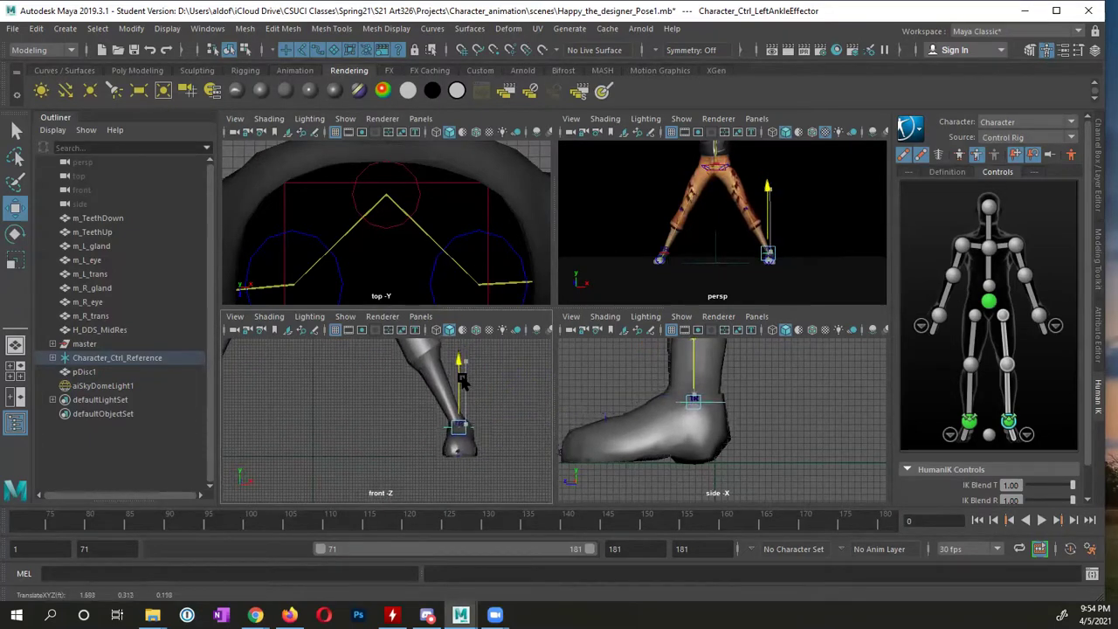
{"action": "middle_click_drag", "start_coordinate": [463, 384], "coordinate": [538, 386], "text": "alt"}
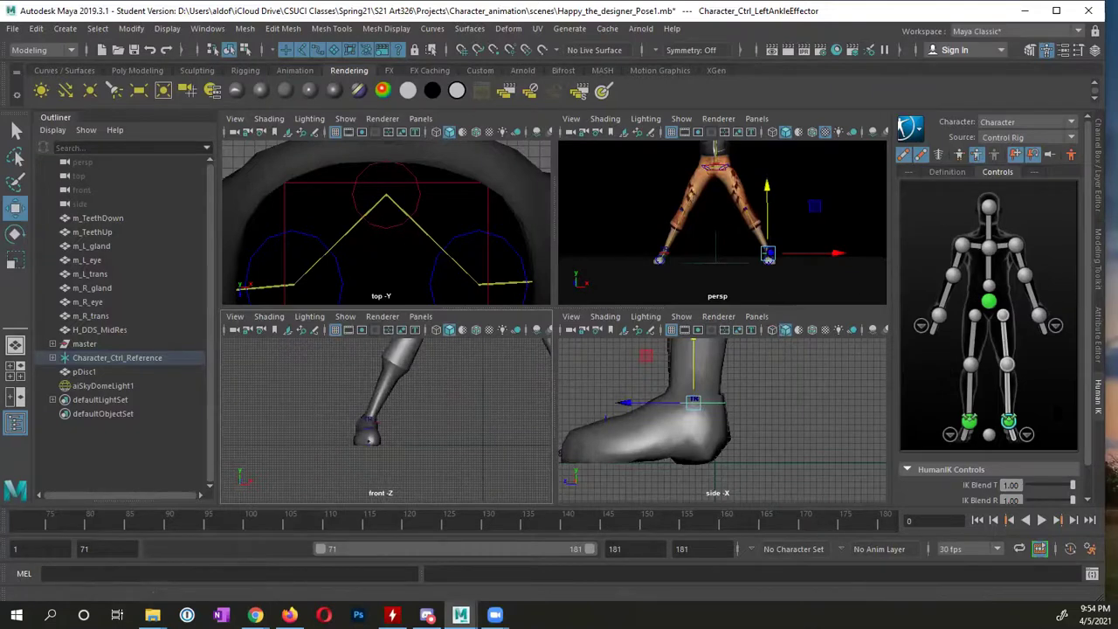
{"action": "scroll", "coordinate": [399, 437], "scroll_direction": "down", "scroll_amount": 3}
{"action": "middle_click_drag", "start_coordinate": [400, 437], "coordinate": [347, 457], "text": "alt"}
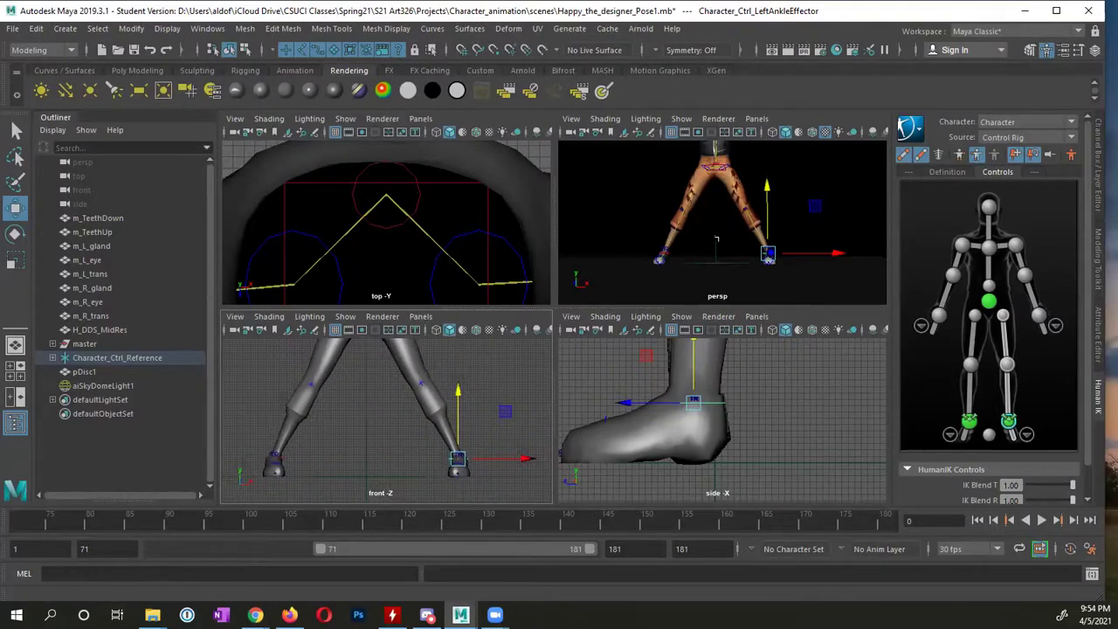
{"action": "middle_click_drag", "start_coordinate": [716, 238], "coordinate": [718, 255], "text": "alt"}
- Rotate the left ankle, select the right ankle, and return to a single perspective view
{"action": "key", "text": "e"}
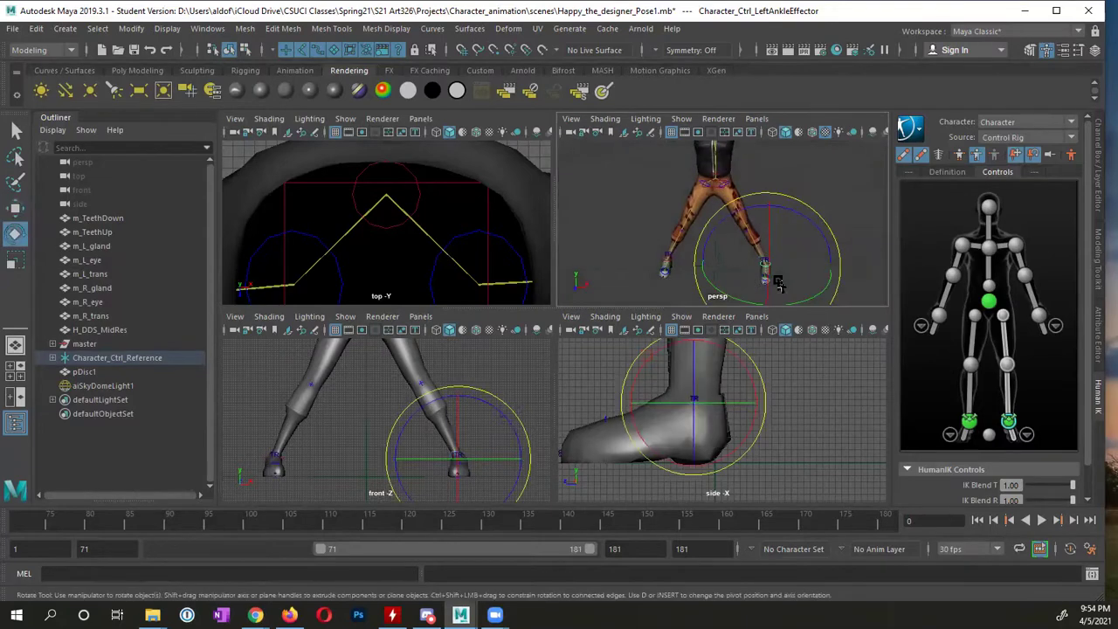
{"action": "left_click_drag", "start_coordinate": [719, 292], "coordinate": [740, 303]}
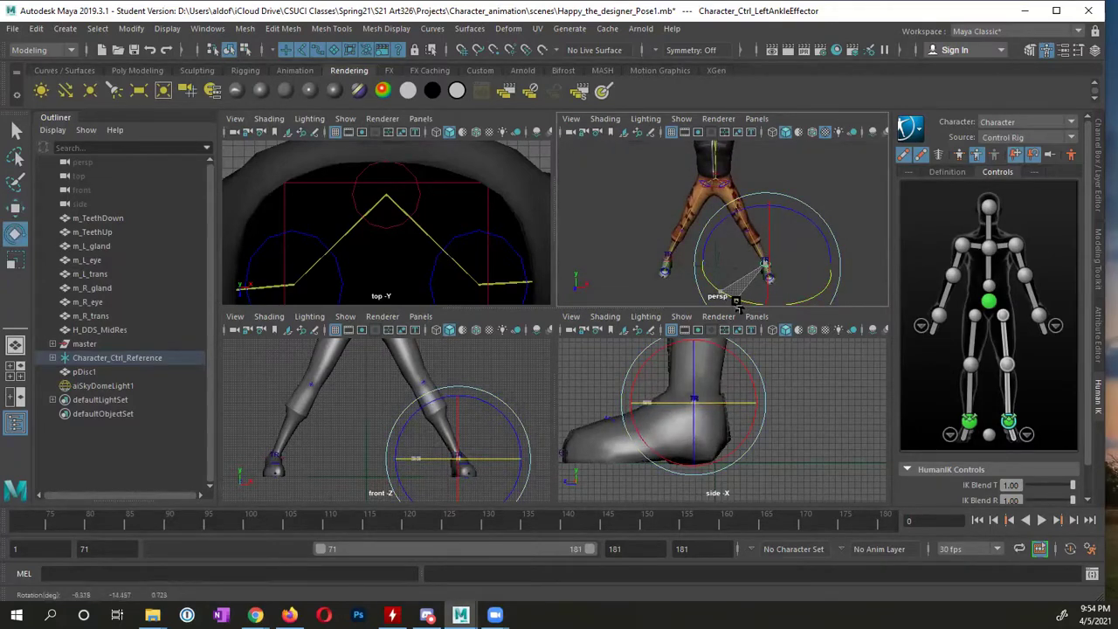
{"action": "left_click", "coordinate": [666, 266]}
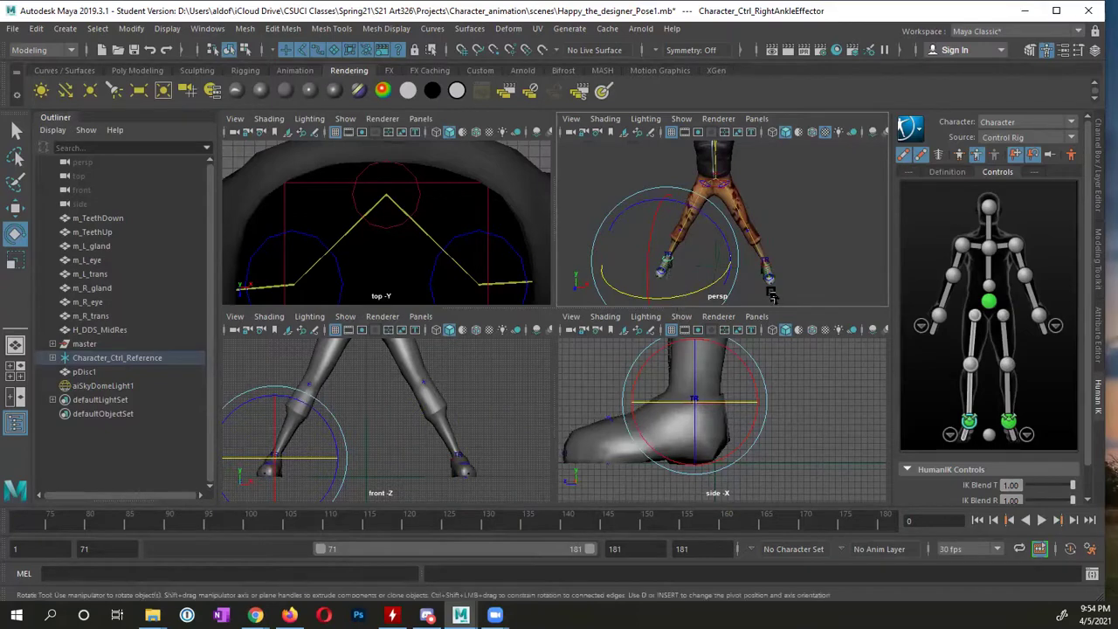
{"action": "left_click_drag", "start_coordinate": [673, 262], "coordinate": [615, 254], "text": "alt"}
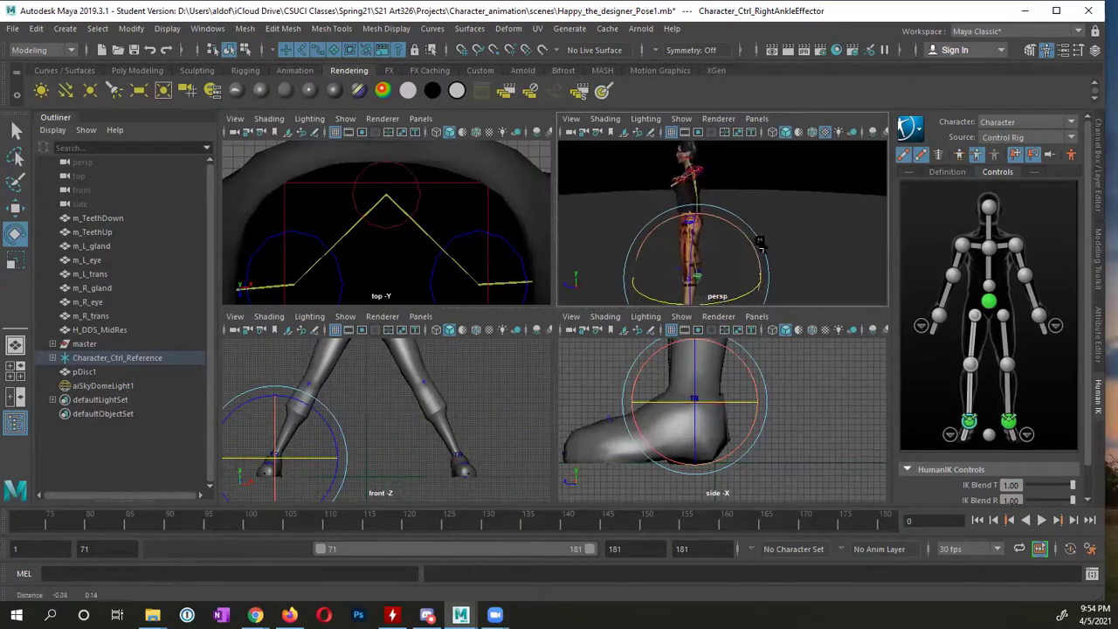
{"action": "key", "text": "space"}
{"action": "left_click_drag", "start_coordinate": [638, 357], "coordinate": [836, 358], "text": "alt"}
{"action": "mouse_move", "coordinate": [597, 330]}
{"action": "left_mouse_down", "text": "alt"}
{"action": "mouse_move", "coordinate": [582, 320]}
{"action": "mouse_move", "coordinate": [637, 332]}
{"action": "mouse_move", "coordinate": [593, 346]}
{"action": "left_mouse_up", "text": "alt"}
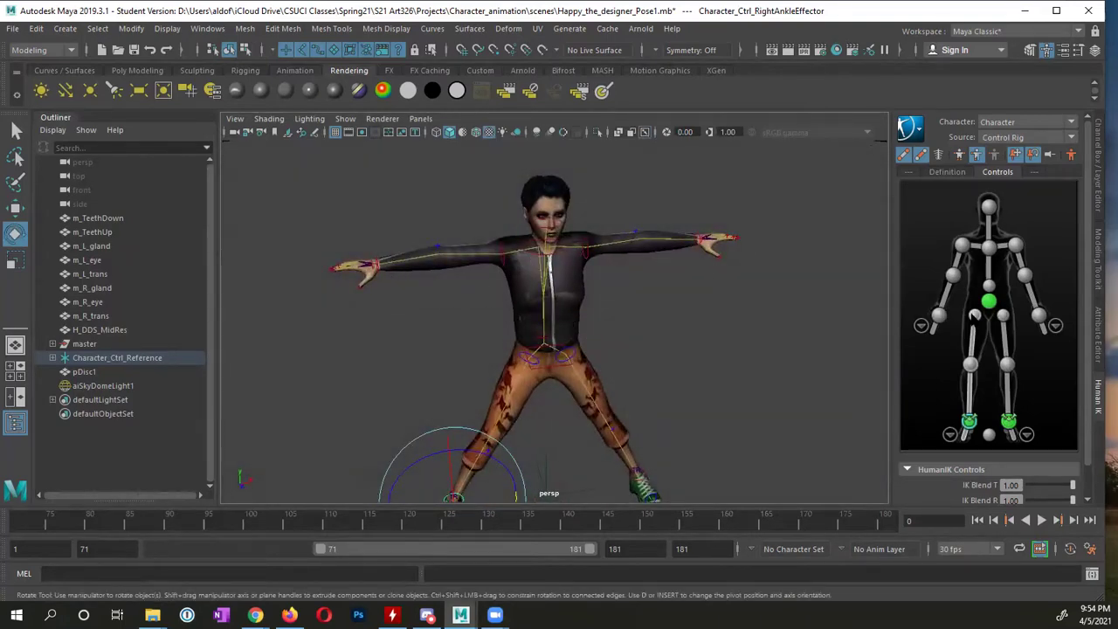
- Move the left wrist effector down onto the hip, bending the arm, then select the left elbow effector
{"action": "left_click", "coordinate": [1039, 315]}
{"action": "left_click_drag", "start_coordinate": [680, 330], "coordinate": [656, 329], "text": "alt"}
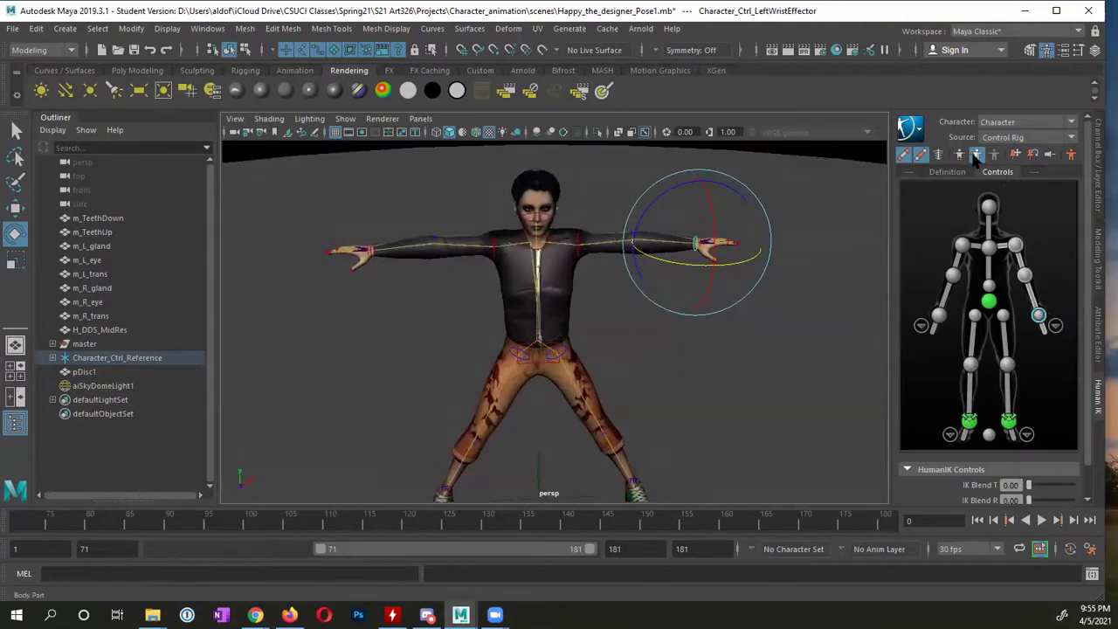
{"action": "key", "text": "w"}
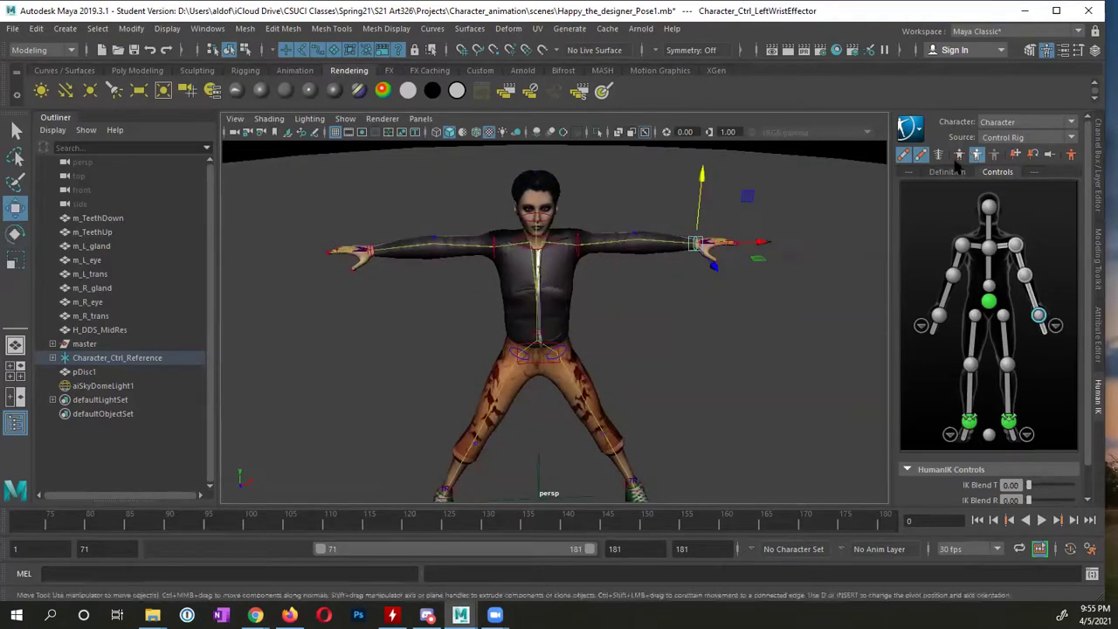
{"action": "left_click_drag", "start_coordinate": [711, 267], "coordinate": [765, 262], "text": "alt"}
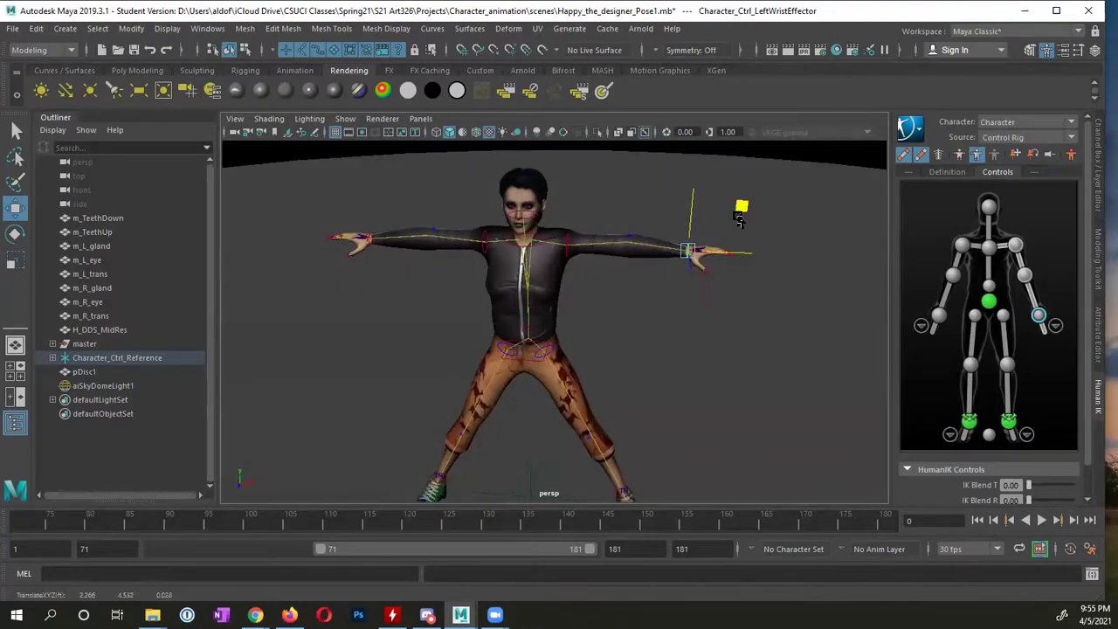
{"action": "left_click_drag", "start_coordinate": [741, 217], "coordinate": [611, 289]}
{"action": "right_click_drag", "start_coordinate": [612, 289], "coordinate": [660, 341], "text": "alt"}
{"action": "left_click_drag", "start_coordinate": [659, 341], "coordinate": [651, 326], "text": "alt"}
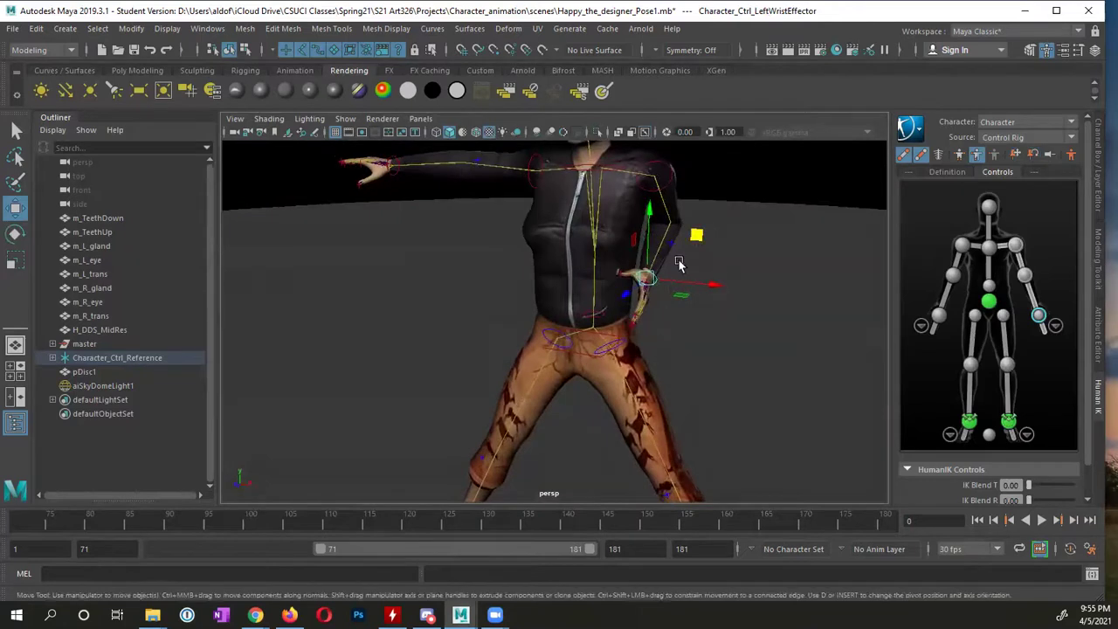
{"action": "left_click_drag", "start_coordinate": [712, 285], "coordinate": [598, 338]}
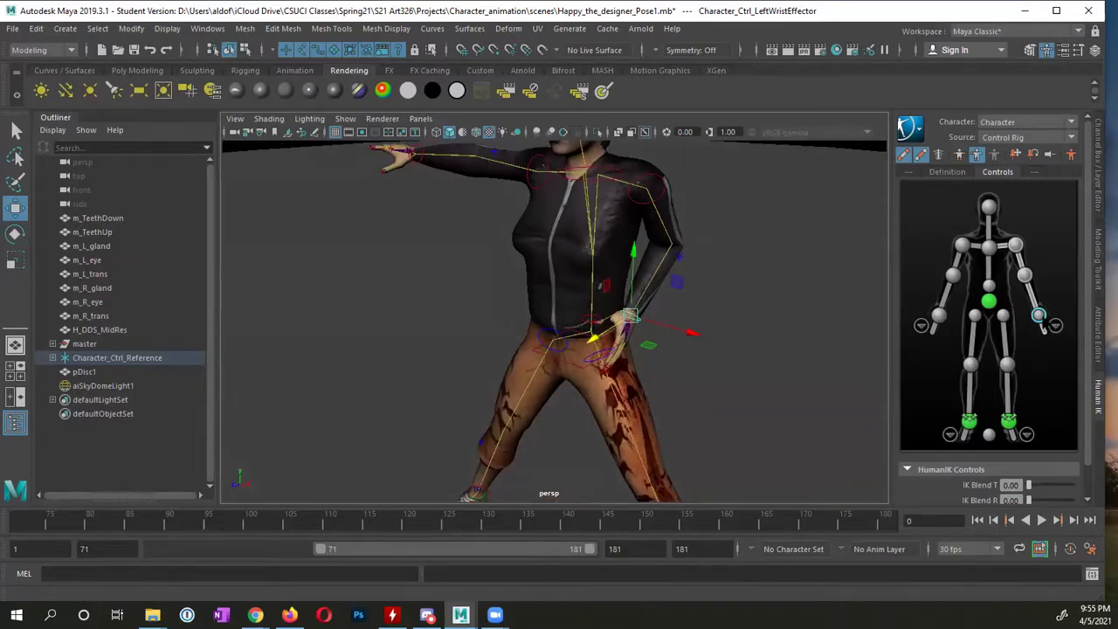
{"action": "mouse_move", "coordinate": [717, 273]}
{"action": "left_mouse_down", "text": "alt"}
{"action": "mouse_move", "coordinate": [489, 266]}
{"action": "mouse_move", "coordinate": [447, 278]}
{"action": "mouse_move", "coordinate": [707, 282]}
{"action": "mouse_move", "coordinate": [722, 270]}
{"action": "mouse_move", "coordinate": [712, 276]}
{"action": "left_mouse_up", "text": "alt"}
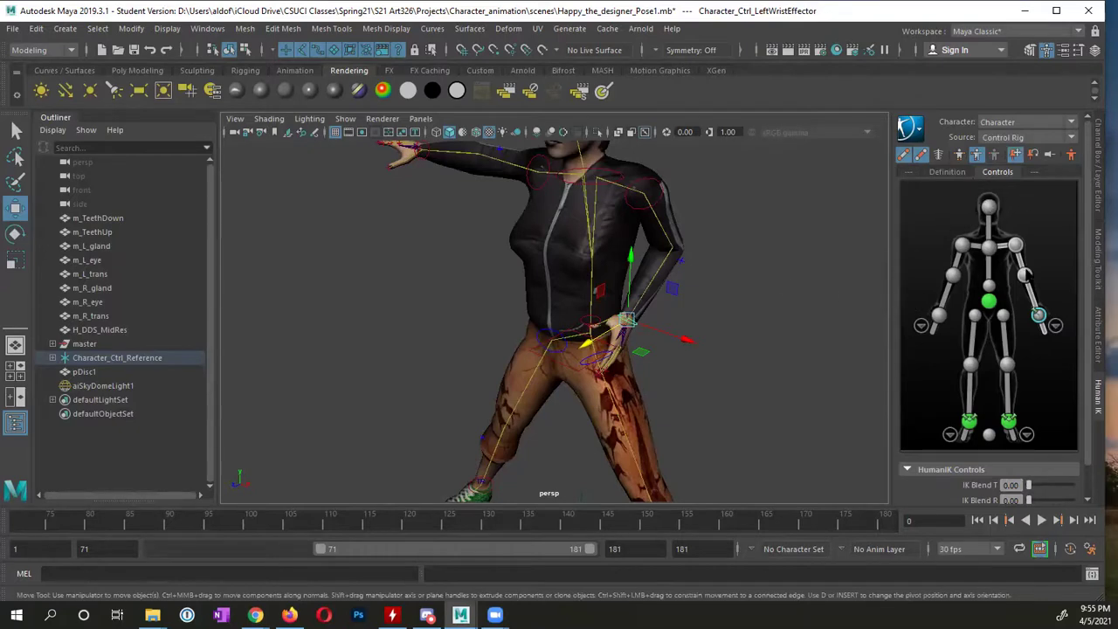
{"action": "left_click", "coordinate": [1025, 276]}
{"action": "left_click_drag", "start_coordinate": [787, 297], "coordinate": [736, 348], "text": "alt"}
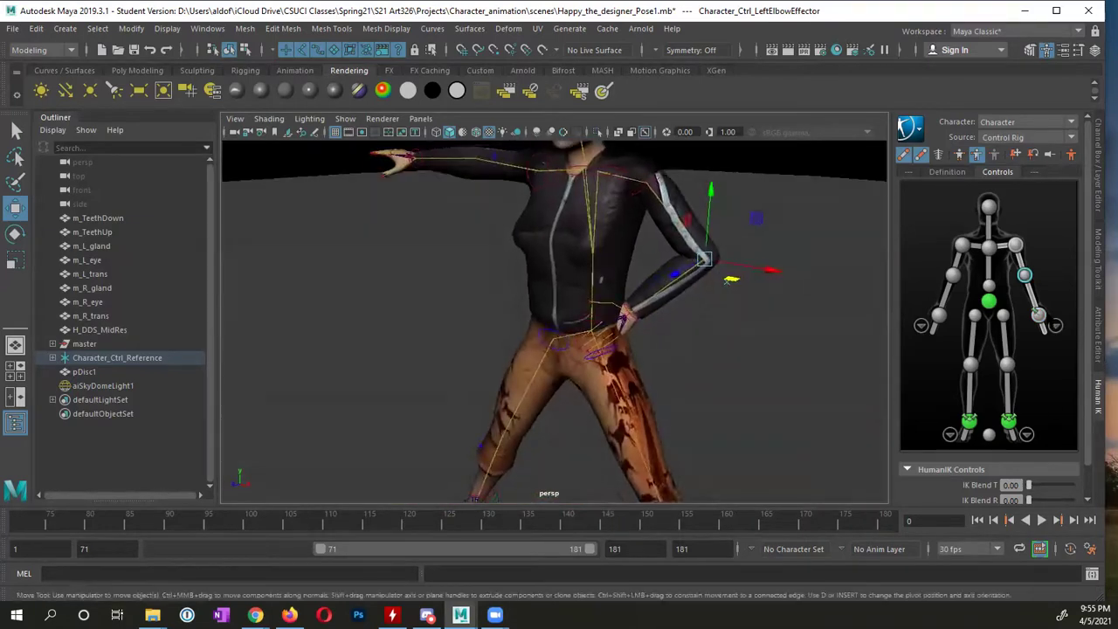
- Select the left wrist effector with the Rotate Tool active, viewed from a side angle
{"action": "left_click", "coordinate": [1039, 314]}
{"action": "key", "text": "e"}
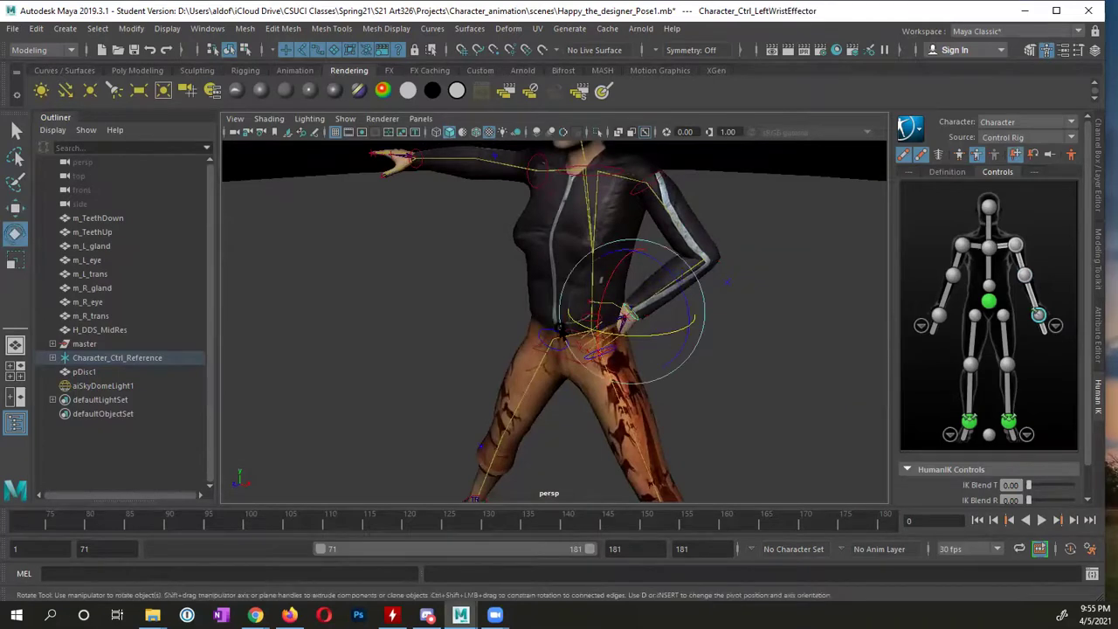
{"action": "left_click_drag", "start_coordinate": [641, 345], "coordinate": [622, 297], "text": "alt"}
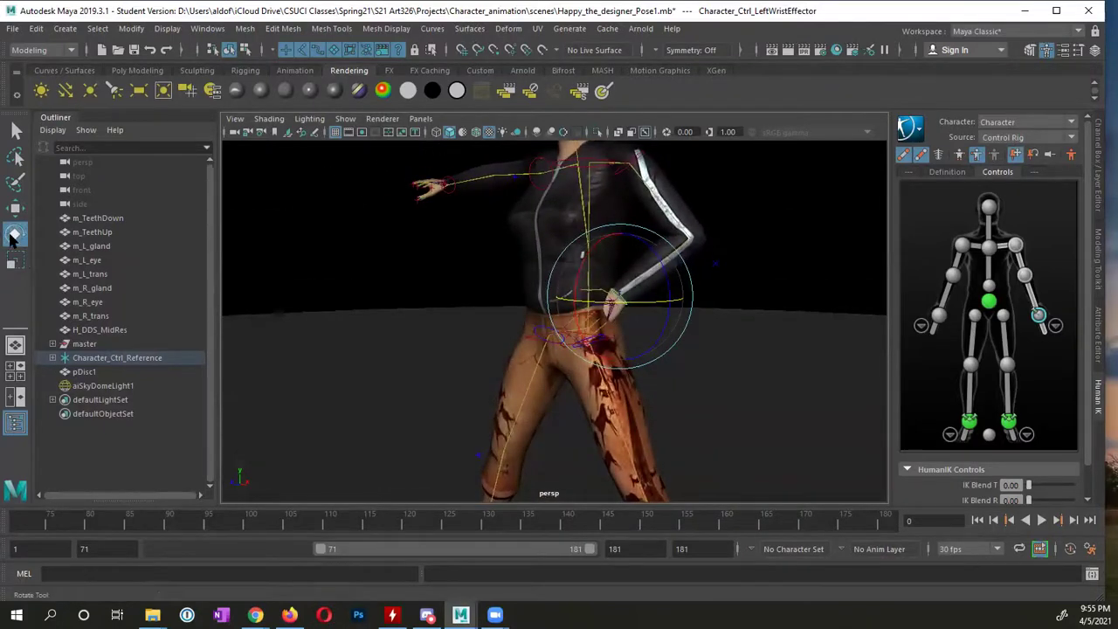
- Change the Rotate Tool's Axis Orientation from World to Object and close its settings
{"action": "double_click", "coordinate": [14, 236]}
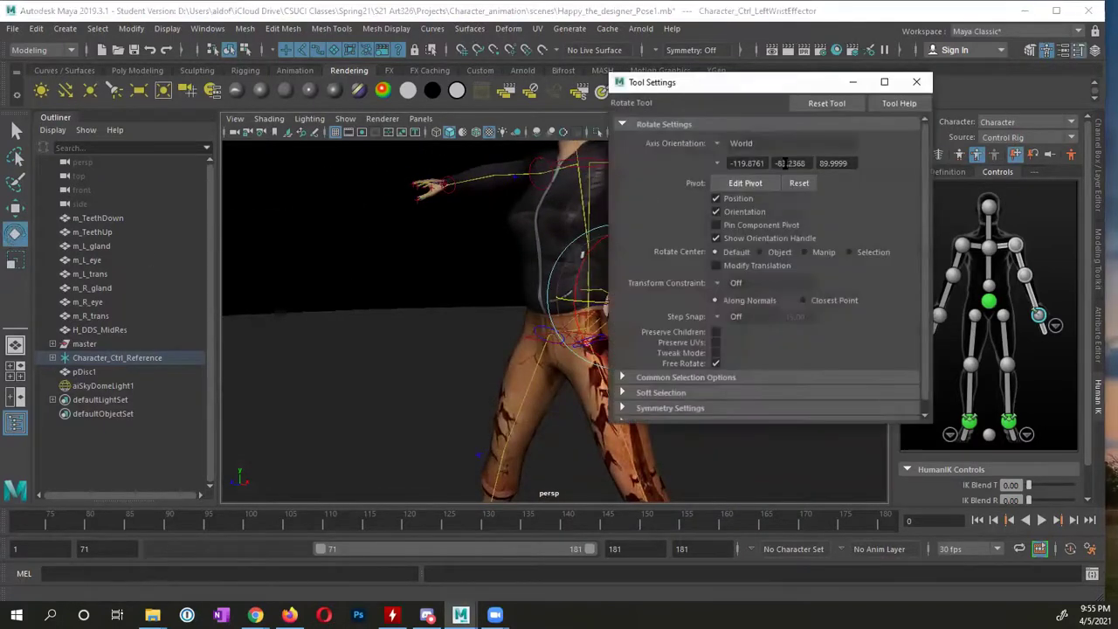
{"action": "left_click", "coordinate": [719, 141]}
{"action": "left_click", "coordinate": [739, 147]}
{"action": "left_click_drag", "start_coordinate": [734, 85], "coordinate": [823, 81]}
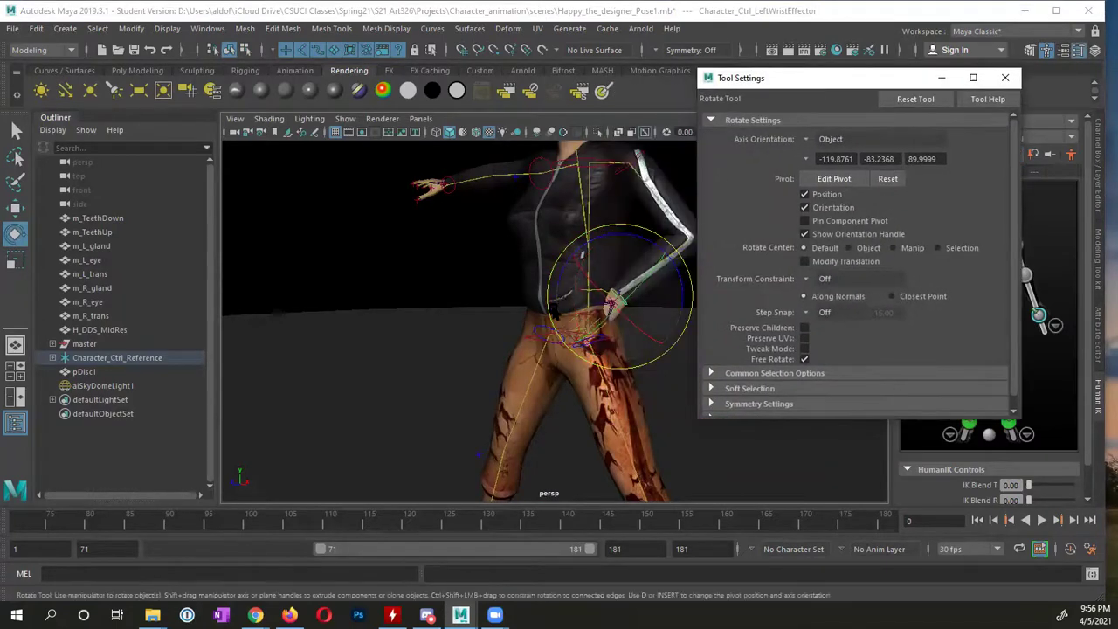
{"action": "left_click_drag", "start_coordinate": [437, 332], "coordinate": [568, 336], "text": "alt"}
{"action": "left_click", "coordinate": [1007, 79]}
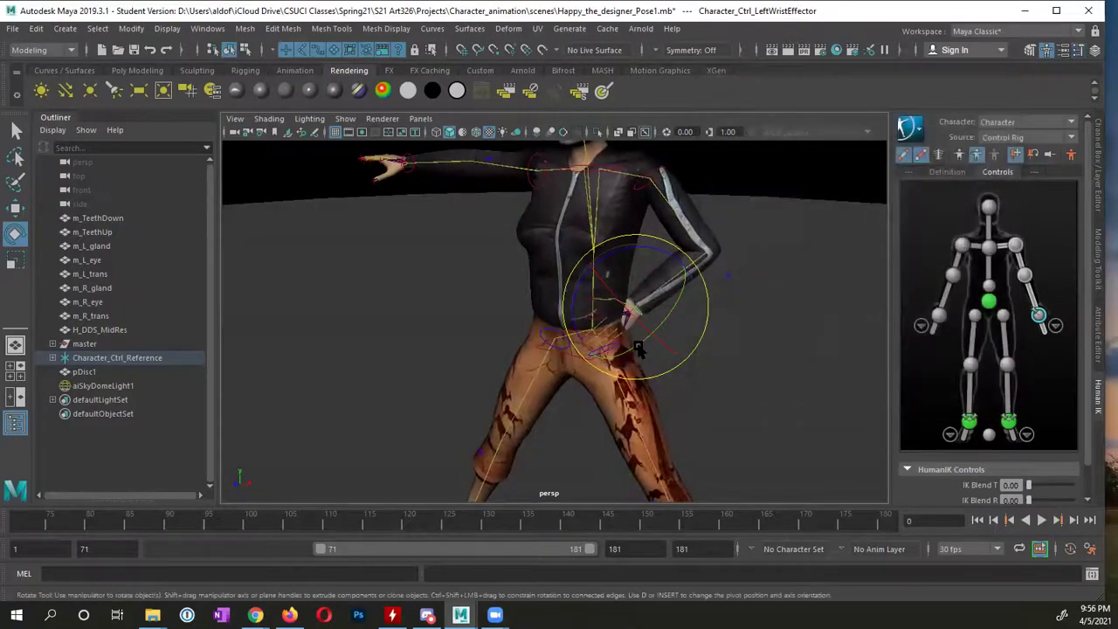
- Rotate the left wrist against the hip, switch back to Move, and show the left-hand finger controls
{"action": "mouse_move", "coordinate": [640, 348]}
{"action": "left_mouse_down"}
{"action": "mouse_move", "coordinate": [660, 339]}
{"action": "mouse_move", "coordinate": [634, 357]}
{"action": "mouse_move", "coordinate": [564, 354]}
{"action": "mouse_move", "coordinate": [642, 341]}
{"action": "mouse_move", "coordinate": [653, 264]}
{"action": "mouse_move", "coordinate": [659, 339]}
{"action": "left_mouse_up"}
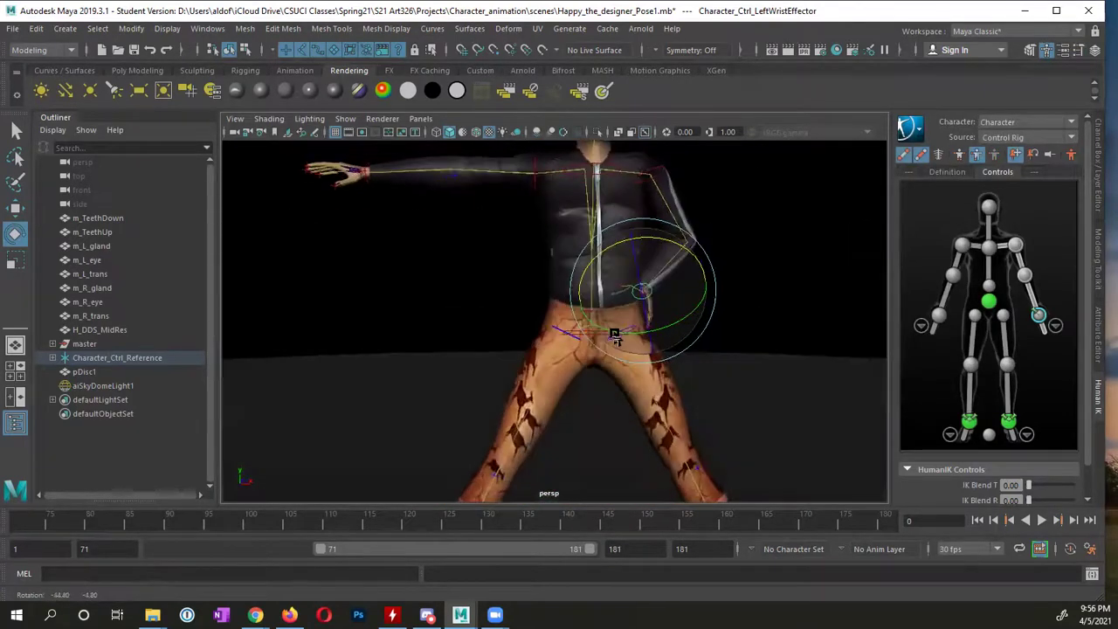
{"action": "mouse_move", "coordinate": [615, 336]}
{"action": "left_mouse_down", "text": "alt"}
{"action": "mouse_move", "coordinate": [332, 338]}
{"action": "mouse_move", "coordinate": [274, 357]}
{"action": "mouse_move", "coordinate": [308, 382]}
{"action": "mouse_move", "coordinate": [392, 385]}
{"action": "mouse_move", "coordinate": [569, 320]}
{"action": "mouse_move", "coordinate": [618, 332]}
{"action": "left_mouse_up", "text": "alt"}
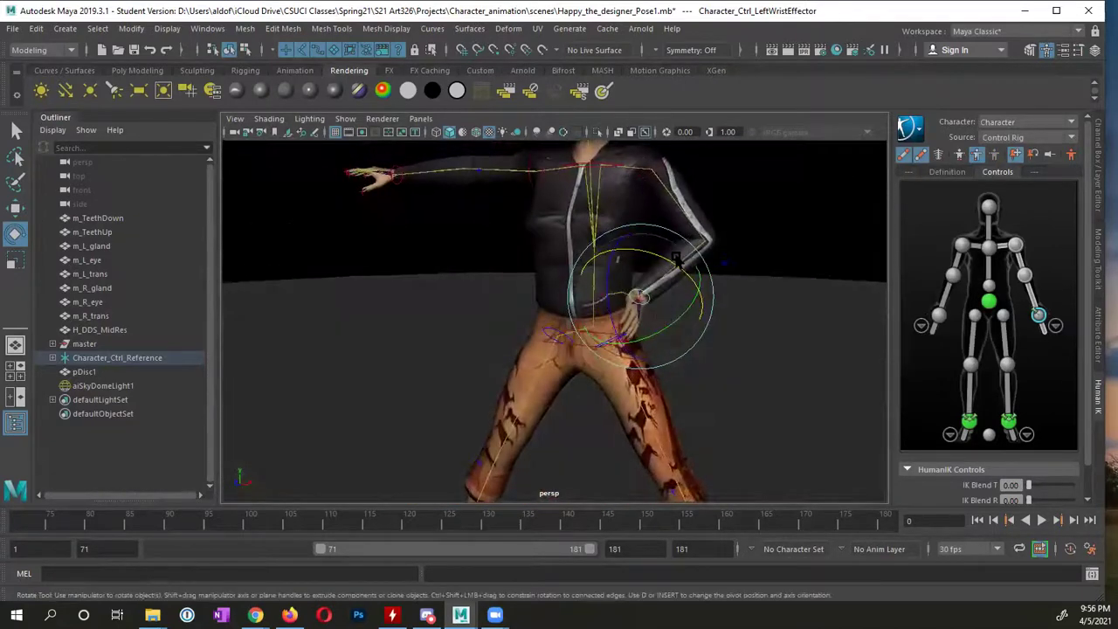
{"action": "left_click_drag", "start_coordinate": [675, 259], "coordinate": [675, 266]}
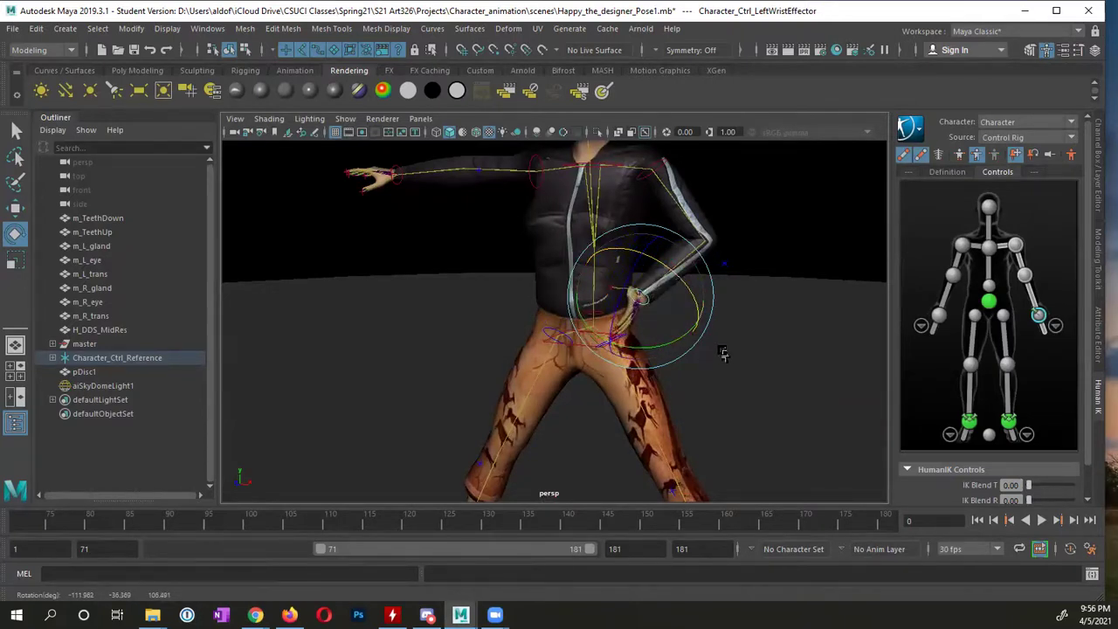
{"action": "key", "text": "w"}
{"action": "key", "text": "f"}
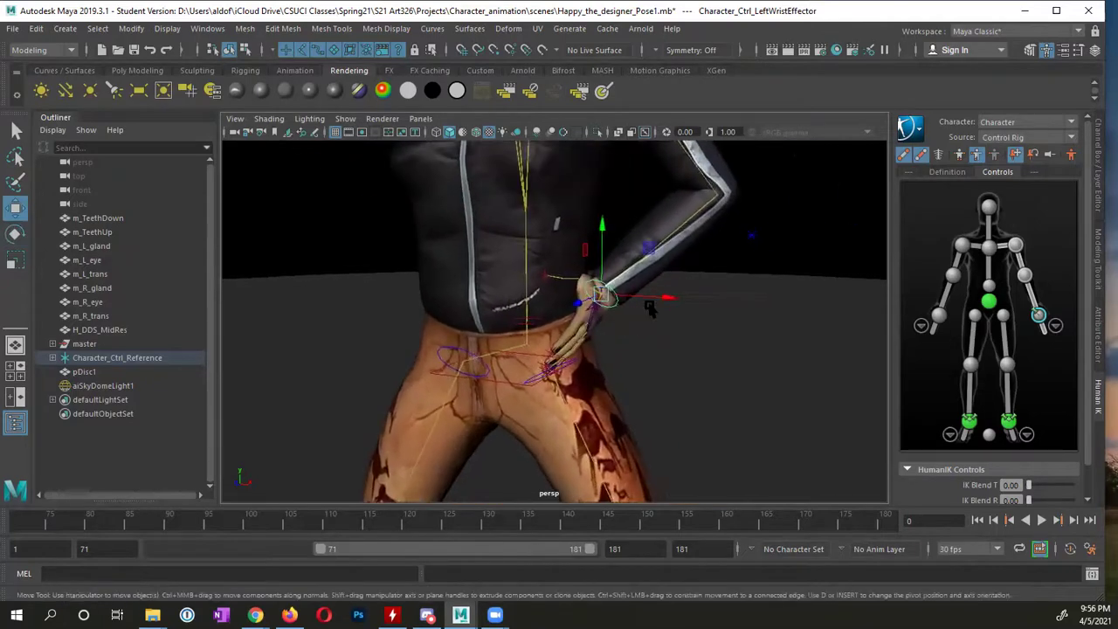
{"action": "left_click_drag", "start_coordinate": [673, 301], "coordinate": [653, 350], "text": "alt"}
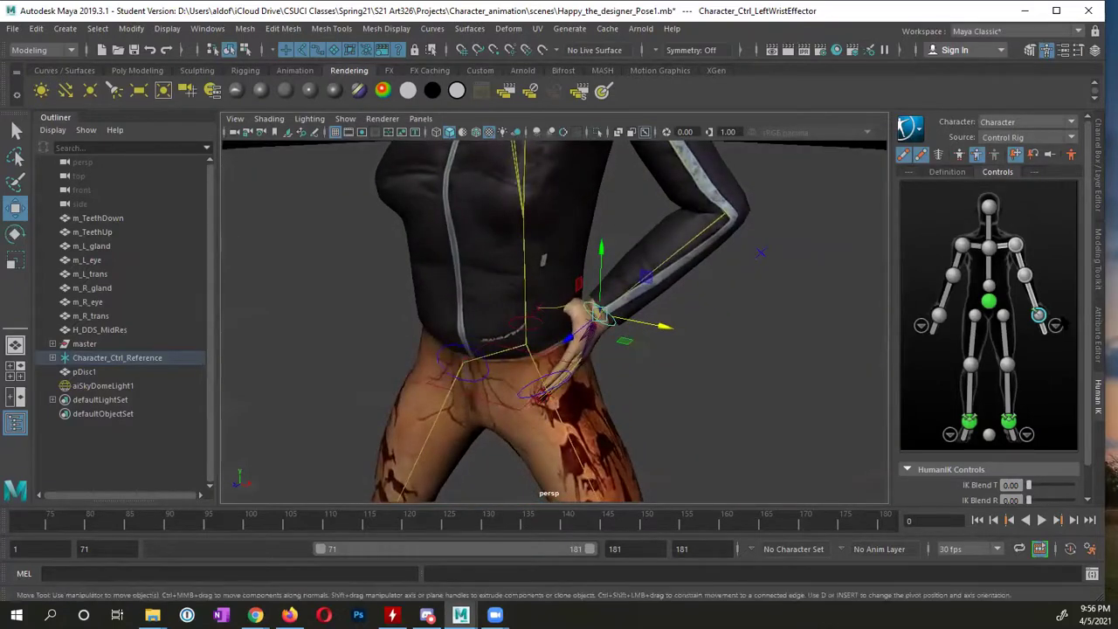
{"action": "left_click", "coordinate": [1055, 326]}
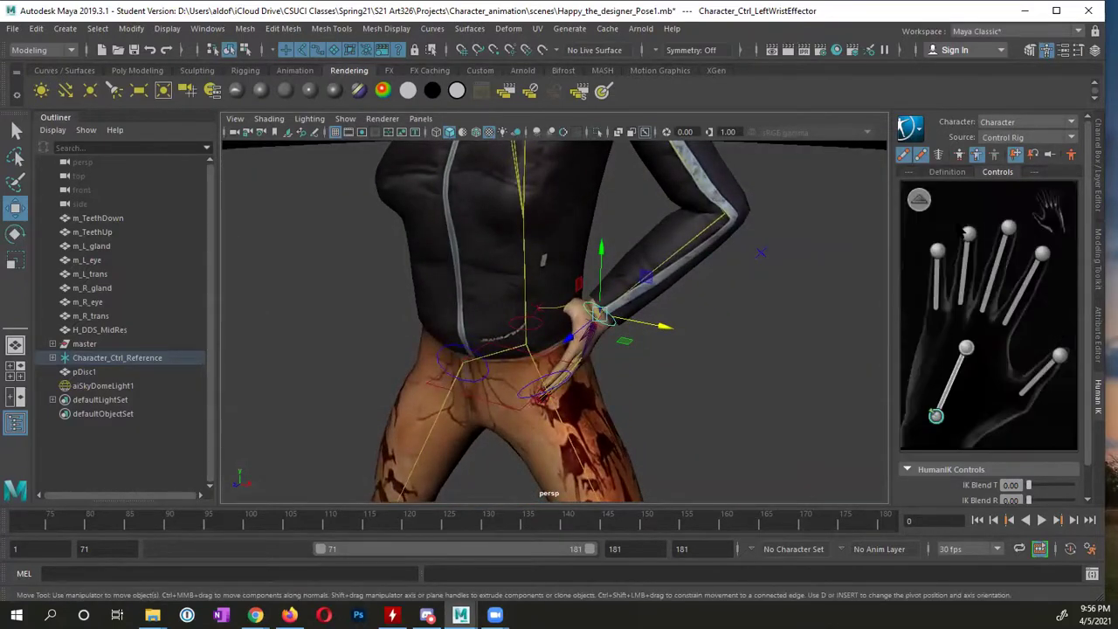
- Rotate the left thumb tip, then turn and reposition the left wrist against the hip
{"action": "left_click", "coordinate": [1060, 355]}
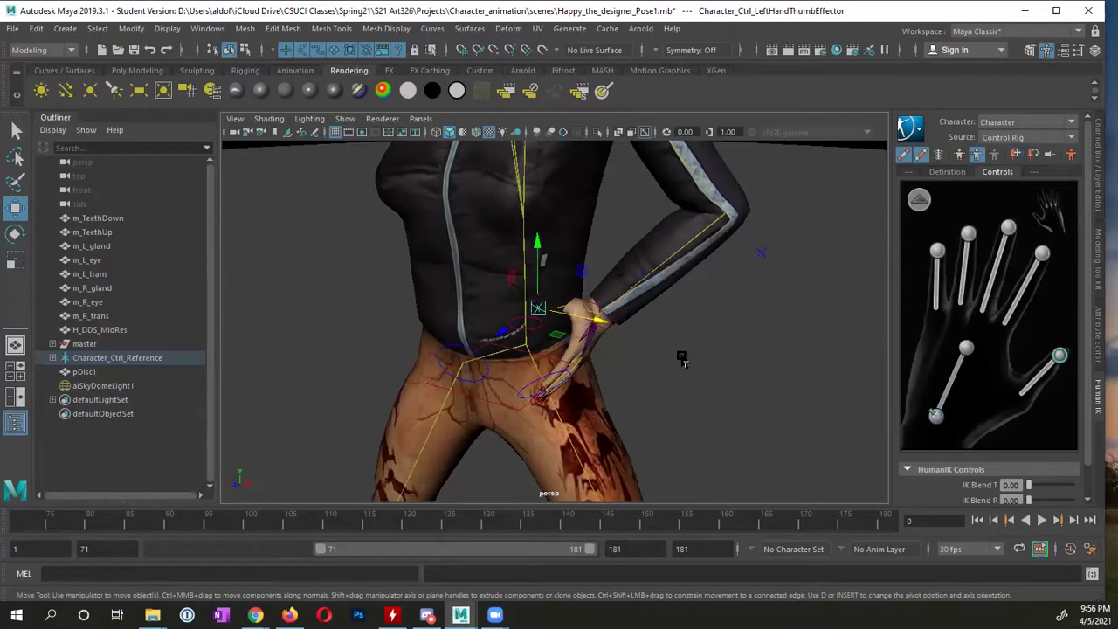
{"action": "left_click_drag", "start_coordinate": [672, 360], "coordinate": [603, 365], "text": "alt"}
{"action": "key", "text": "e"}
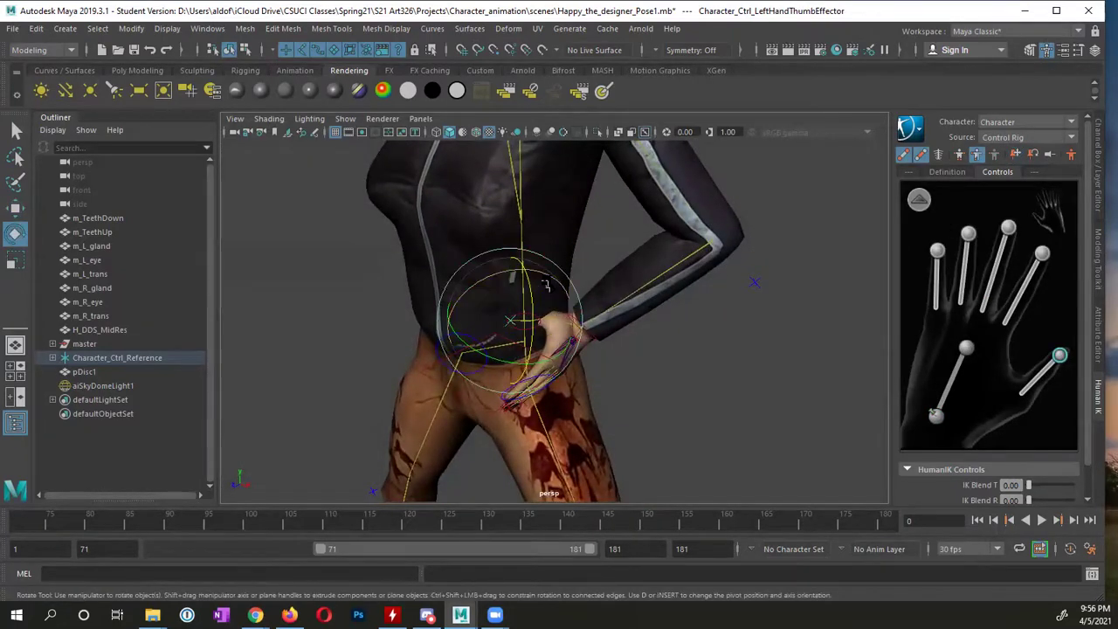
{"action": "left_click_drag", "start_coordinate": [545, 285], "coordinate": [517, 308]}
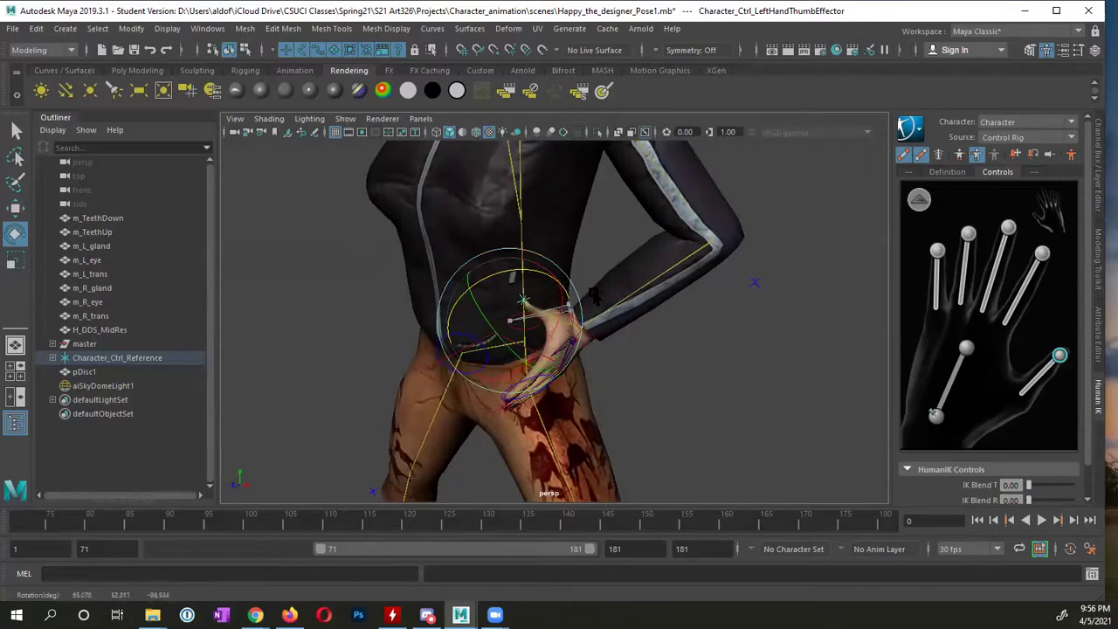
{"action": "left_click_drag", "start_coordinate": [594, 297], "coordinate": [544, 348], "text": "alt"}
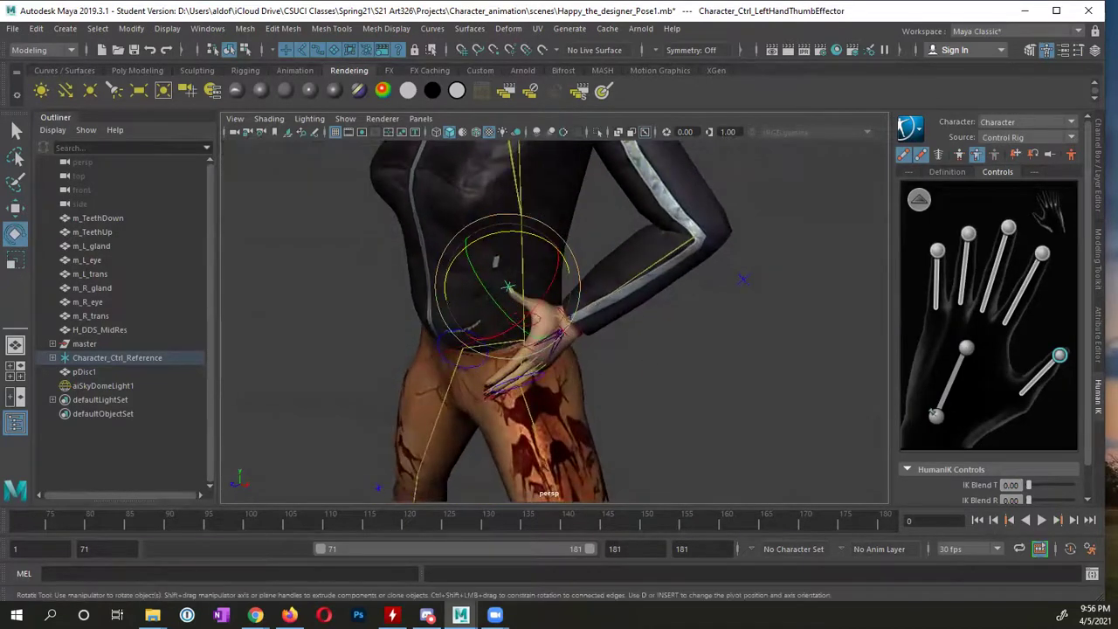
{"action": "left_click", "coordinate": [936, 416]}
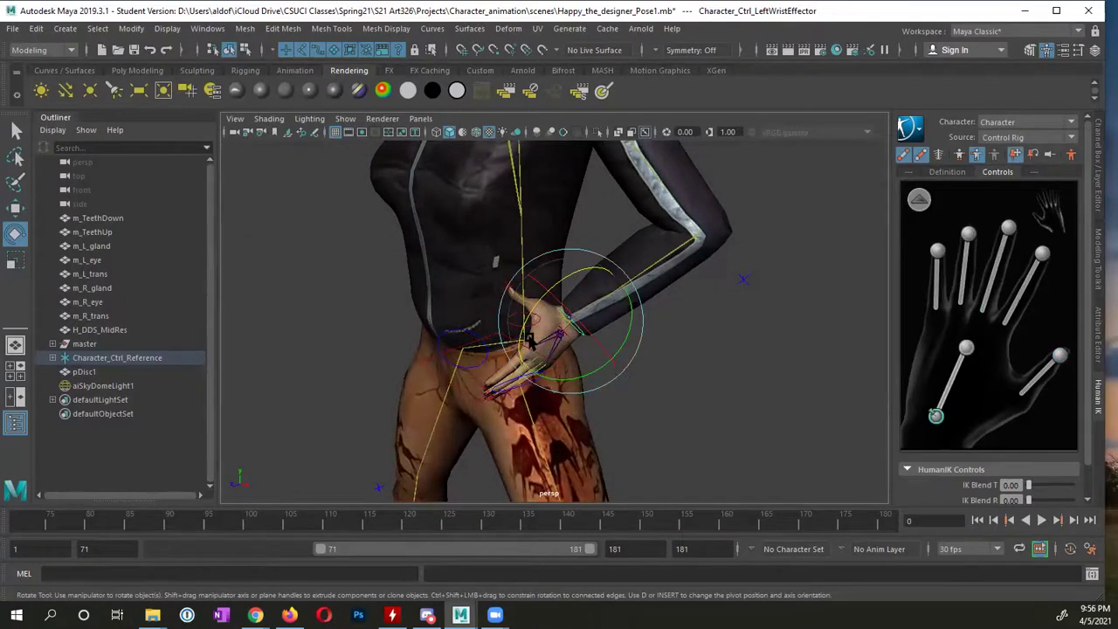
{"action": "left_click_drag", "start_coordinate": [530, 335], "coordinate": [599, 346]}
{"action": "key", "text": "w"}
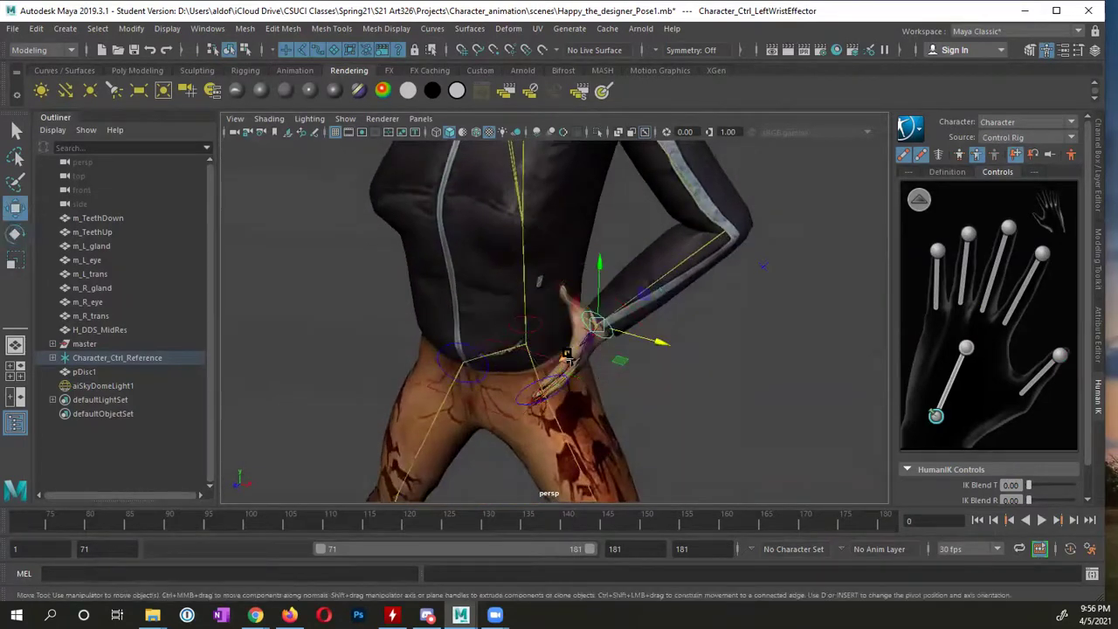
{"action": "middle_click_drag", "start_coordinate": [567, 357], "coordinate": [573, 350]}
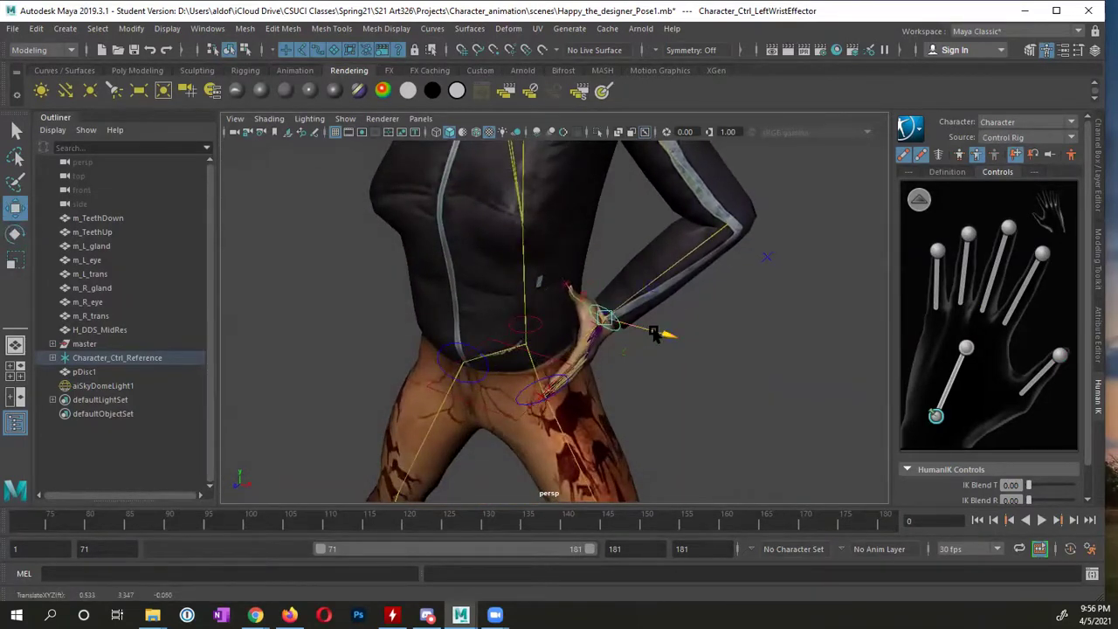
{"action": "middle_click_drag", "start_coordinate": [653, 332], "coordinate": [649, 330]}
{"action": "left_click_drag", "start_coordinate": [616, 341], "coordinate": [584, 321], "text": "alt"}
- Rotate the left thumb further and refine the left wrist's rotation and position at the waist
{"action": "left_click", "coordinate": [1059, 354]}
{"action": "key", "text": "e"}
{"action": "left_click", "coordinate": [582, 241]}
{"action": "left_click_drag", "start_coordinate": [579, 289], "coordinate": [532, 232]}
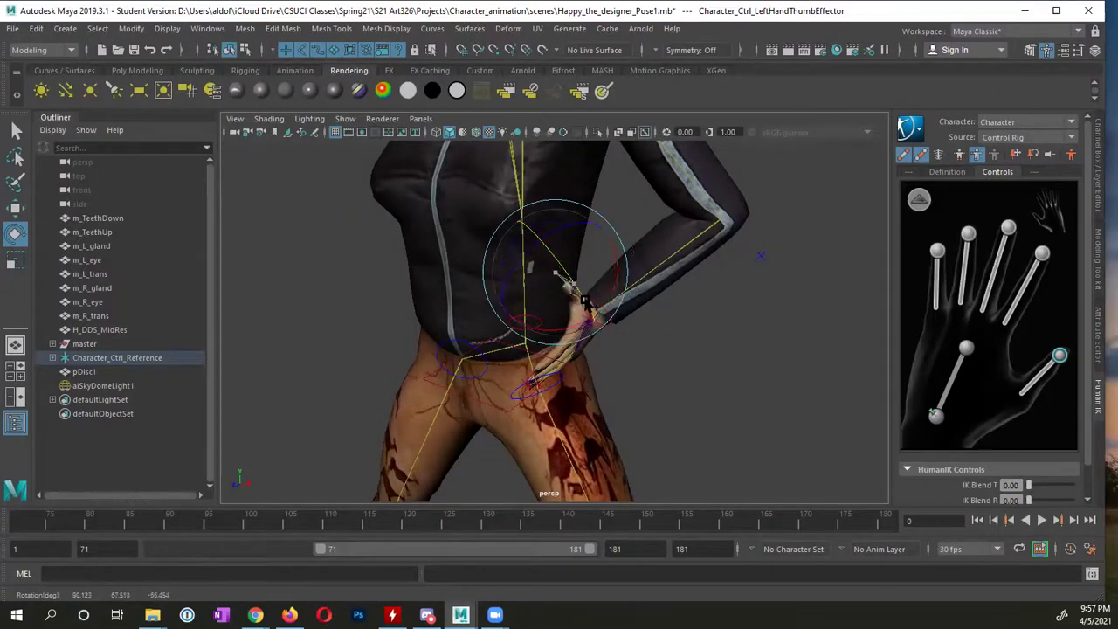
{"action": "left_click_drag", "start_coordinate": [579, 297], "coordinate": [542, 281], "text": "alt"}
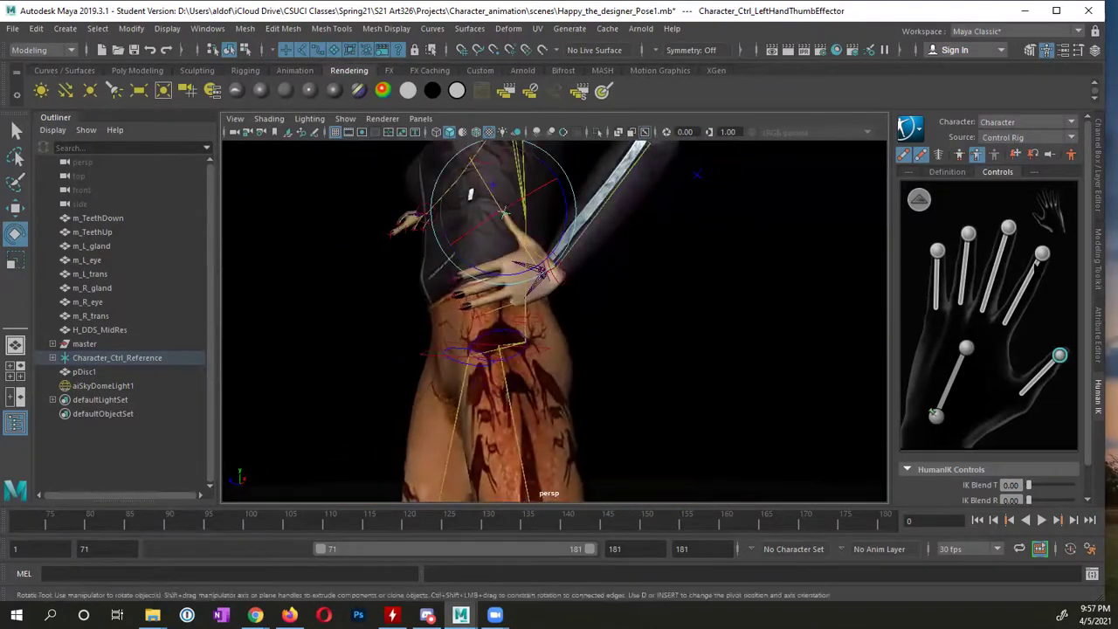
{"action": "left_click_drag", "start_coordinate": [494, 341], "coordinate": [519, 357], "text": "alt"}
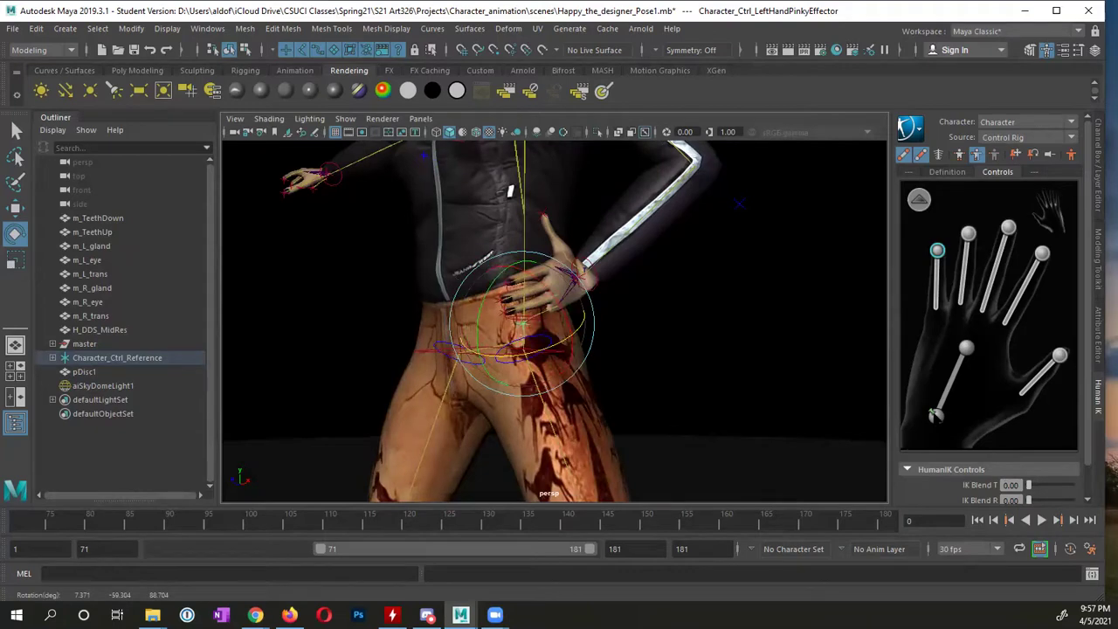
{"action": "left_click", "coordinate": [935, 415]}
{"action": "left_click_drag", "start_coordinate": [579, 215], "coordinate": [579, 218]}
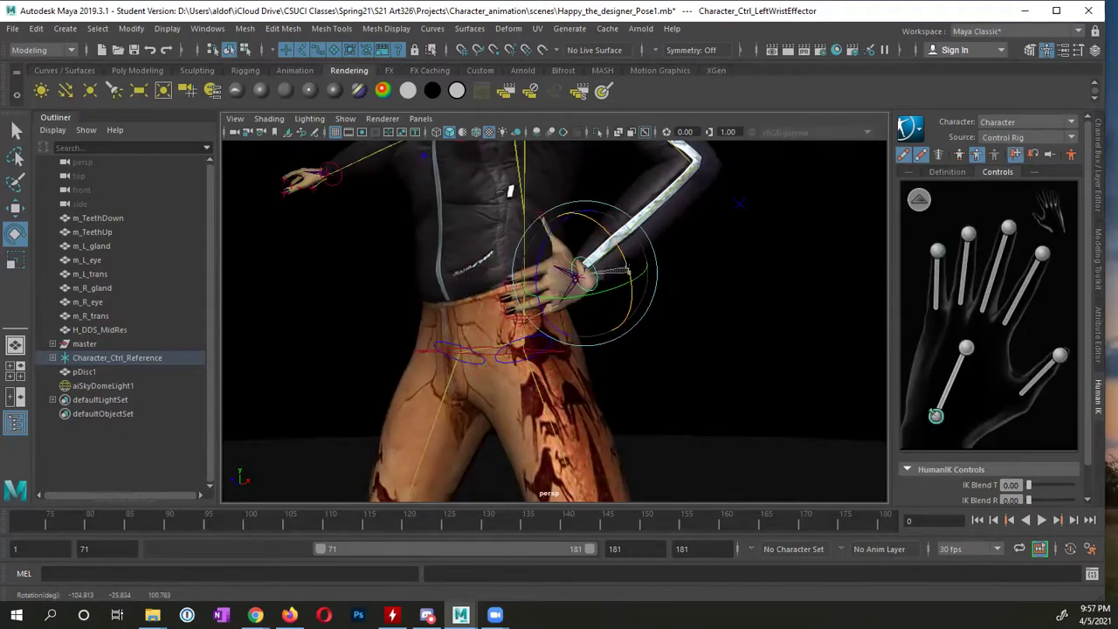
{"action": "key", "text": "w"}
{"action": "left_click_drag", "start_coordinate": [632, 266], "coordinate": [573, 343]}
{"action": "key", "text": "alt+b"}
- Curl the left middle finger, index finger and thumb around the hip
{"action": "left_click", "coordinate": [696, 337]}
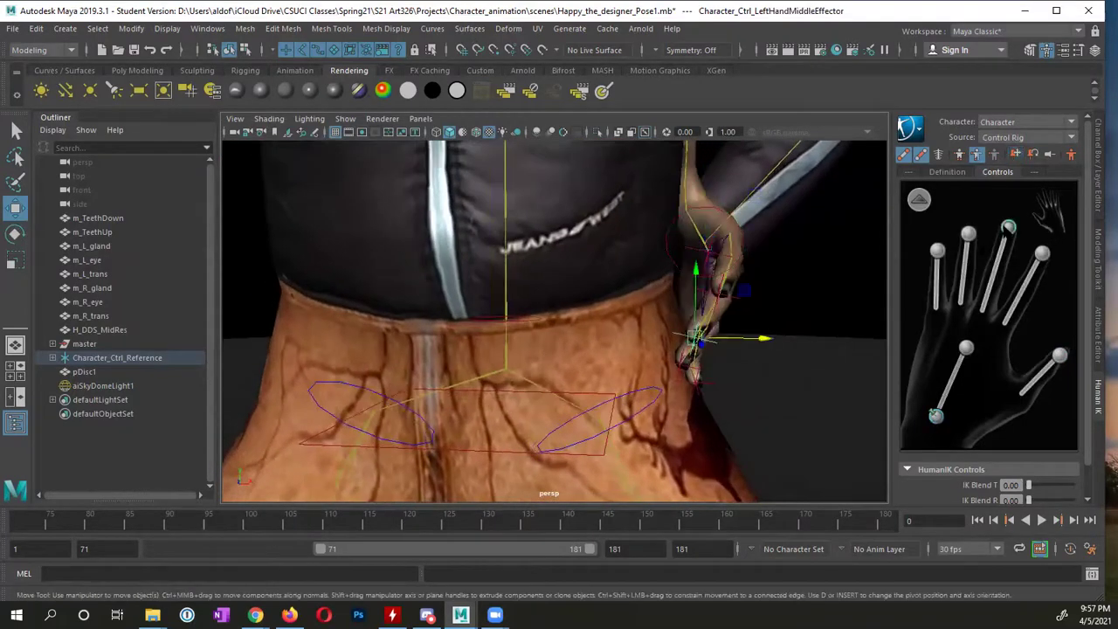
{"action": "key", "text": "e"}
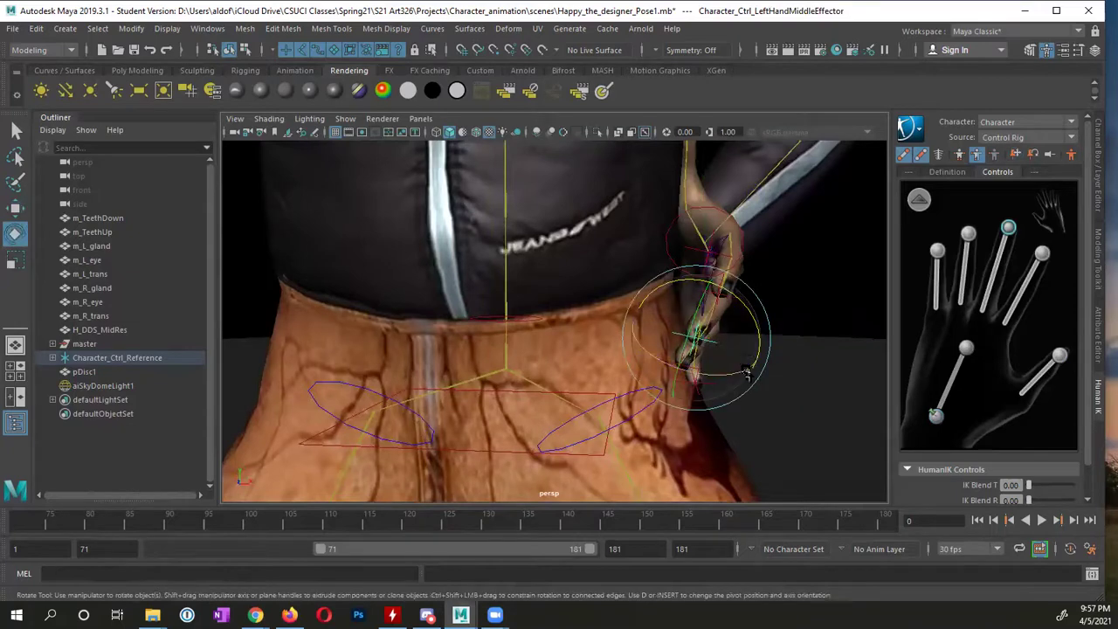
{"action": "left_click_drag", "start_coordinate": [745, 371], "coordinate": [870, 342]}
{"action": "left_click", "coordinate": [720, 365]}
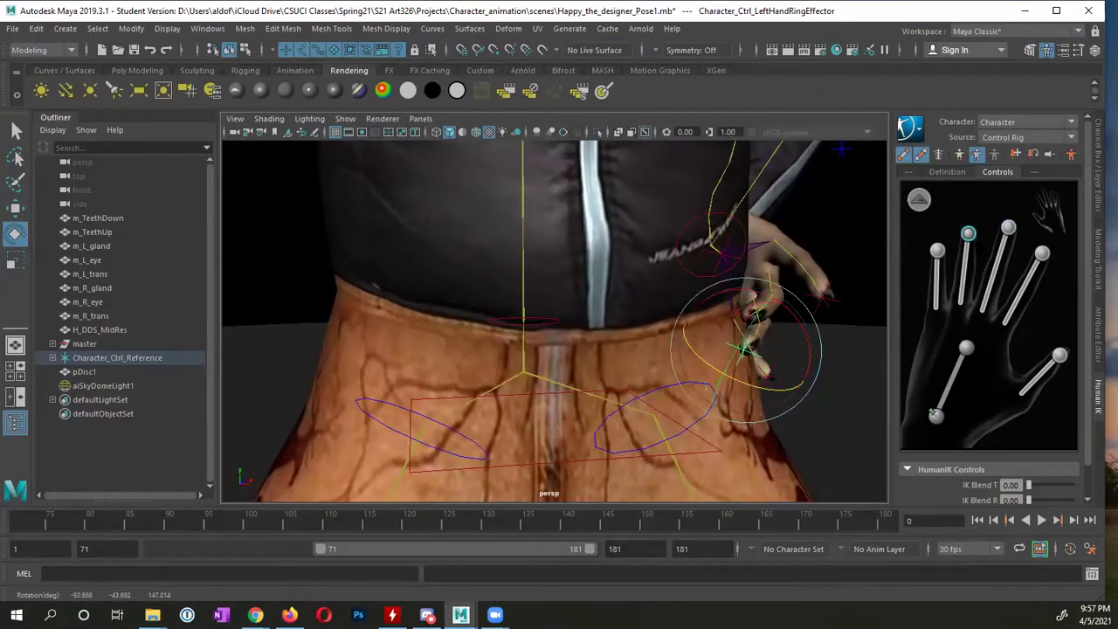
{"action": "left_click", "coordinate": [787, 352]}
{"action": "left_click_drag", "start_coordinate": [787, 352], "coordinate": [774, 393]}
{"action": "left_click", "coordinate": [1042, 254]}
{"action": "left_click_drag", "start_coordinate": [789, 432], "coordinate": [664, 411]}
{"action": "left_click", "coordinate": [967, 348]}
{"action": "left_click_drag", "start_coordinate": [769, 350], "coordinate": [732, 360], "text": "alt"}
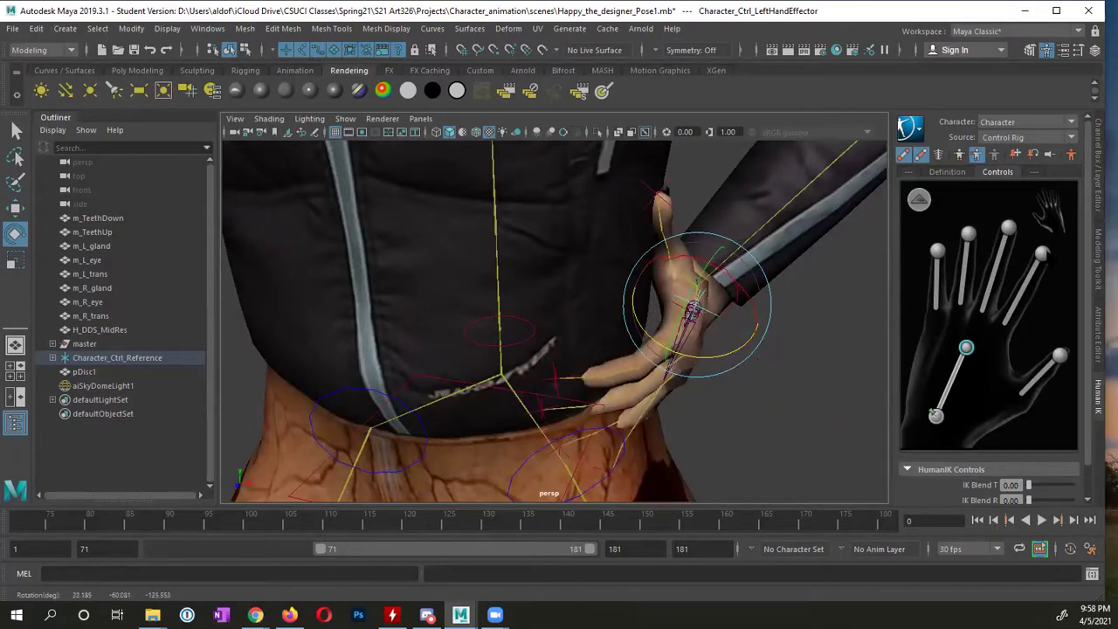
{"action": "left_click", "coordinate": [1042, 254]}
{"action": "left_click_drag", "start_coordinate": [586, 420], "coordinate": [603, 425]}
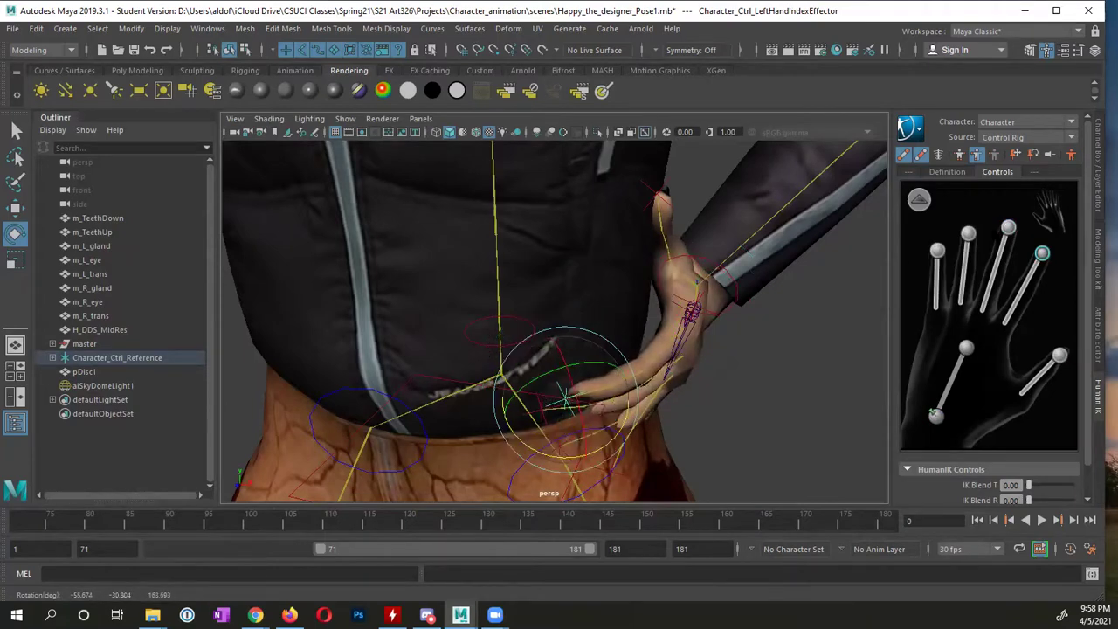
- Curl the left middle, ring and pinky fingers against the hip
{"action": "left_click", "coordinate": [1009, 228]}
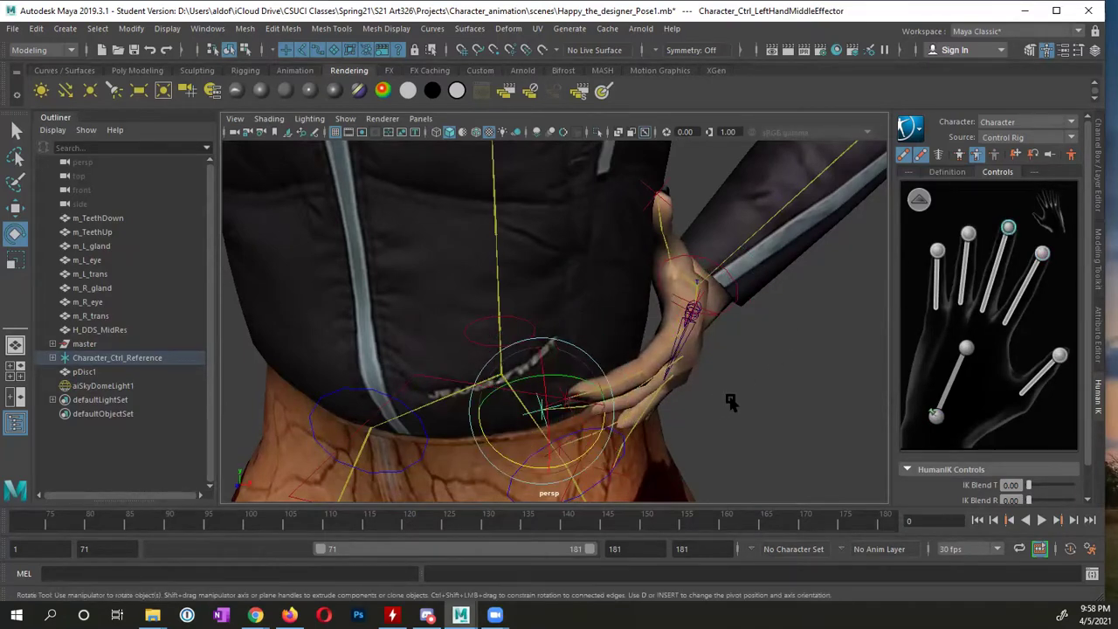
{"action": "left_click_drag", "start_coordinate": [732, 401], "coordinate": [665, 319], "text": "alt"}
{"action": "left_click_drag", "start_coordinate": [548, 291], "coordinate": [568, 306]}
{"action": "left_click", "coordinate": [566, 293]}
{"action": "left_click_drag", "start_coordinate": [605, 339], "coordinate": [672, 306]}
{"action": "left_click", "coordinate": [509, 297]}
{"action": "left_click_drag", "start_coordinate": [601, 304], "coordinate": [528, 306]}
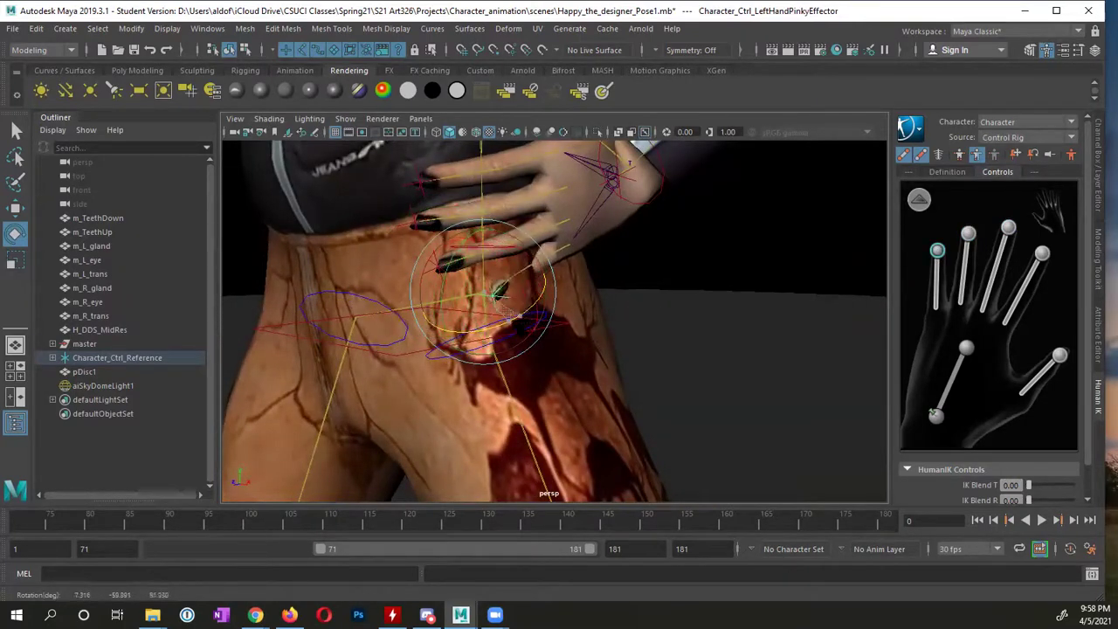
{"action": "left_click_drag", "start_coordinate": [525, 306], "coordinate": [622, 317]}
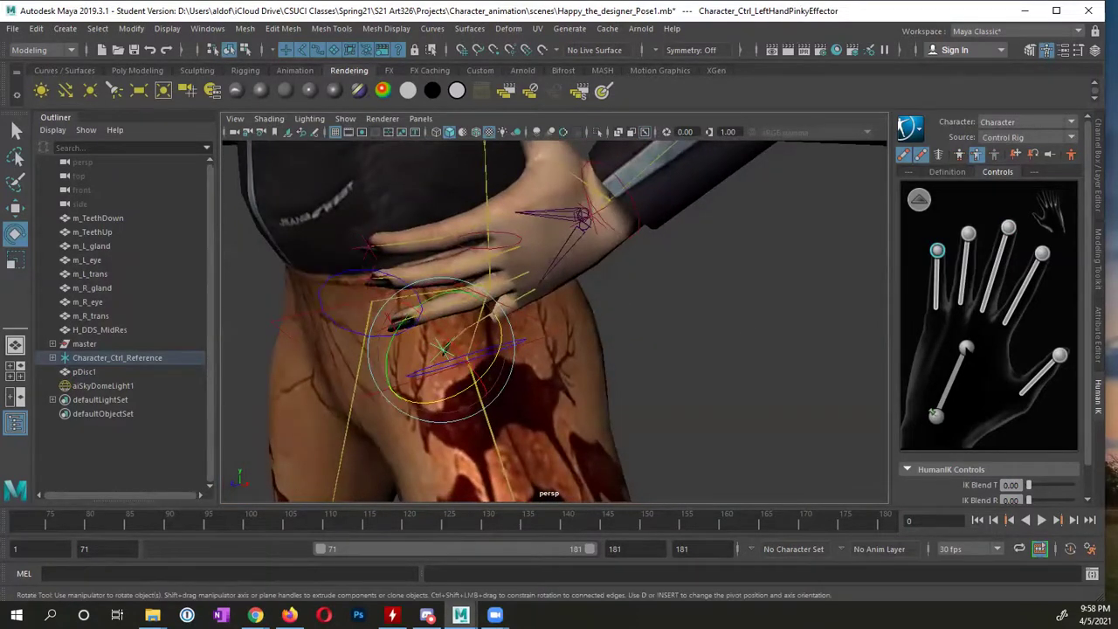
- Turn the left hand at the wrist and adjust the curl of the index finger
{"action": "left_click", "coordinate": [581, 217]}
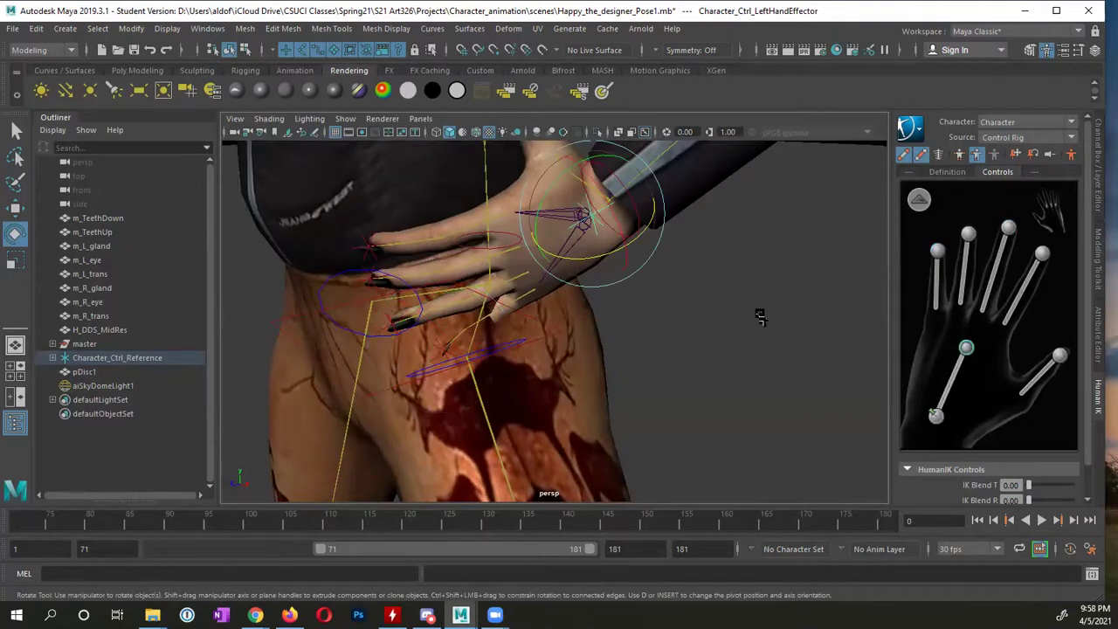
{"action": "left_click_drag", "start_coordinate": [620, 234], "coordinate": [567, 295]}
{"action": "left_click", "coordinate": [1042, 253]}
{"action": "left_click_drag", "start_coordinate": [585, 335], "coordinate": [578, 349]}
{"action": "left_click_drag", "start_coordinate": [743, 327], "coordinate": [490, 332], "text": "alt"}
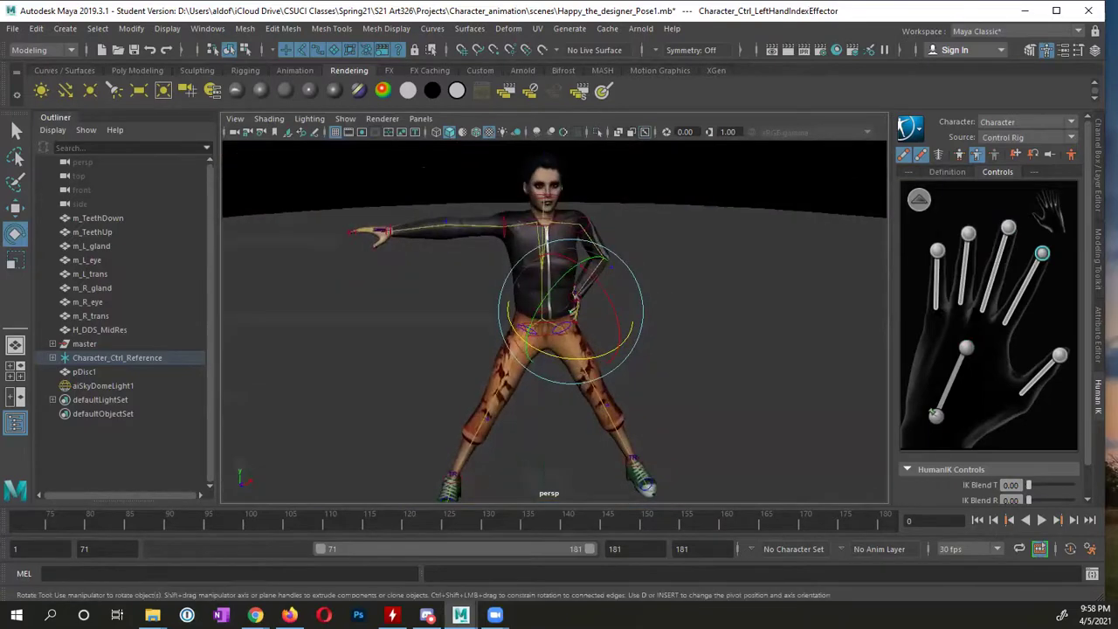
- Raise the right wrist effector so the right arm swings out to the side
{"action": "left_click", "coordinate": [919, 201]}
{"action": "left_click", "coordinate": [938, 315]}
{"action": "key", "text": "w"}
{"action": "left_click_drag", "start_coordinate": [413, 267], "coordinate": [412, 295], "text": "alt"}
{"action": "left_click_drag", "start_coordinate": [387, 239], "coordinate": [468, 284]}
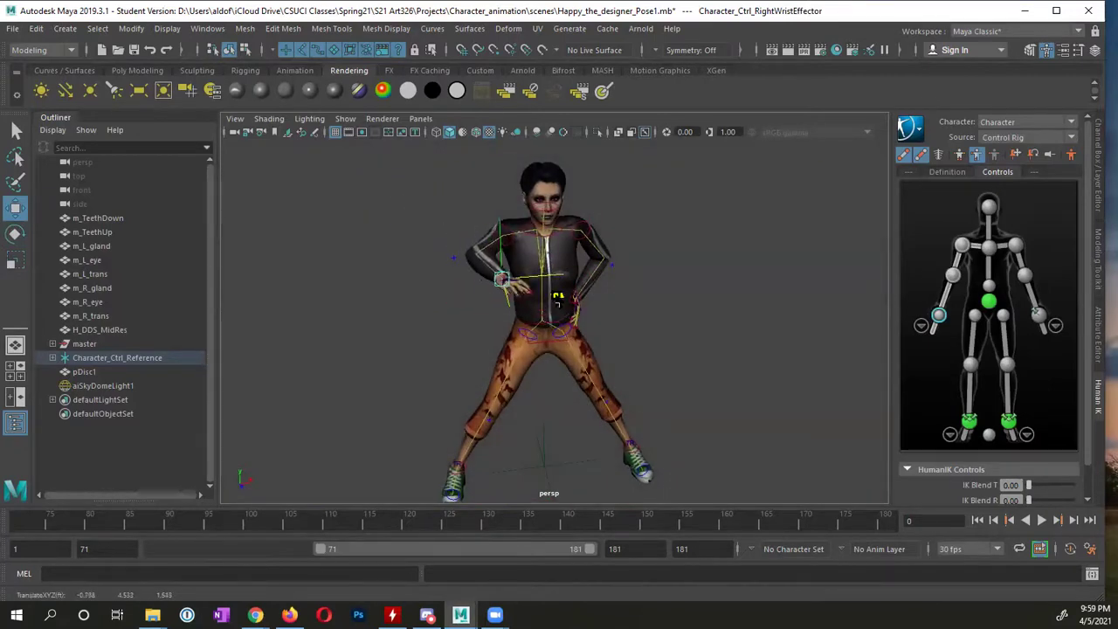
{"action": "key", "text": "ctrl+z"}
{"action": "left_click_drag", "start_coordinate": [611, 332], "coordinate": [715, 407], "text": "alt"}
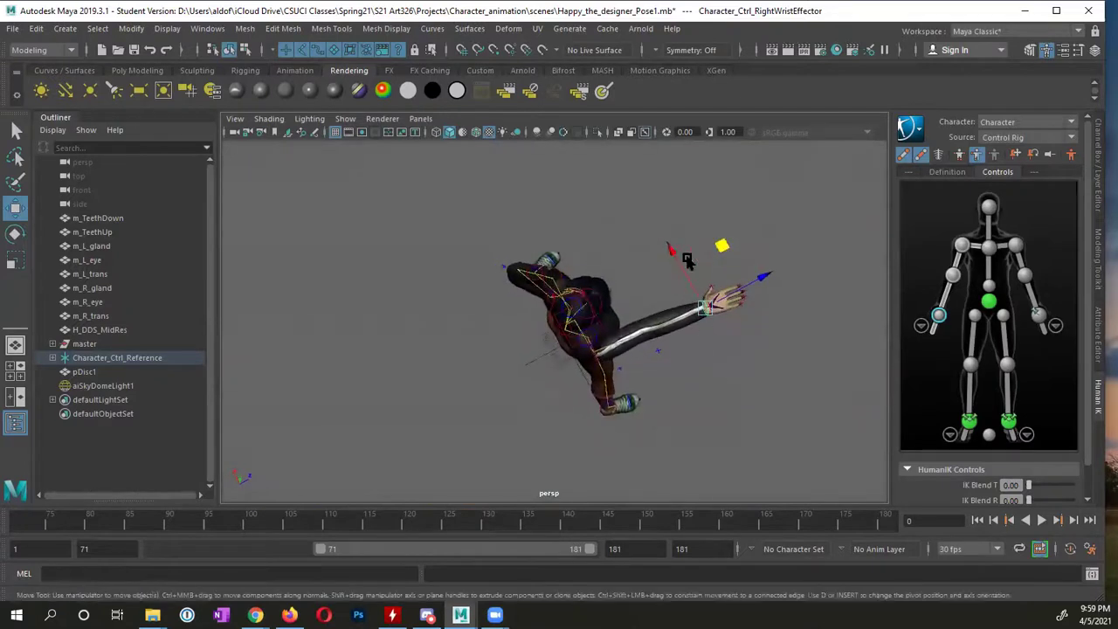
{"action": "left_click_drag", "start_coordinate": [676, 255], "coordinate": [564, 243]}
- Rotate the right forearm slightly and turn the right hand outward at the wrist
{"action": "key", "text": "e"}
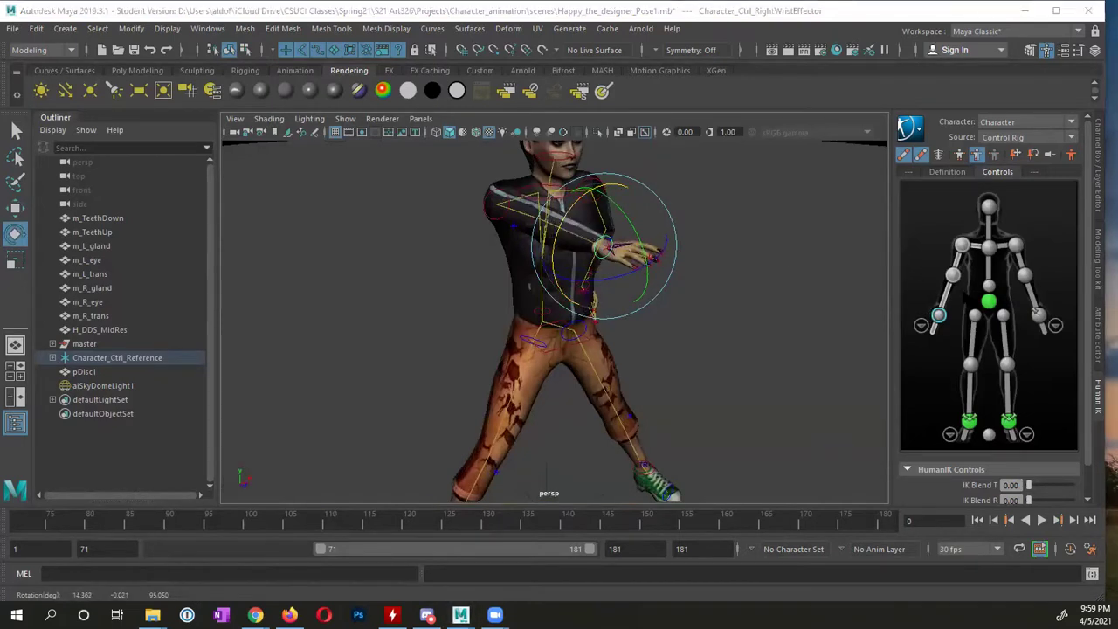
{"action": "left_click", "coordinate": [942, 304]}
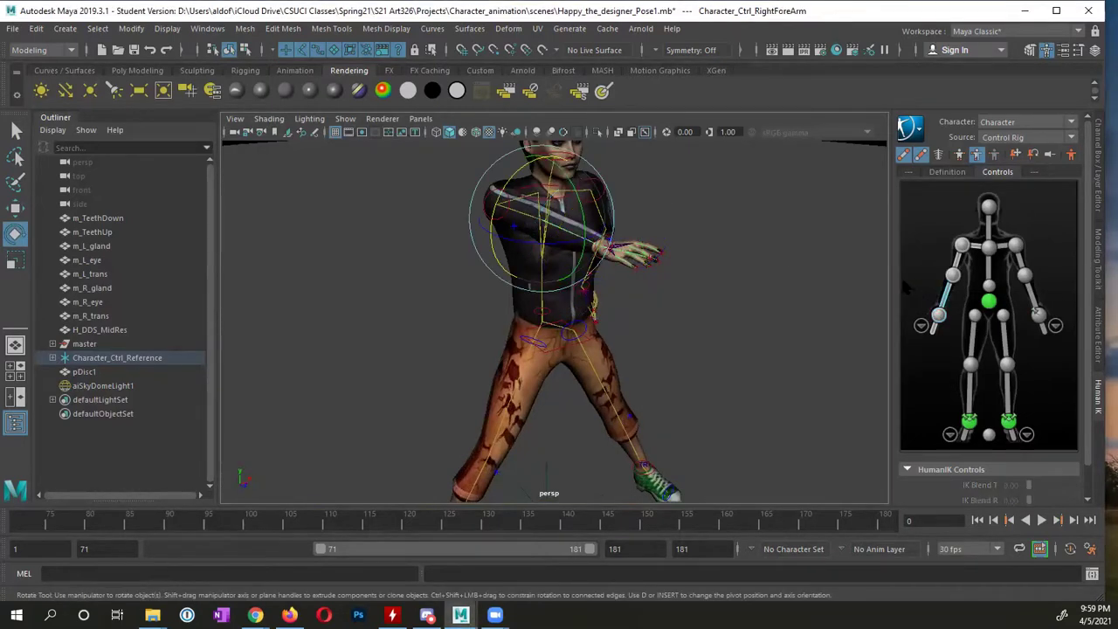
{"action": "mouse_move", "coordinate": [513, 197]}
{"action": "left_mouse_down"}
{"action": "mouse_move", "coordinate": [524, 175]}
{"action": "mouse_move", "coordinate": [494, 218]}
{"action": "mouse_move", "coordinate": [503, 197]}
{"action": "left_mouse_up"}
{"action": "left_click", "coordinate": [953, 276]}
{"action": "key", "text": "ctrl+z"}
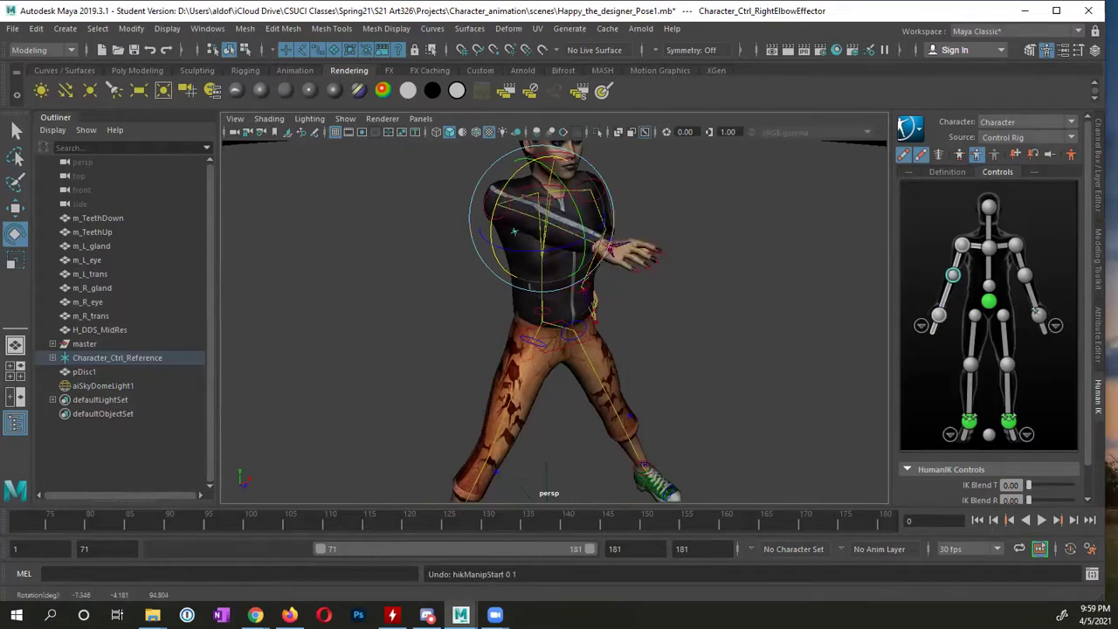
{"action": "left_click_drag", "start_coordinate": [696, 345], "coordinate": [637, 331], "text": "alt"}
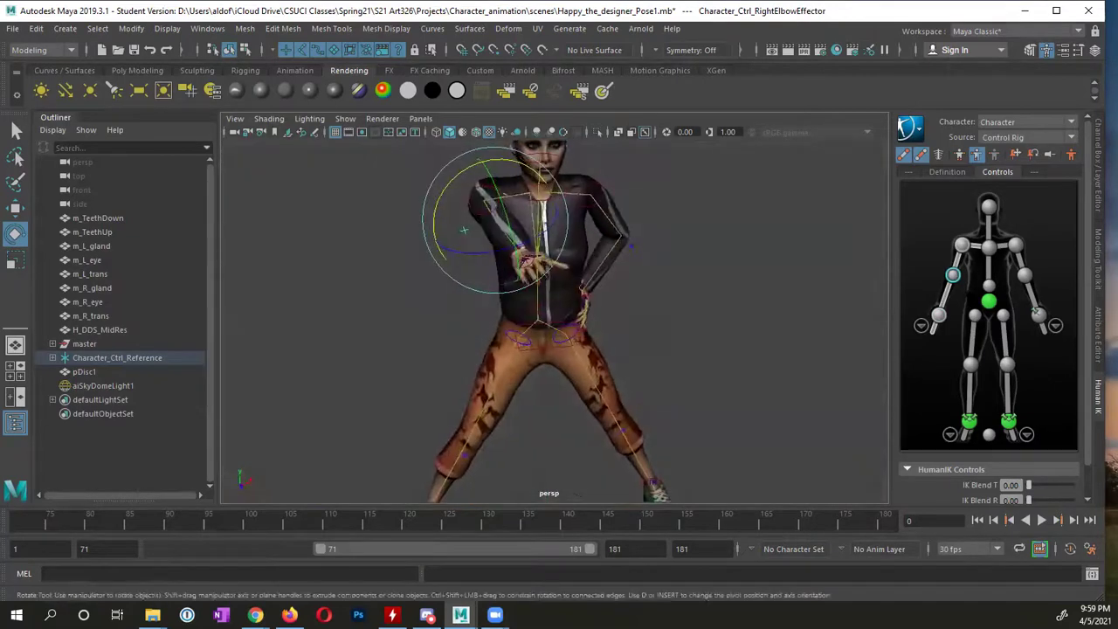
{"action": "left_click", "coordinate": [944, 304]}
{"action": "left_click_drag", "start_coordinate": [649, 338], "coordinate": [544, 492], "text": "alt"}
{"action": "left_click_drag", "start_coordinate": [501, 206], "coordinate": [495, 224]}
{"action": "left_click", "coordinate": [939, 316]}
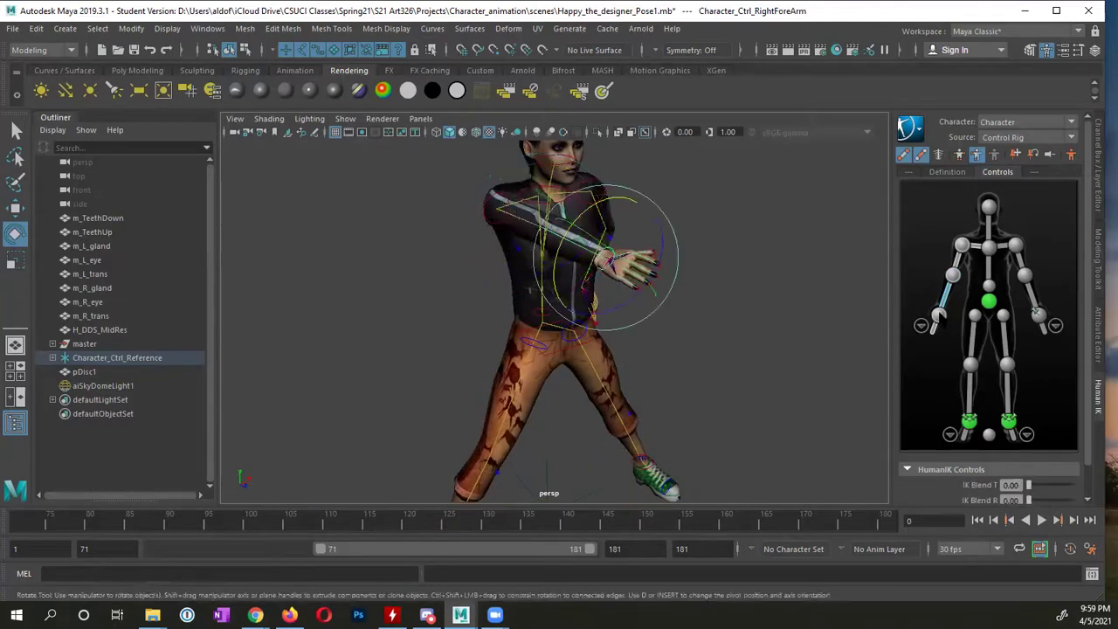
{"action": "left_click_drag", "start_coordinate": [638, 275], "coordinate": [717, 325]}
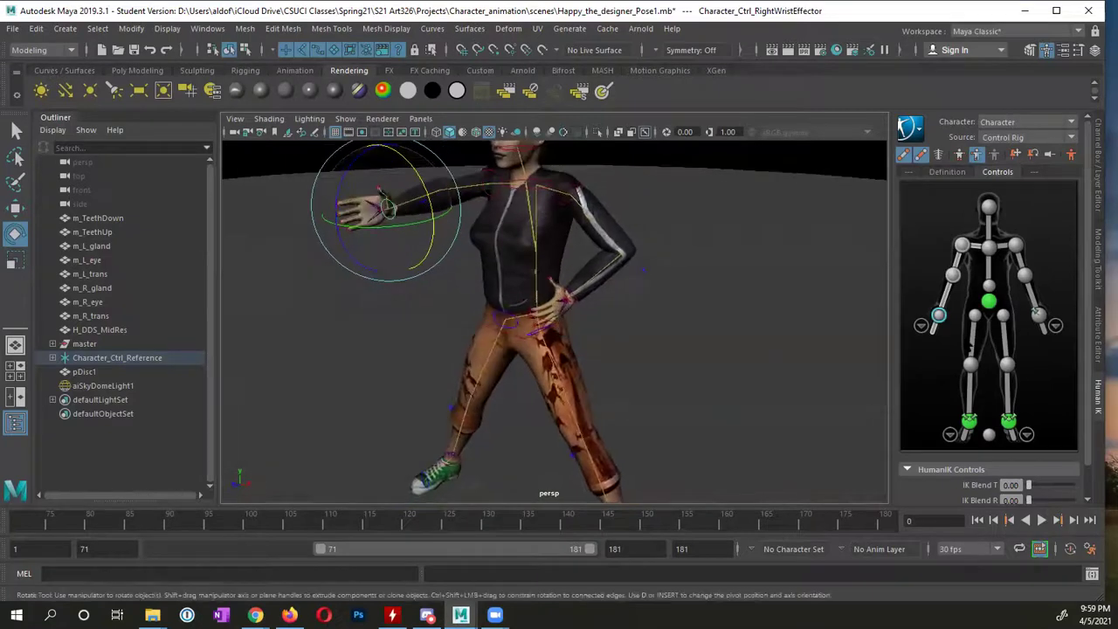
- Show the right hand's finger controls and curl the middle finger
{"action": "left_click", "coordinate": [922, 326]}
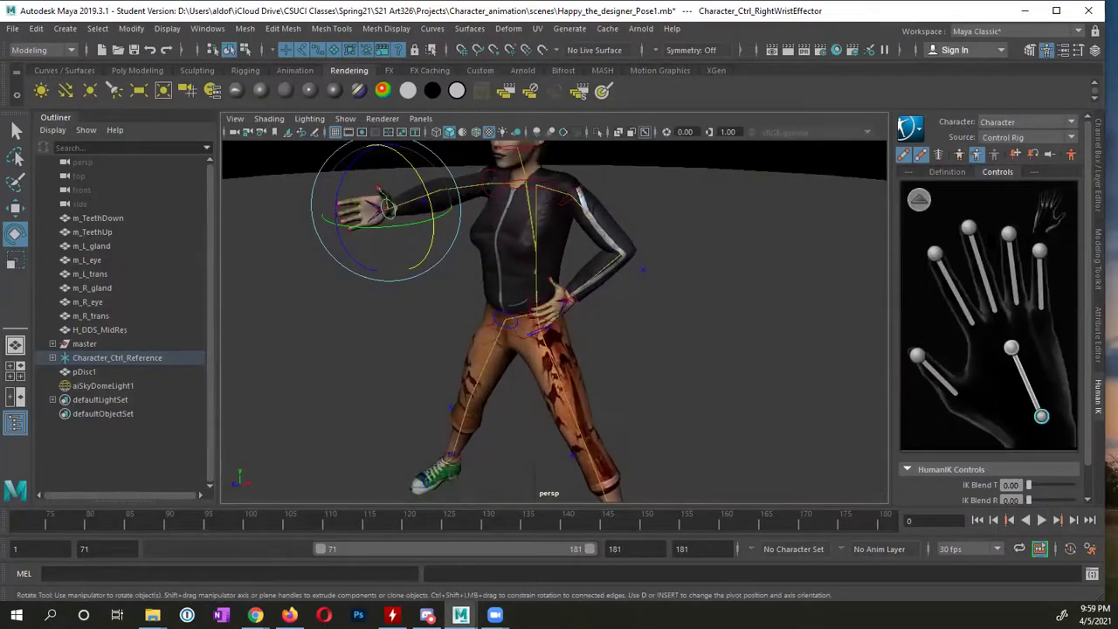
{"action": "left_click", "coordinate": [935, 254]}
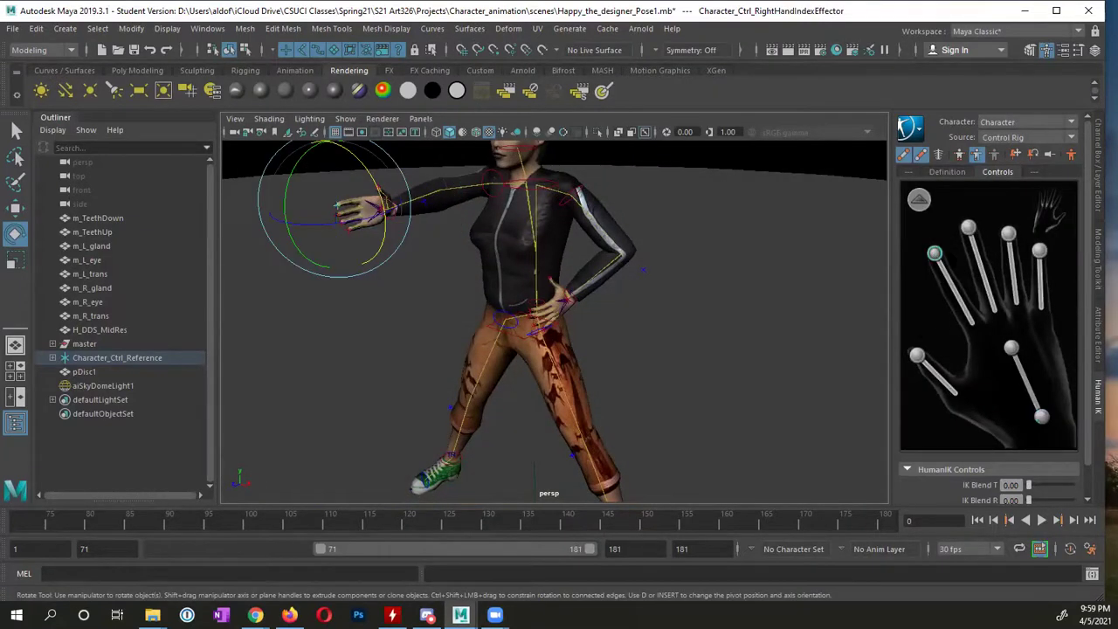
{"action": "key", "text": "Right"}
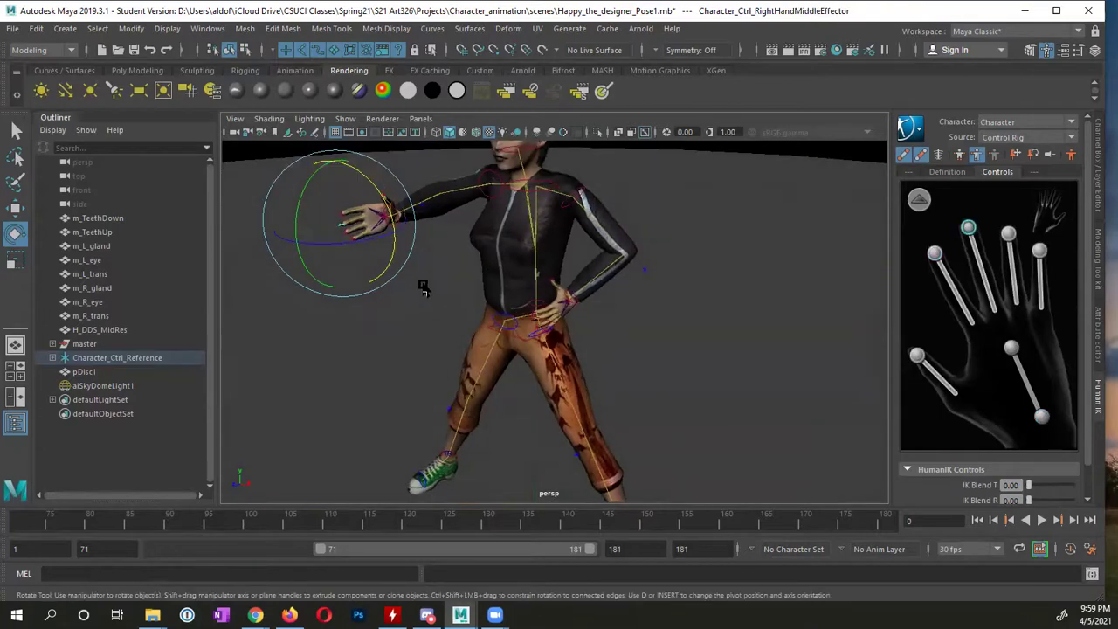
{"action": "mouse_move", "coordinate": [393, 257]}
{"action": "left_mouse_down"}
{"action": "mouse_move", "coordinate": [375, 236]}
{"action": "mouse_move", "coordinate": [399, 245]}
{"action": "left_mouse_up"}
{"action": "scroll", "coordinate": [385, 235], "scroll_direction": "up", "scroll_amount": 5}
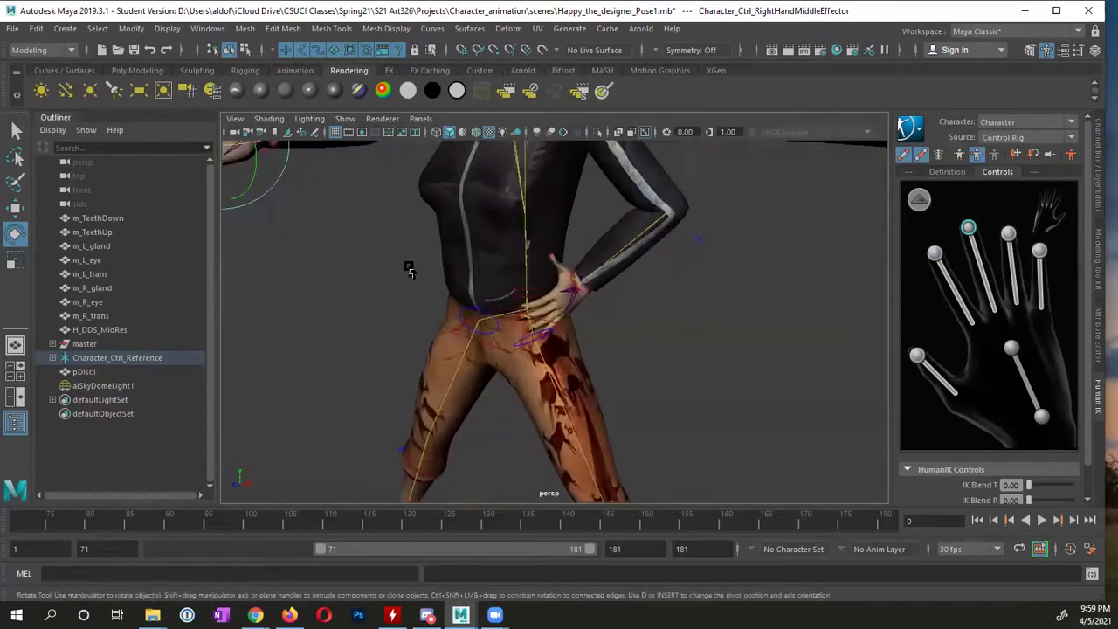
{"action": "middle_click_drag", "start_coordinate": [367, 288], "coordinate": [609, 377], "text": "alt"}
{"action": "left_click_drag", "start_coordinate": [609, 377], "coordinate": [611, 415], "text": "alt"}
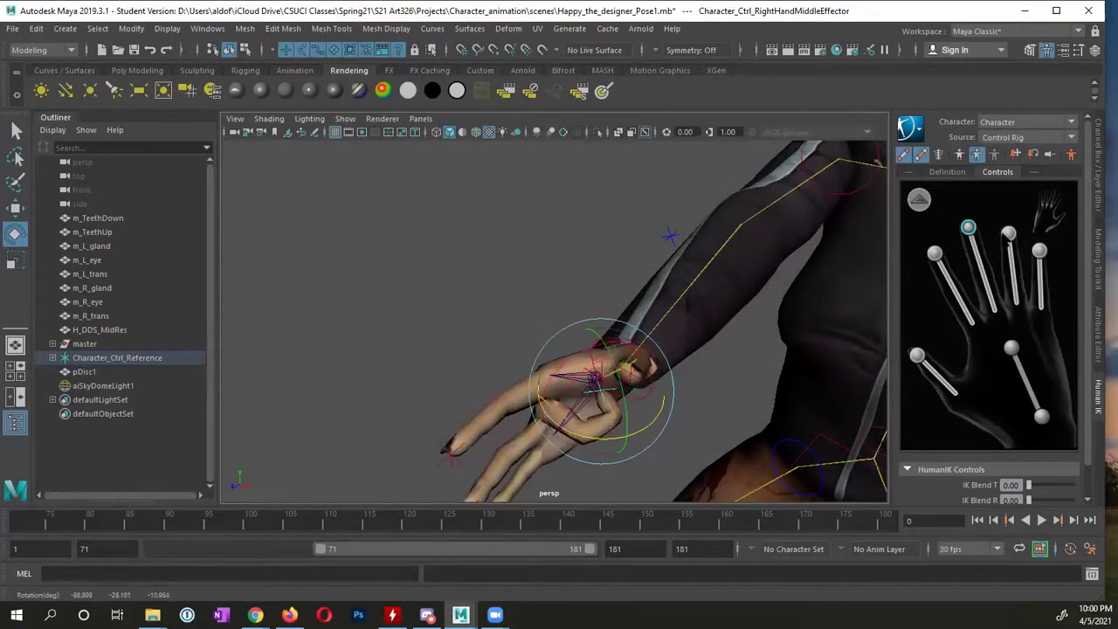
- Curl the ring and pinky fingers toward the palm, then select the thumb effector
{"action": "left_click", "coordinate": [1009, 234]}
{"action": "left_click_drag", "start_coordinate": [769, 332], "coordinate": [524, 350], "text": "alt"}
{"action": "left_click_drag", "start_coordinate": [409, 410], "coordinate": [591, 347]}
{"action": "right_click_drag", "start_coordinate": [591, 347], "coordinate": [524, 323], "text": "alt"}
{"action": "left_click", "coordinate": [393, 299]}
{"action": "left_click_drag", "start_coordinate": [391, 325], "coordinate": [592, 316]}
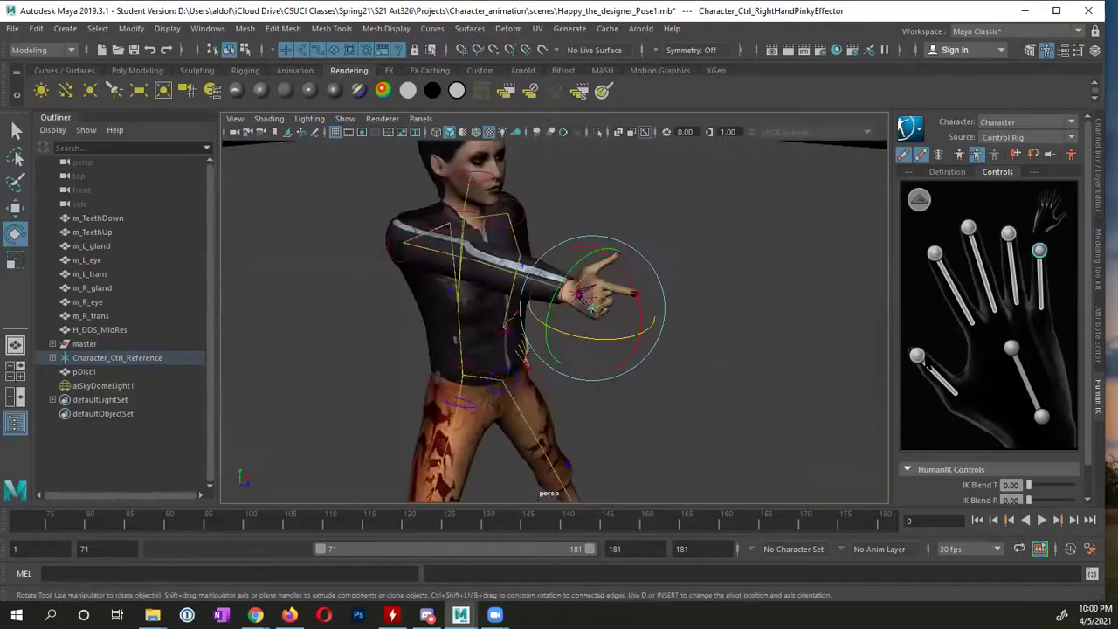
{"action": "left_click", "coordinate": [916, 356]}
{"action": "mouse_move", "coordinate": [711, 333]}
{"action": "left_mouse_down", "text": "alt"}
{"action": "mouse_move", "coordinate": [623, 262]}
{"action": "mouse_move", "coordinate": [660, 284]}
{"action": "mouse_move", "coordinate": [638, 319]}
{"action": "mouse_move", "coordinate": [328, 312]}
{"action": "mouse_move", "coordinate": [629, 326]}
{"action": "mouse_move", "coordinate": [654, 331]}
{"action": "mouse_move", "coordinate": [643, 345]}
{"action": "mouse_move", "coordinate": [690, 325]}
{"action": "left_mouse_up", "text": "alt"}
- Orbit around the outstretched right arm to inspect the pointing pose from the side and front
{"action": "key", "text": "w"}
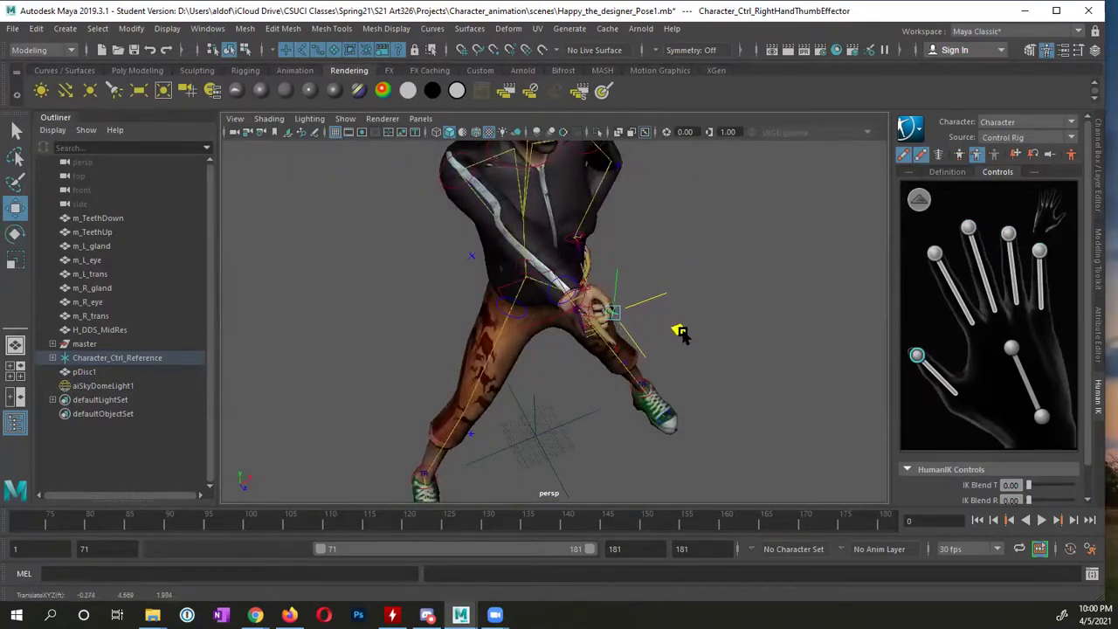
{"action": "left_click_drag", "start_coordinate": [679, 332], "coordinate": [742, 302], "text": "alt"}
{"action": "right_click_drag", "start_coordinate": [742, 302], "coordinate": [419, 325], "text": "alt"}
{"action": "left_click_drag", "start_coordinate": [420, 325], "coordinate": [509, 152], "text": "alt"}
{"action": "left_click", "coordinate": [246, 132]}
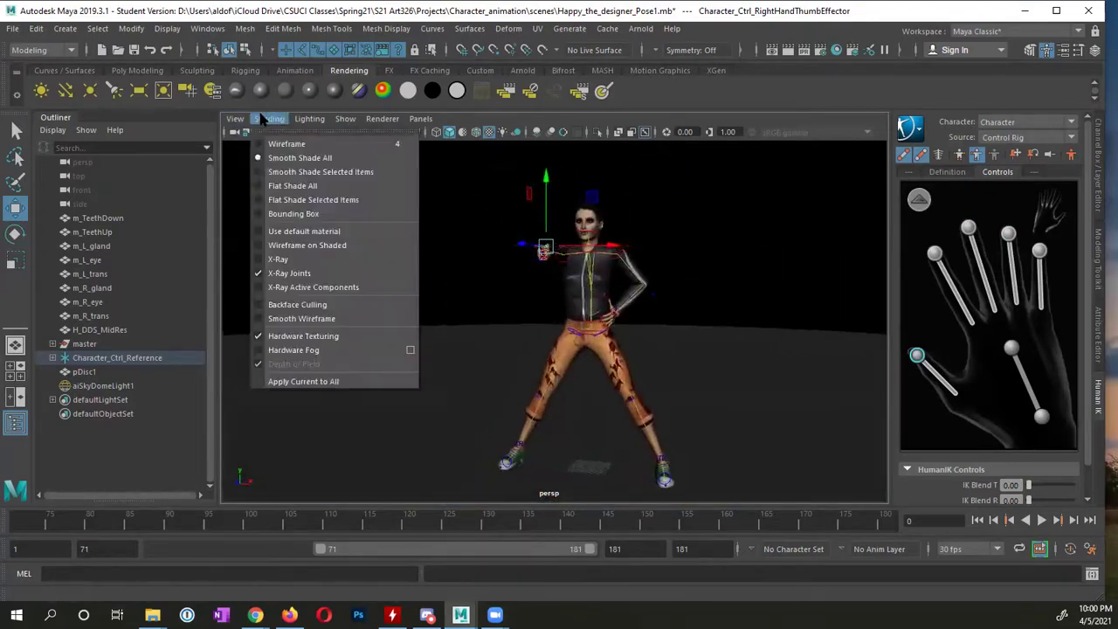
{"action": "left_click", "coordinate": [274, 278]}
{"action": "left_click_drag", "start_coordinate": [654, 360], "coordinate": [597, 386], "text": "alt"}
- Return to the full-body HumanIK controls and select the chest effector
{"action": "left_click", "coordinate": [919, 200]}
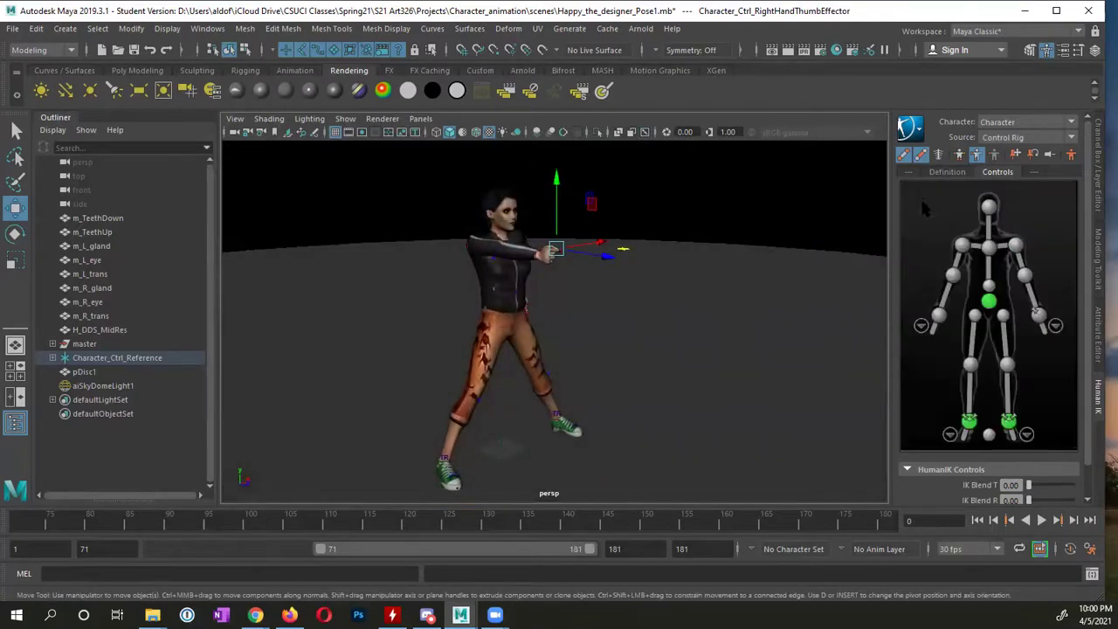
{"action": "left_click", "coordinate": [988, 248]}
{"action": "left_click_drag", "start_coordinate": [746, 307], "coordinate": [577, 305], "text": "alt"}
- Tilt the chest slightly, fine-tune the hips rotation, then reselect the chest and view from the front
{"action": "key", "text": "e"}
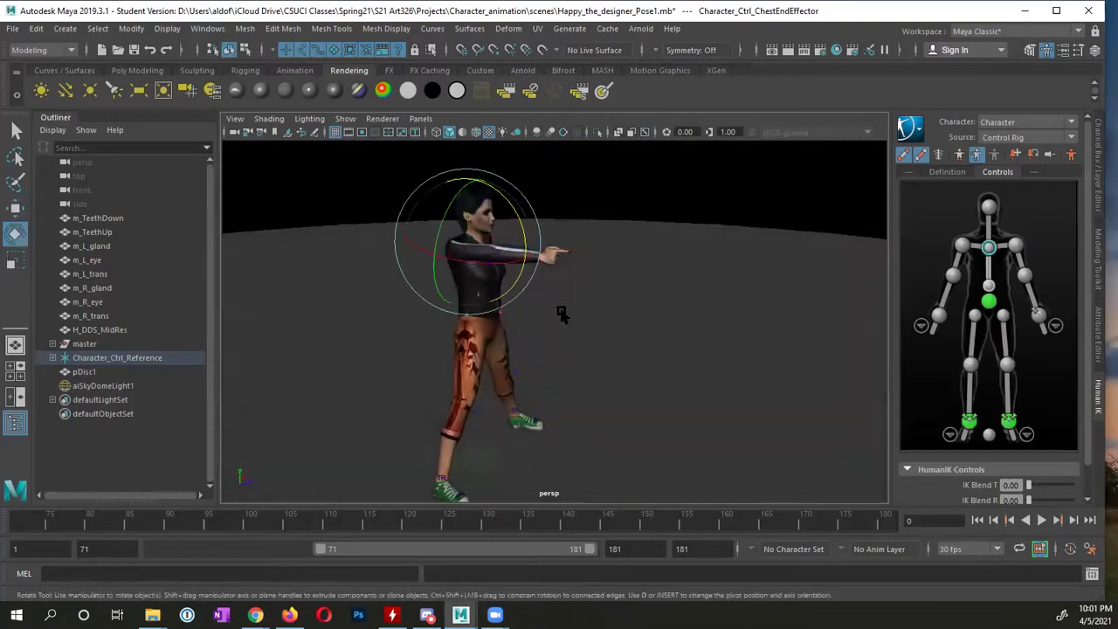
{"action": "left_click_drag", "start_coordinate": [534, 245], "coordinate": [523, 226]}
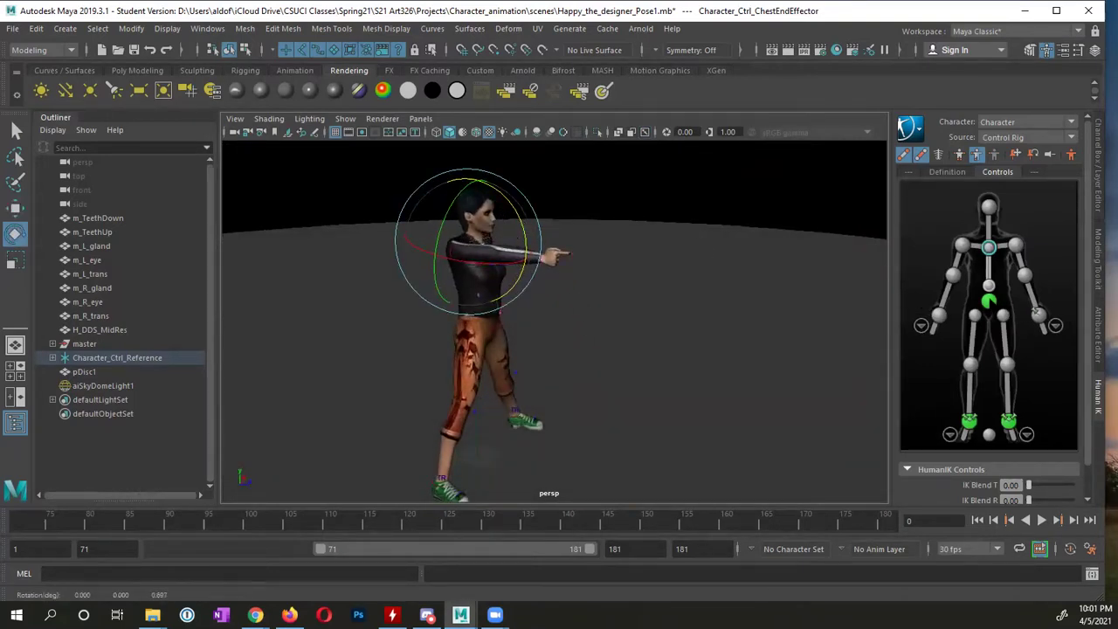
{"action": "left_click", "coordinate": [988, 302]}
{"action": "mouse_move", "coordinate": [535, 315]}
{"action": "left_mouse_down"}
{"action": "mouse_move", "coordinate": [516, 312]}
{"action": "mouse_move", "coordinate": [526, 315]}
{"action": "left_mouse_up"}
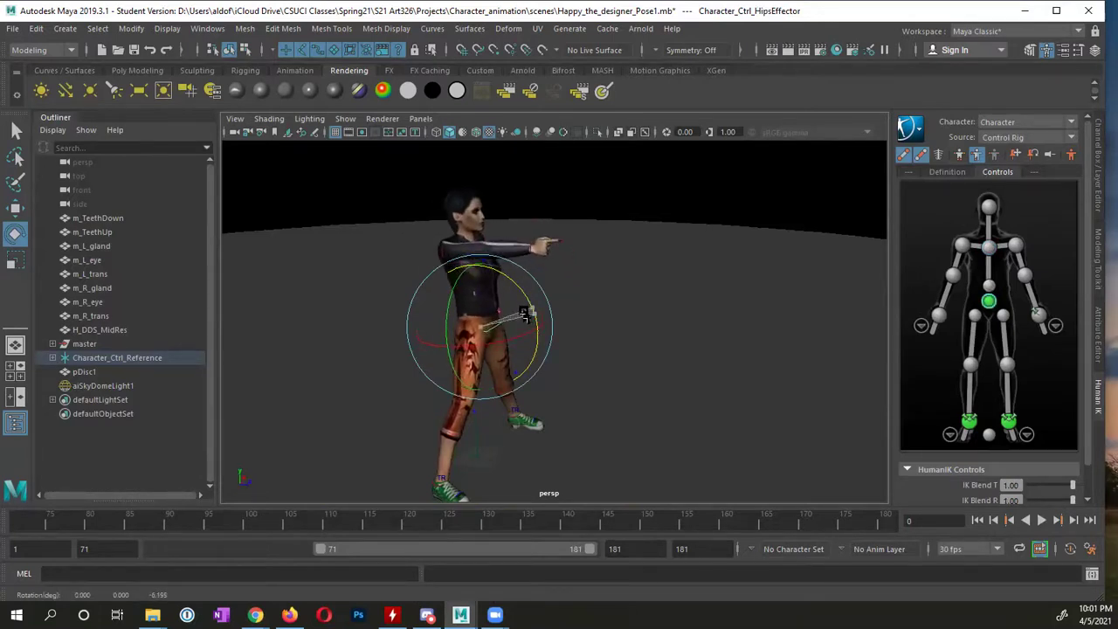
{"action": "left_click_drag", "start_coordinate": [527, 313], "coordinate": [531, 315]}
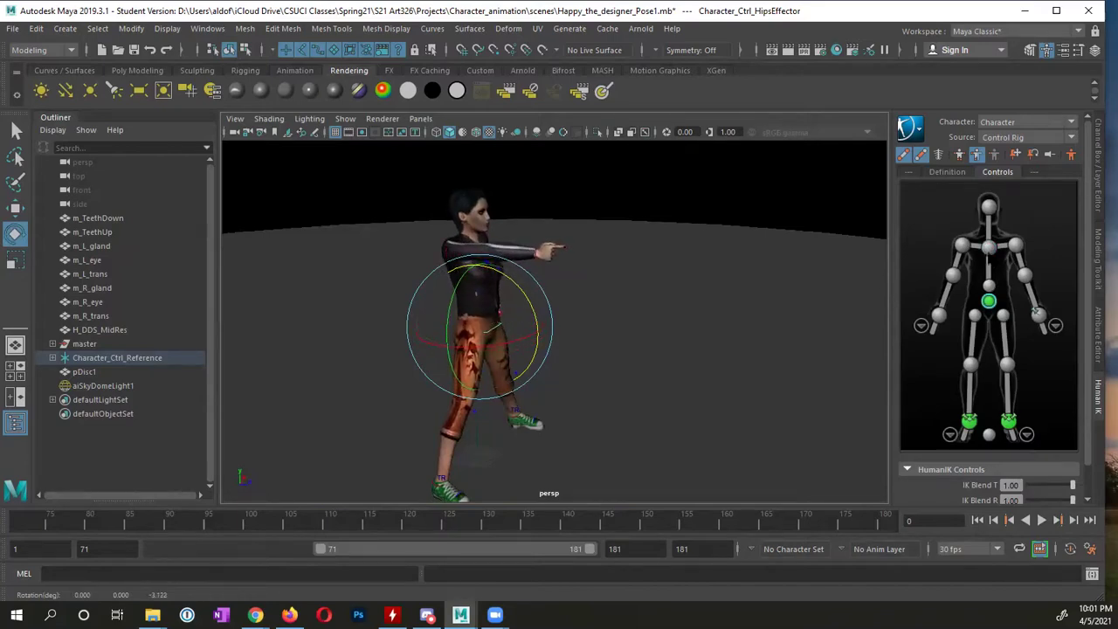
{"action": "left_click", "coordinate": [522, 229]}
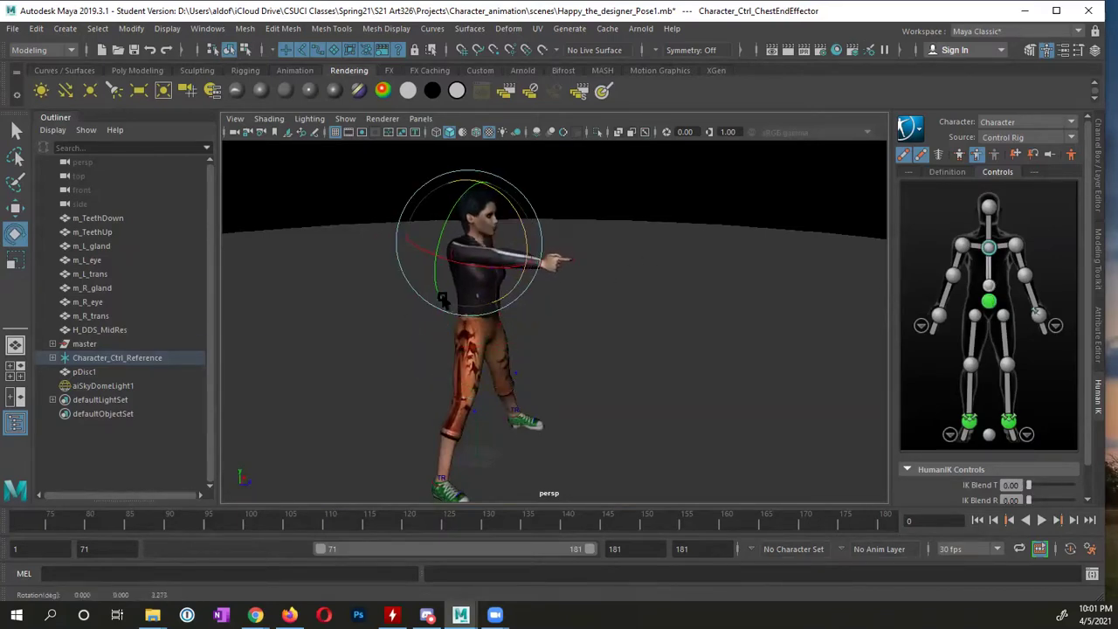
{"action": "left_click_drag", "start_coordinate": [522, 229], "coordinate": [390, 306], "text": "alt"}
{"action": "right_click_drag", "start_coordinate": [389, 305], "coordinate": [437, 310], "text": "alt"}
{"action": "left_click_drag", "start_coordinate": [463, 328], "coordinate": [506, 348], "text": "alt"}
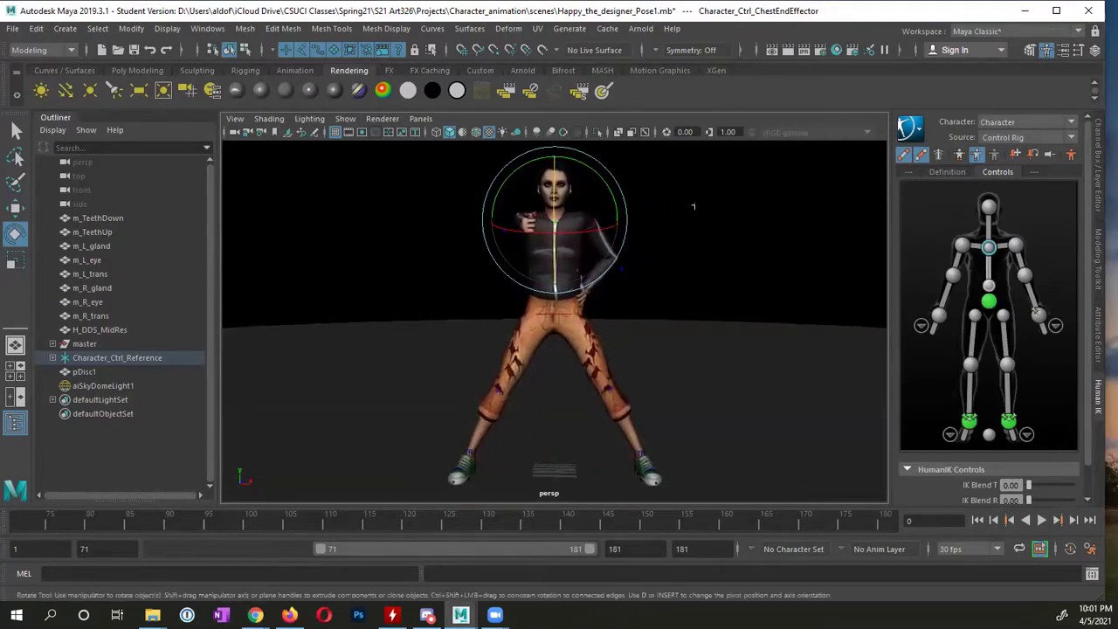
- Select aiSkyDomeLight1 and render the posed character in the Arnold RenderView
{"action": "left_click", "coordinate": [103, 386]}
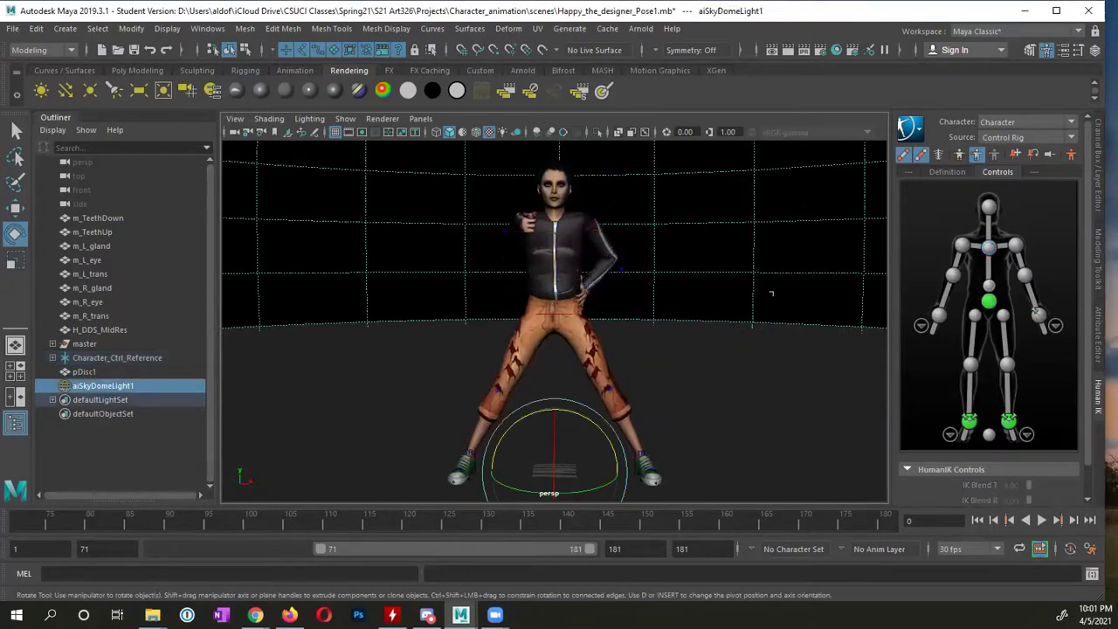
{"action": "left_click", "coordinate": [640, 28]}
{"action": "left_click", "coordinate": [651, 61]}
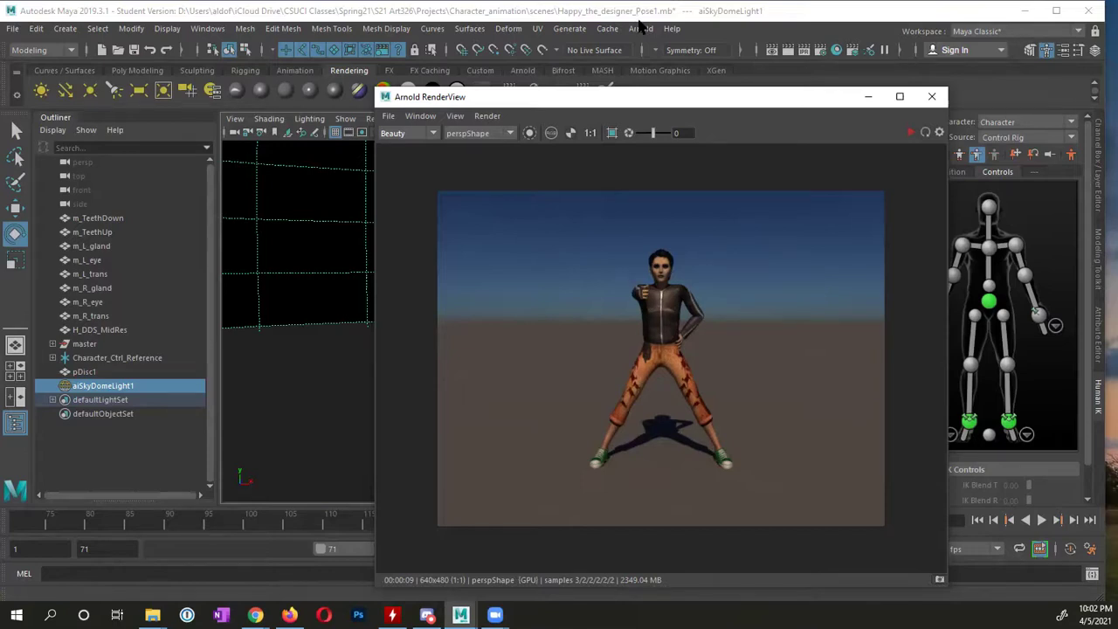
{"action": "left_click", "coordinate": [647, 27]}
{"action": "left_click", "coordinate": [330, 404]}
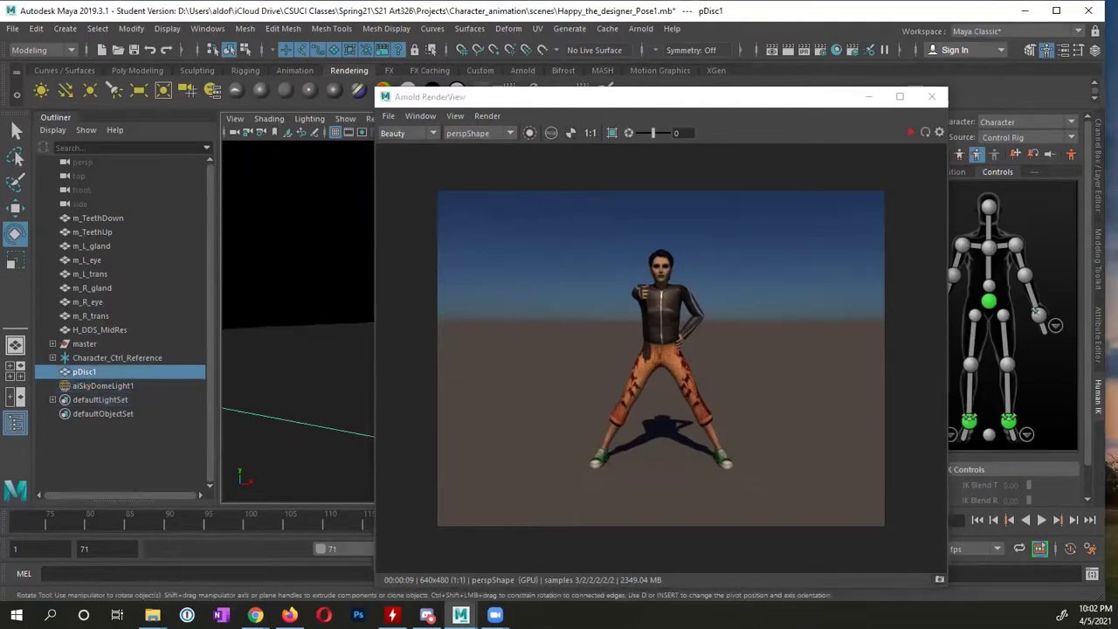
- Save the scene as Happy_the_designer_Pose1.mb, continuing past the student-version notice
{"action": "key", "text": "q"}
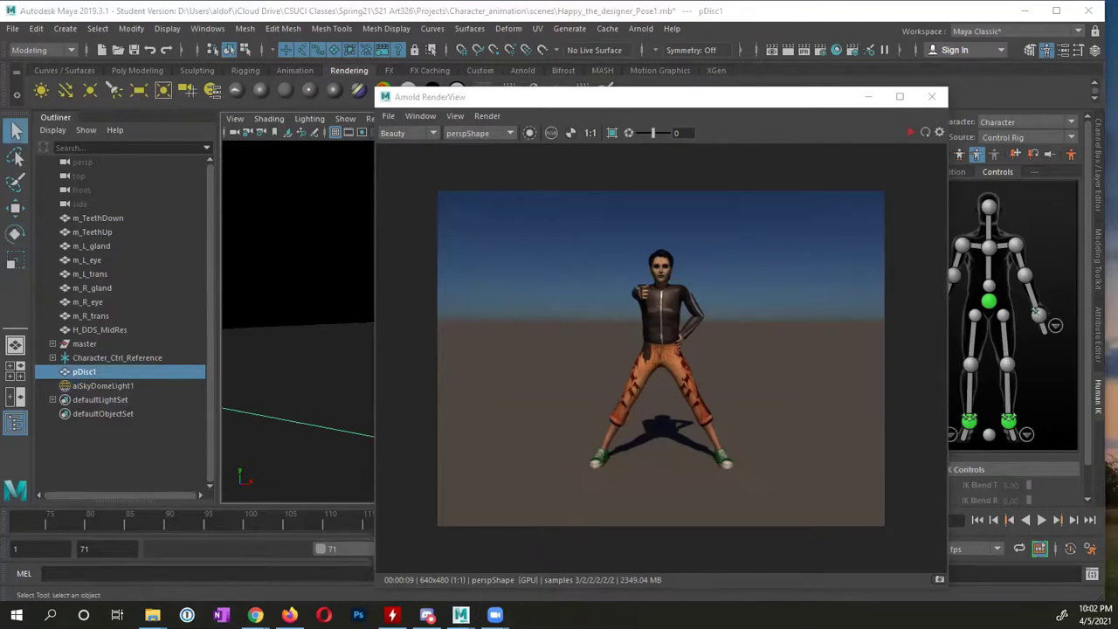
{"action": "key", "text": "ctrl+s"}
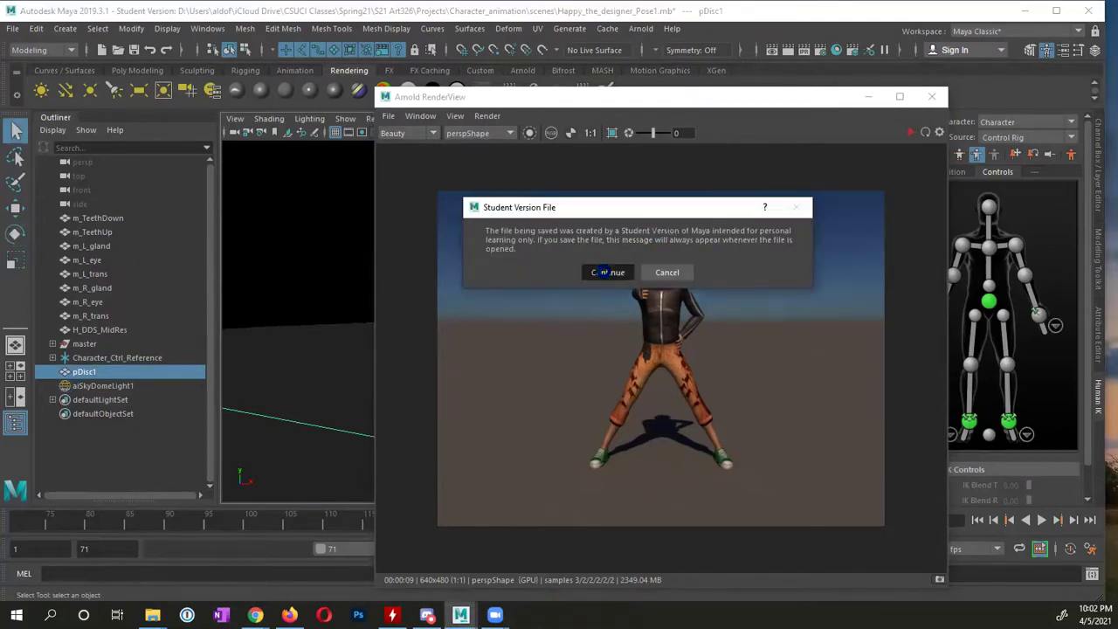
{"action": "left_click", "coordinate": [605, 269]}
{"action": "key", "text": "e"}
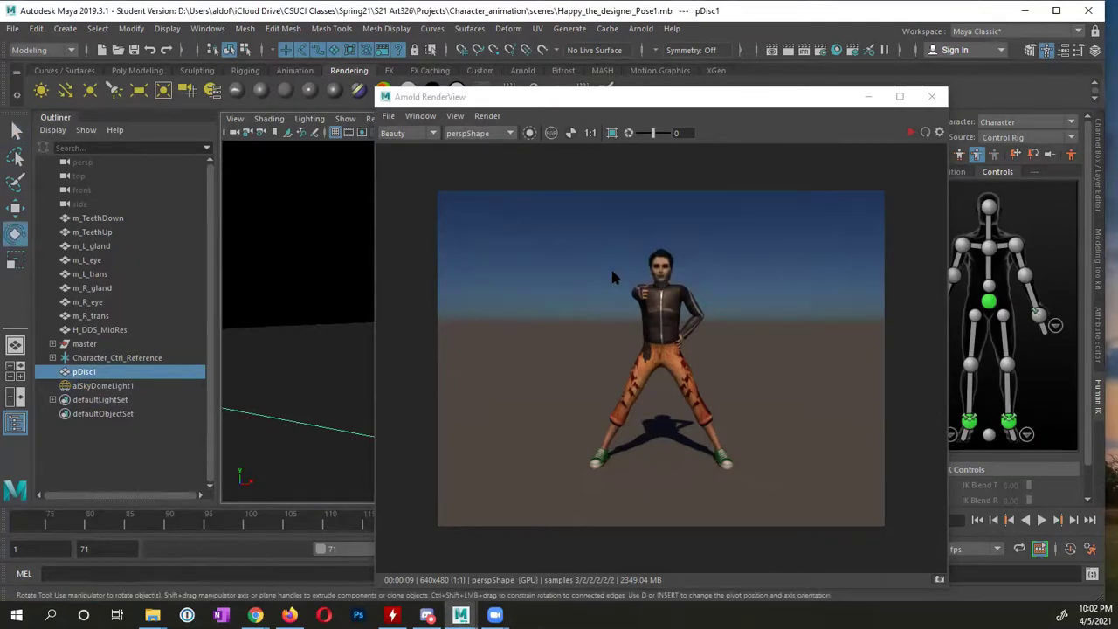